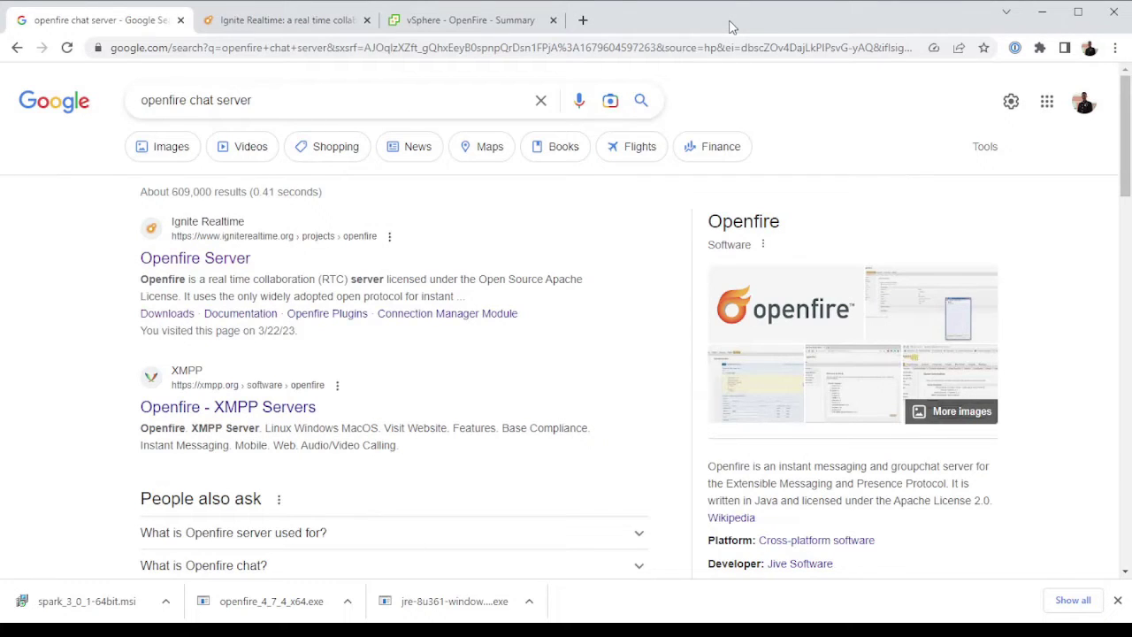
# Select part of the search query, refocus it, and dismiss the search suggestions
pyautogui.moveTo(279, 105); pyautogui.dragTo(88, 113)
pyautogui.click(271, 98)
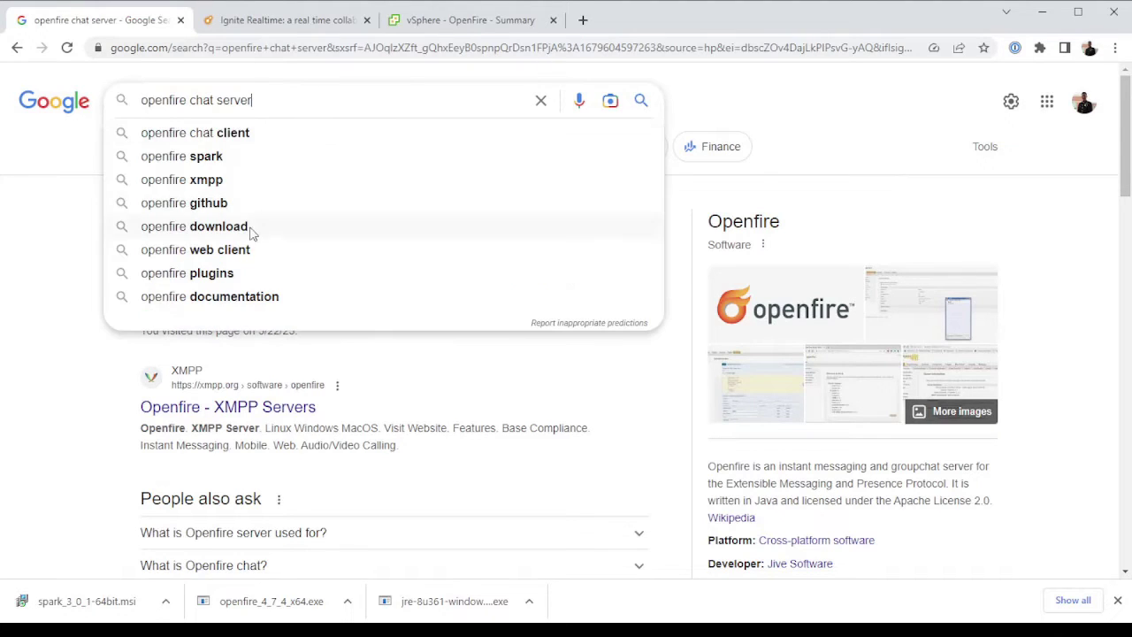
pyautogui.click(39, 278)
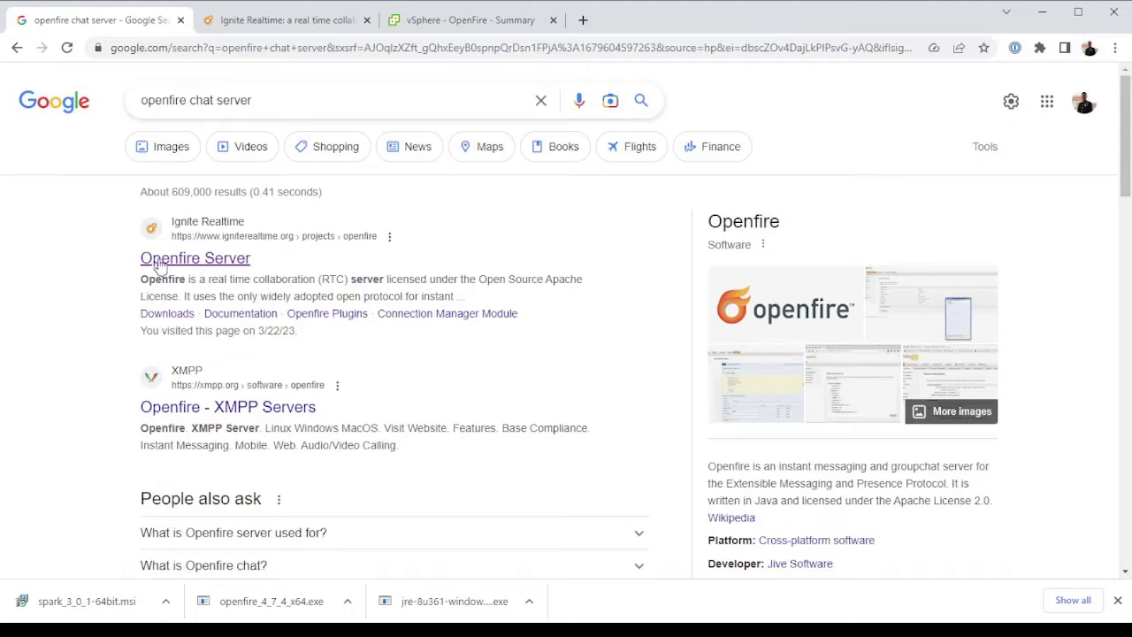
# Switch to the Ignite Realtime tab and look over its home page
pyautogui.click(304, 27)
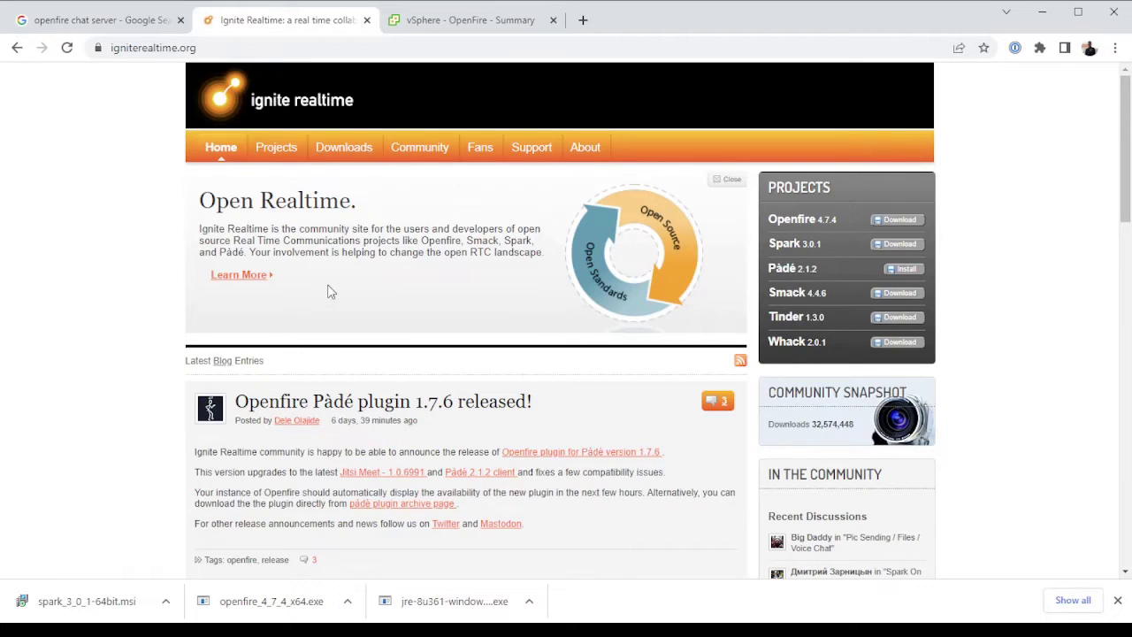
pyautogui.scroll(-2, 410, 290)
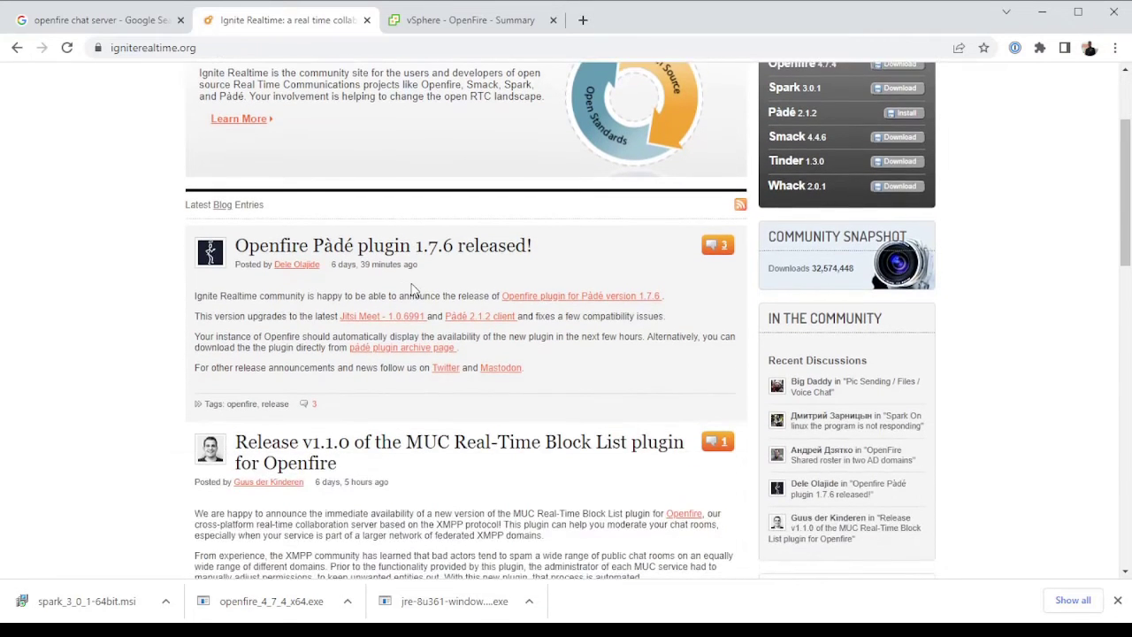
pyautogui.scroll(-8, 409, 290)
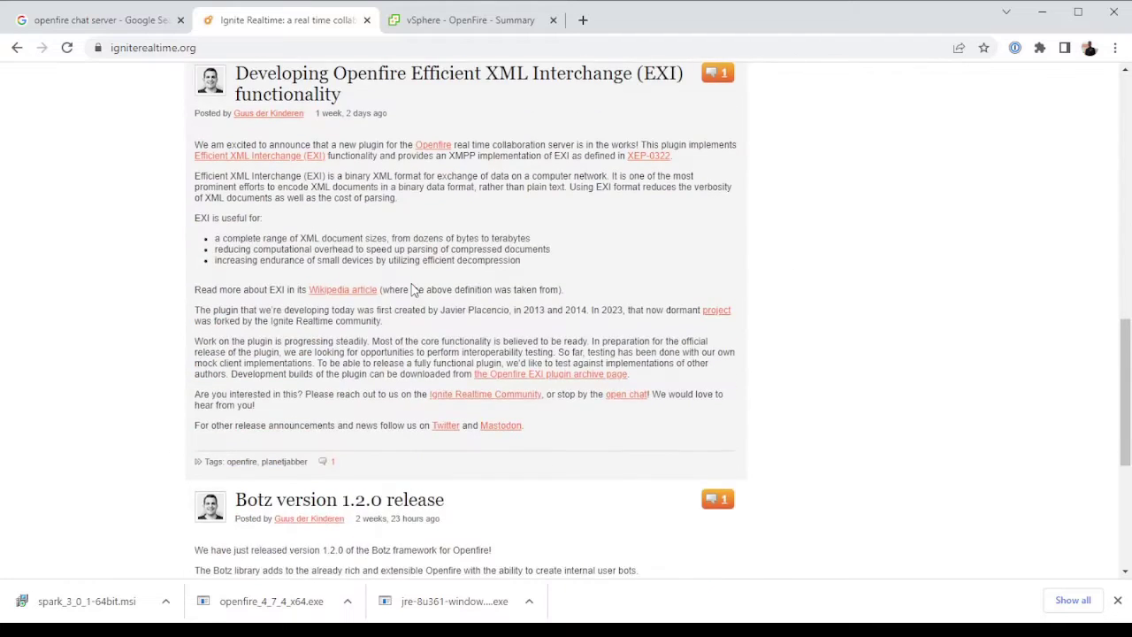
pyautogui.scroll(6, 411, 289)
pyautogui.scroll(5, 412, 289)
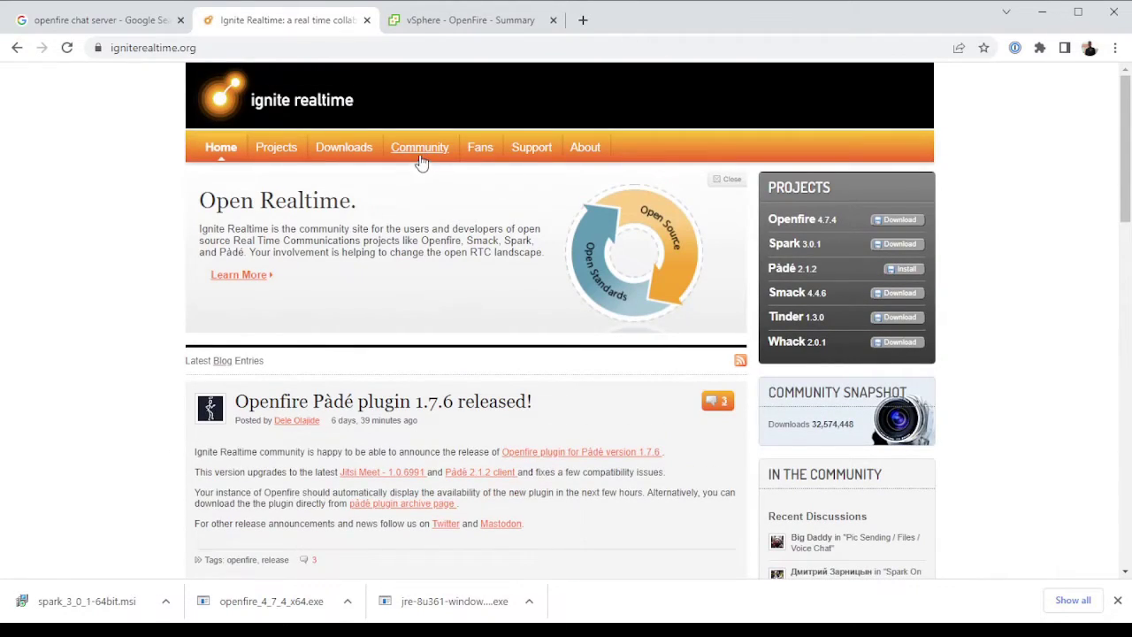
# Go to the Downloads page and list the Openfire 4.7.4 Windows installer files
pyautogui.click(347, 155)
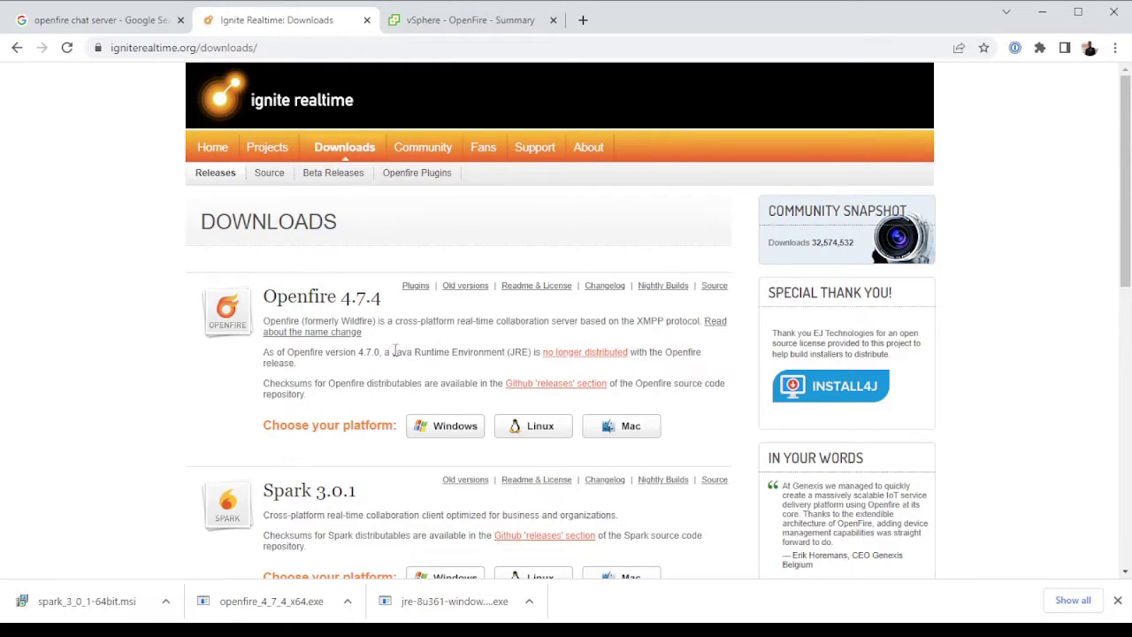
pyautogui.moveTo(266, 297); pyautogui.dragTo(411, 303)
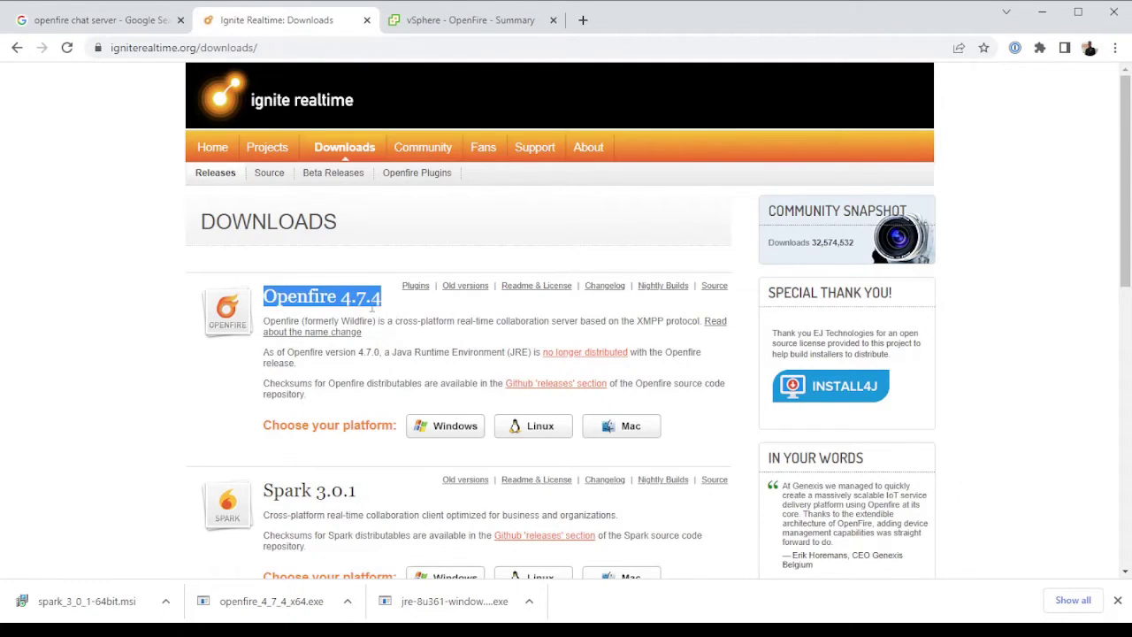
pyautogui.click(452, 430)
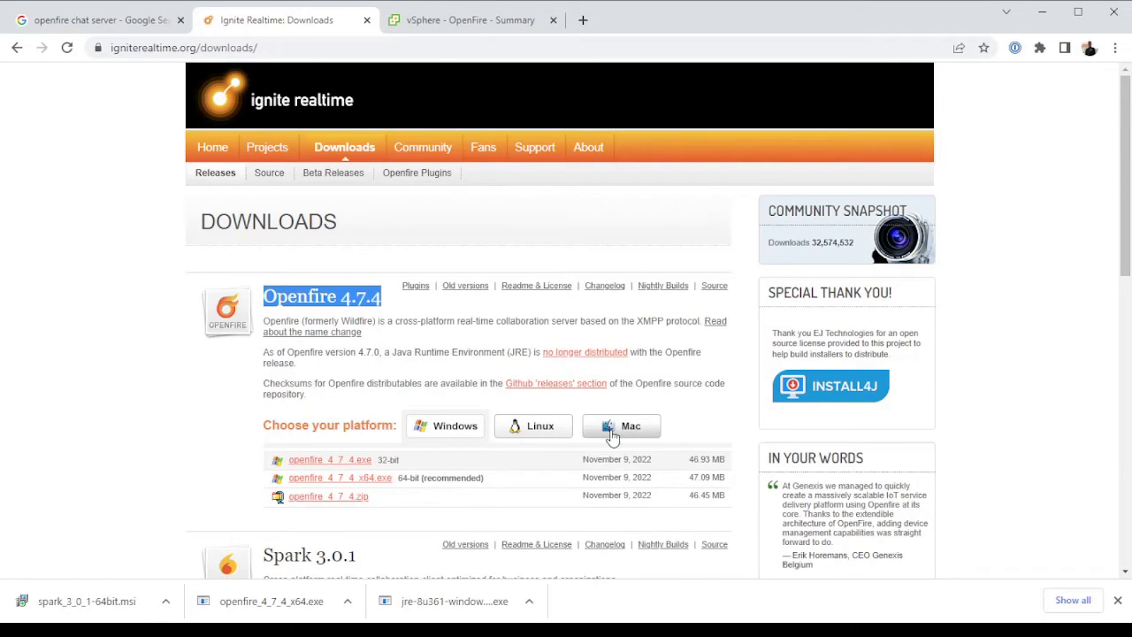
# Scroll down to highlight the Spark 3.0.1 heading, then return up the page
pyautogui.scroll(-1, 584, 433)
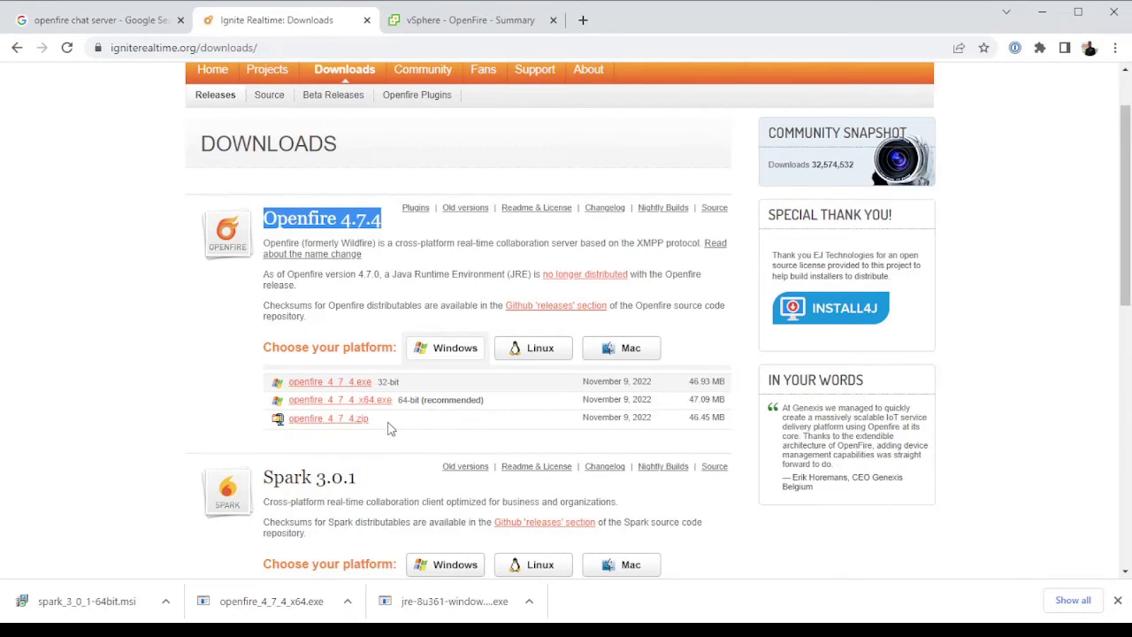
pyautogui.scroll(-3, 434, 398)
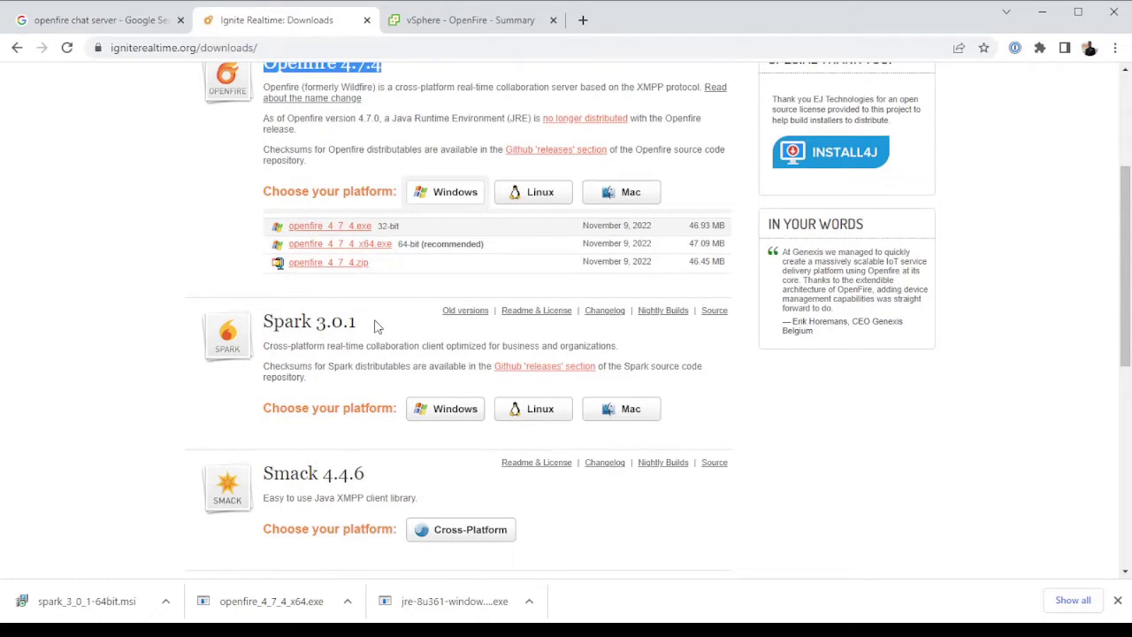
pyautogui.moveTo(261, 323); pyautogui.dragTo(393, 328)
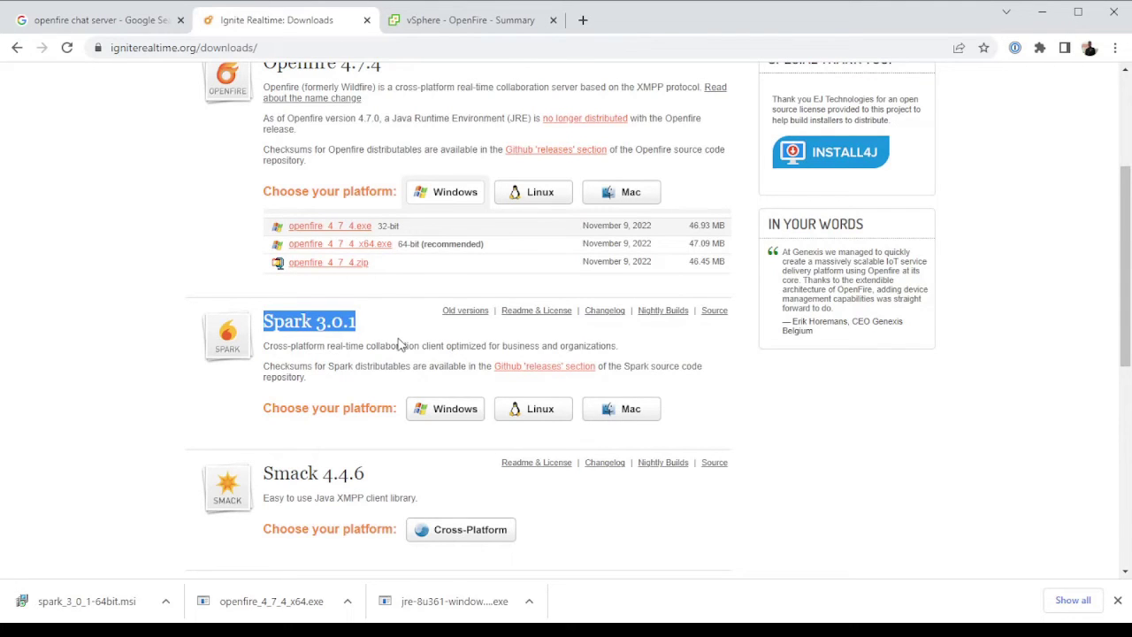
pyautogui.scroll(2, 399, 343)
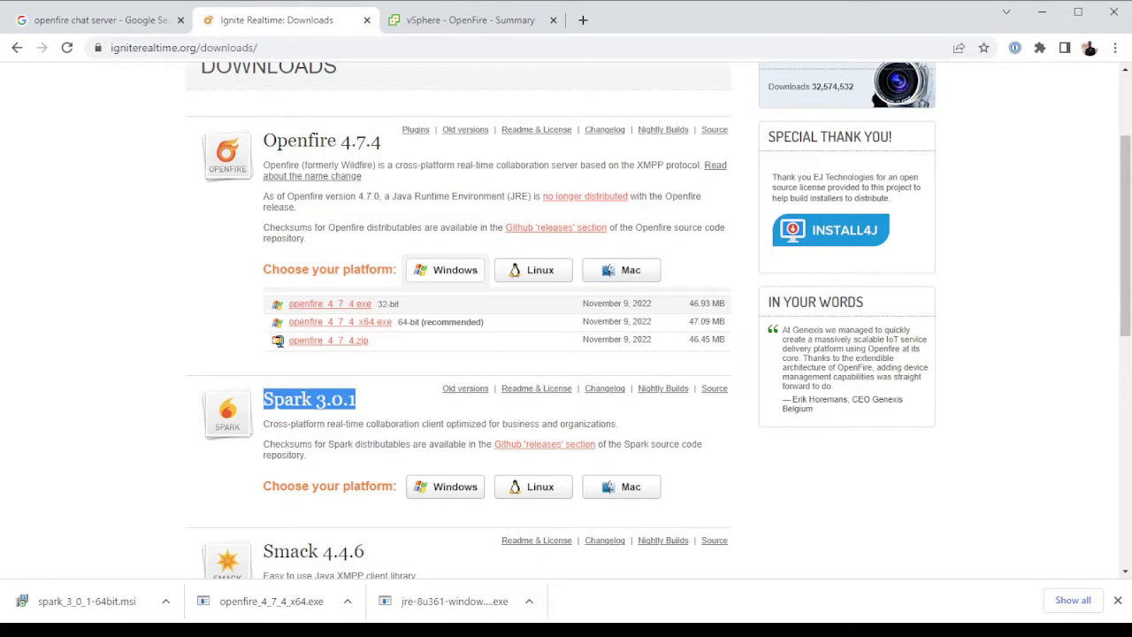
pyautogui.hotkey('alt', 'Tab')
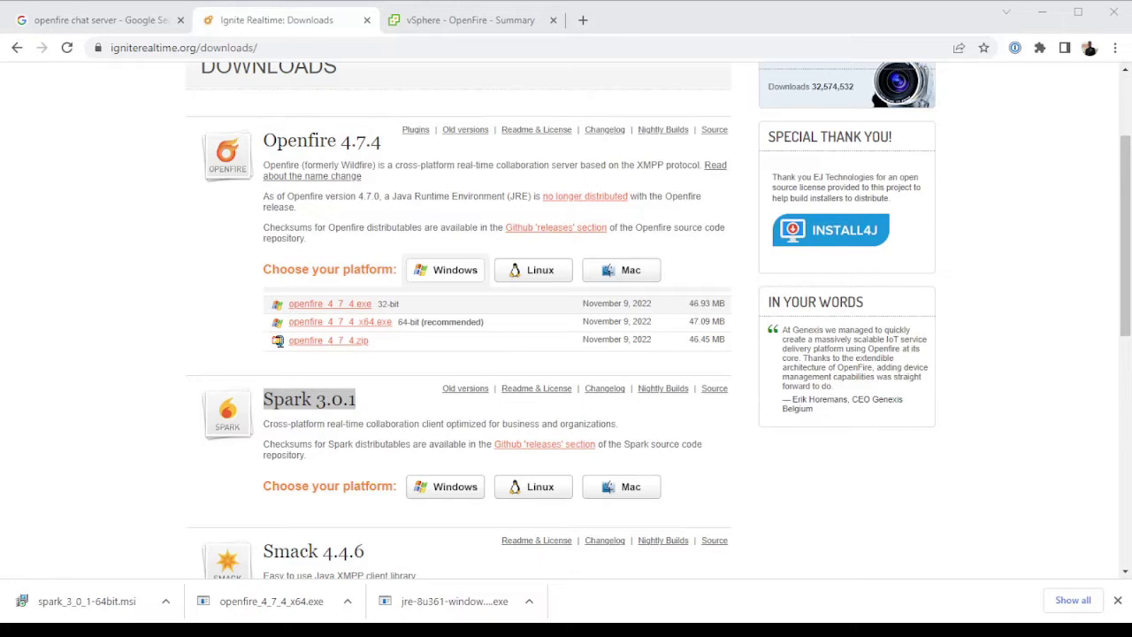
# Highlight the note that the Java Runtime Environment (JRE) is no longer bundled, then clear it
pyautogui.moveTo(264, 195); pyautogui.dragTo(434, 213)
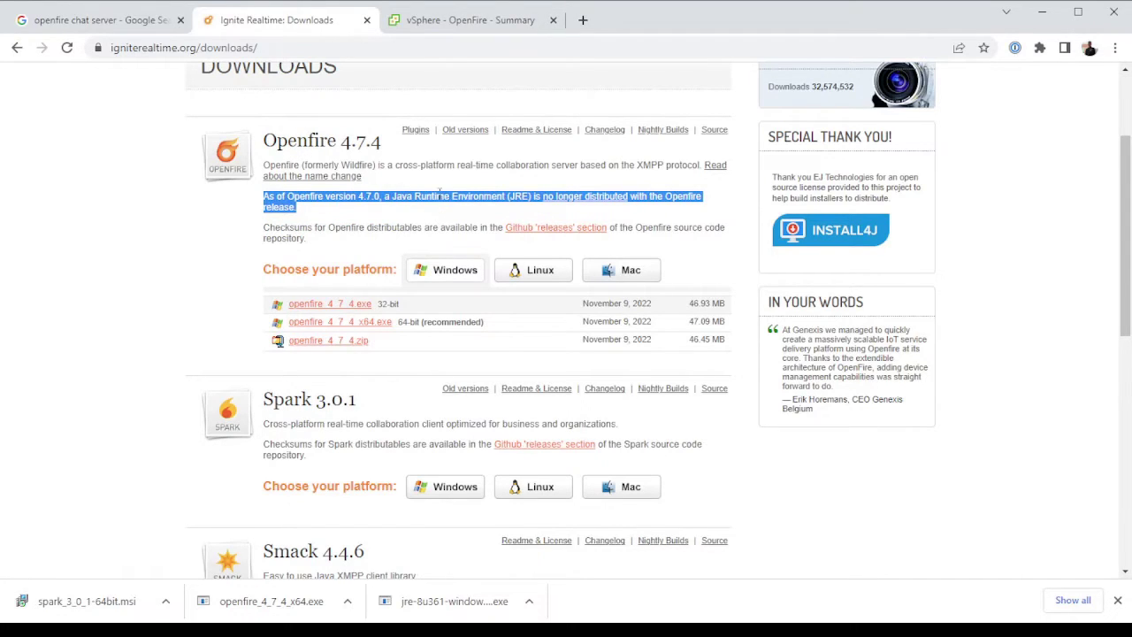
pyautogui.moveTo(390, 197); pyautogui.dragTo(536, 197)
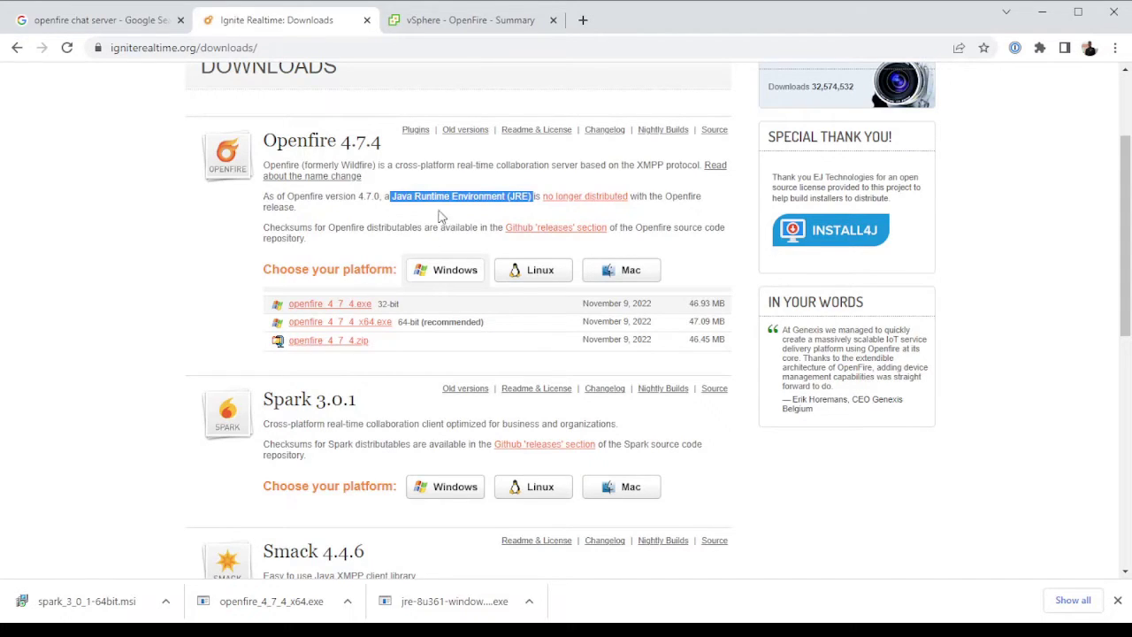
pyautogui.click(413, 223)
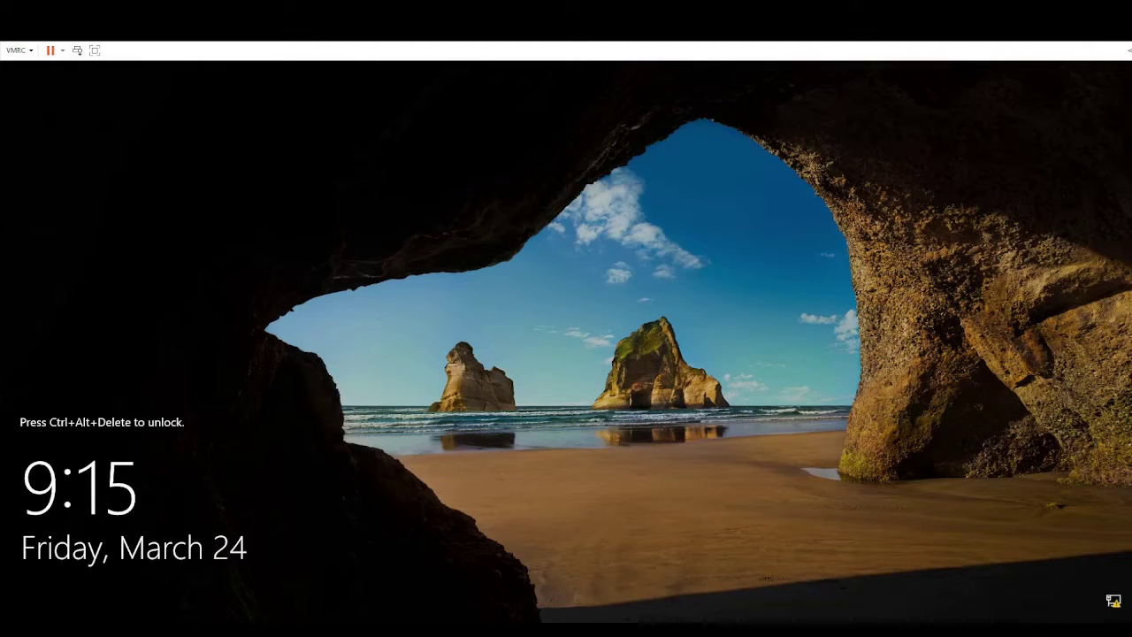
# Send Ctrl+Alt+Del and sign in to the server with the Administrator account password
pyautogui.click(78, 50)
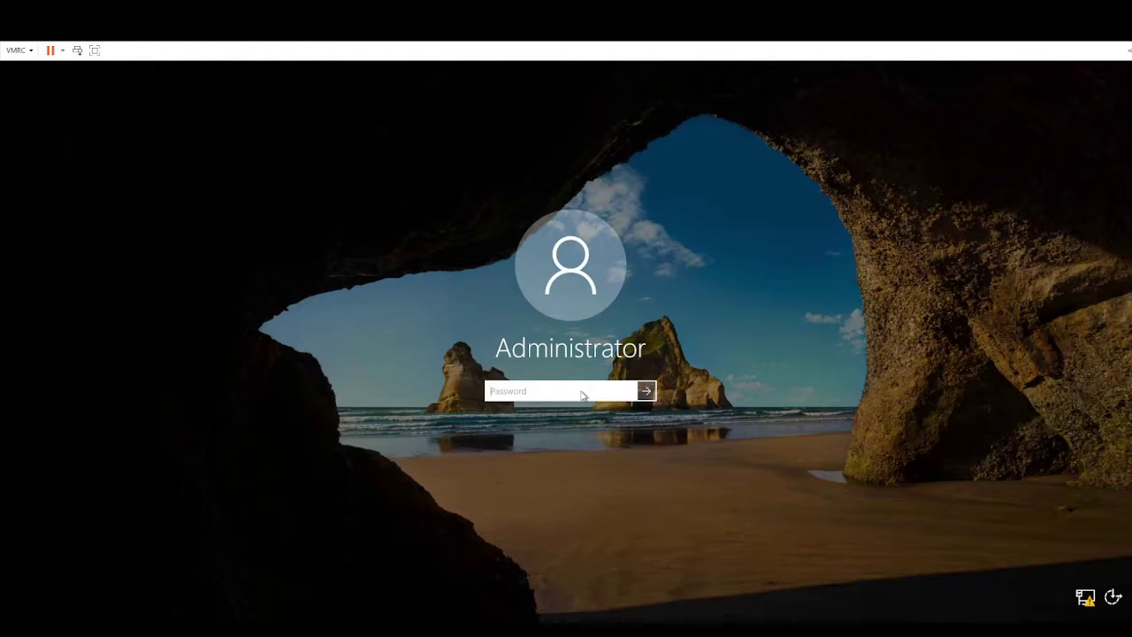
pyautogui.write('••••••')
pyautogui.press('BackSpace')
pyautogui.write('•••')
pyautogui.press('BackSpace')
pyautogui.press('BackSpace')
pyautogui.write('••••••••••••')
pyautogui.press('Return')
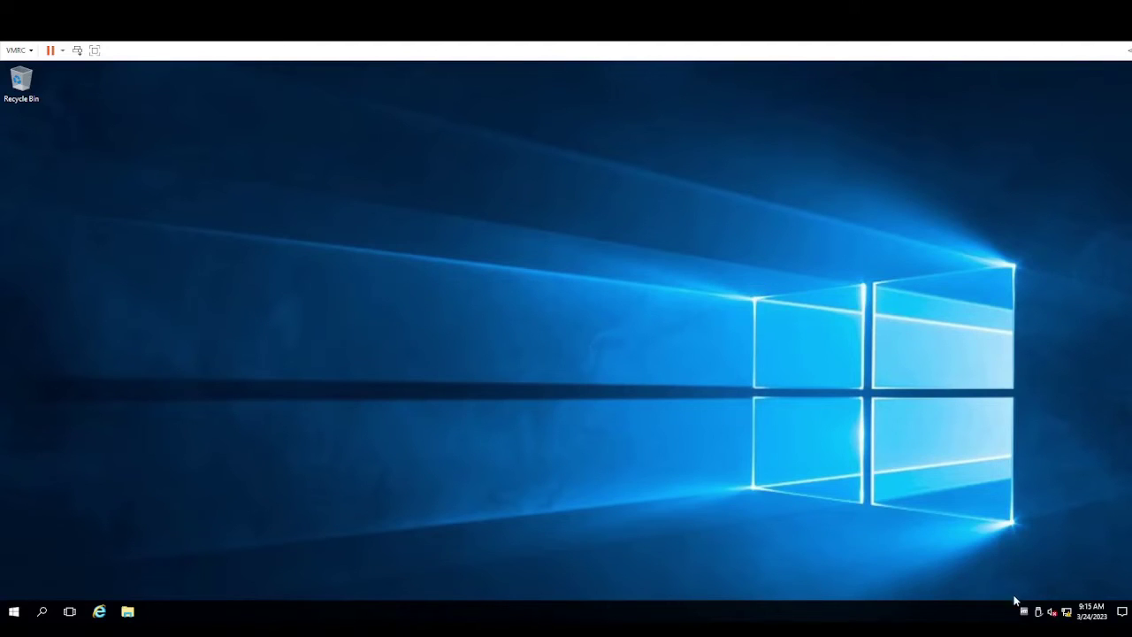
# Open This PC's Properties from File Explorer to view the Windows Server 2016 system details
pyautogui.moveTo(1026, 616)
pyautogui.click(128, 612)
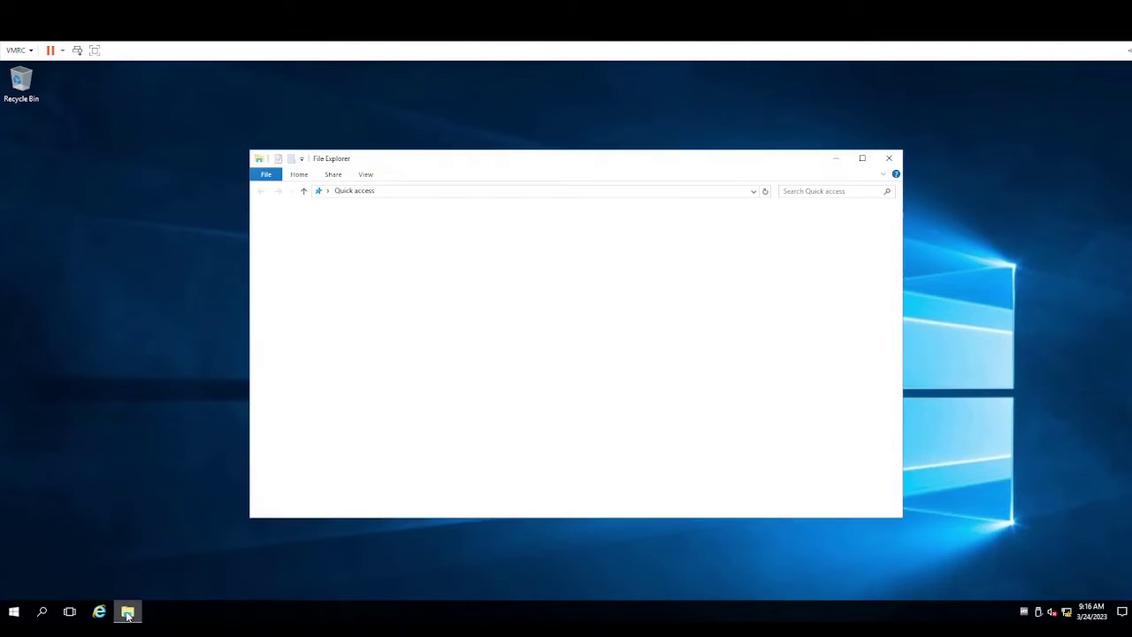
pyautogui.click(289, 293)
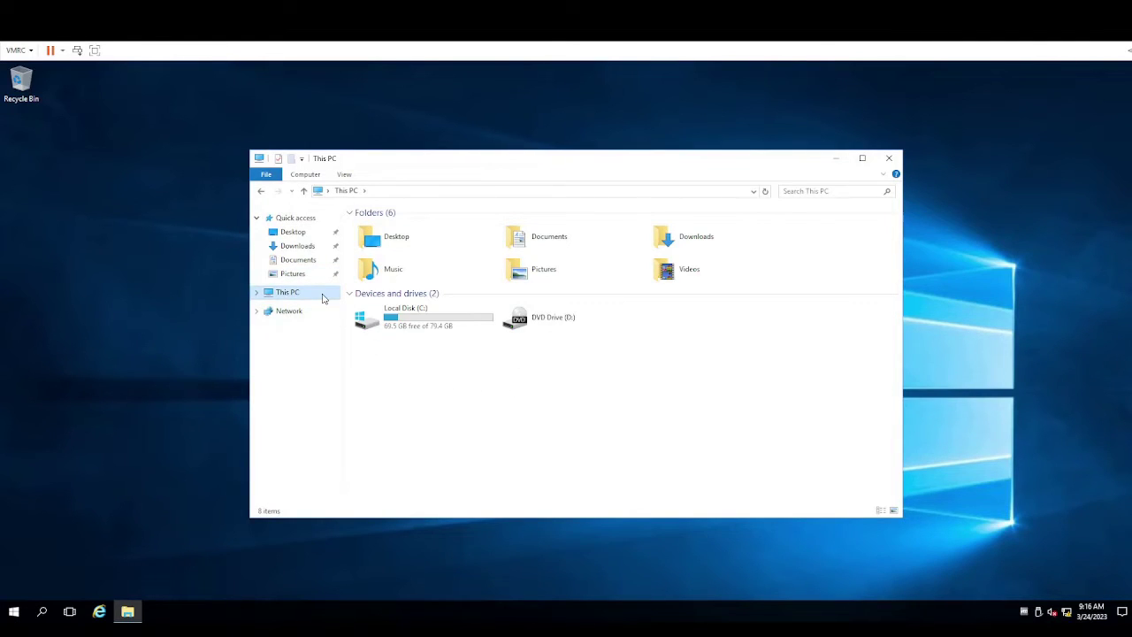
pyautogui.rightClick(323, 298)
pyautogui.click(382, 446)
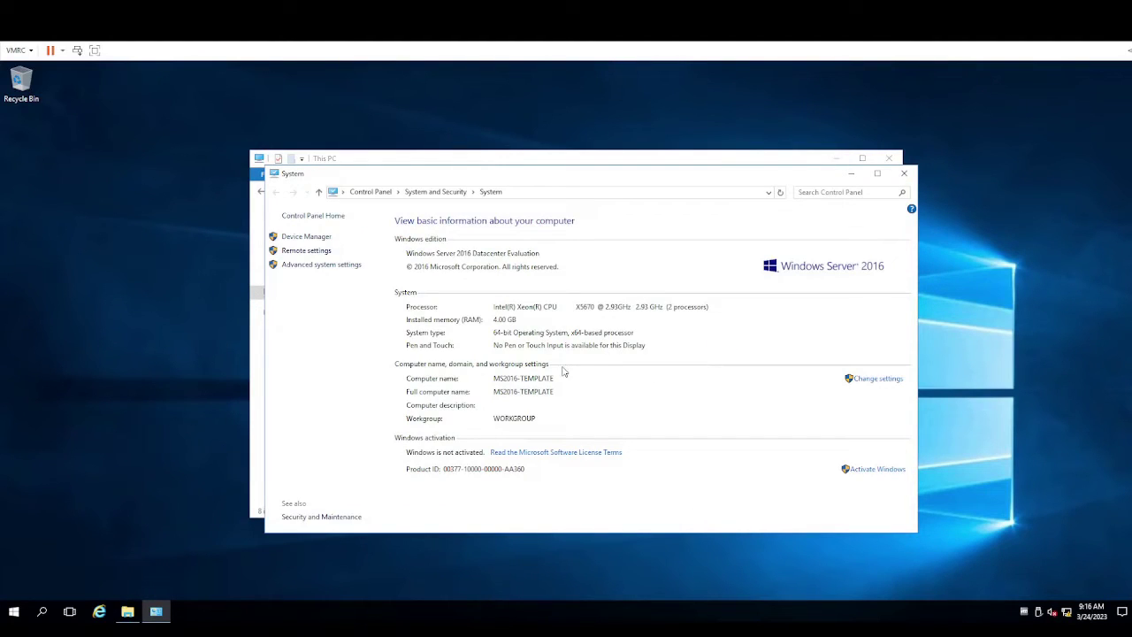
# Change the computer name to Openfire01 and acknowledge the restart notice
pyautogui.click(895, 379)
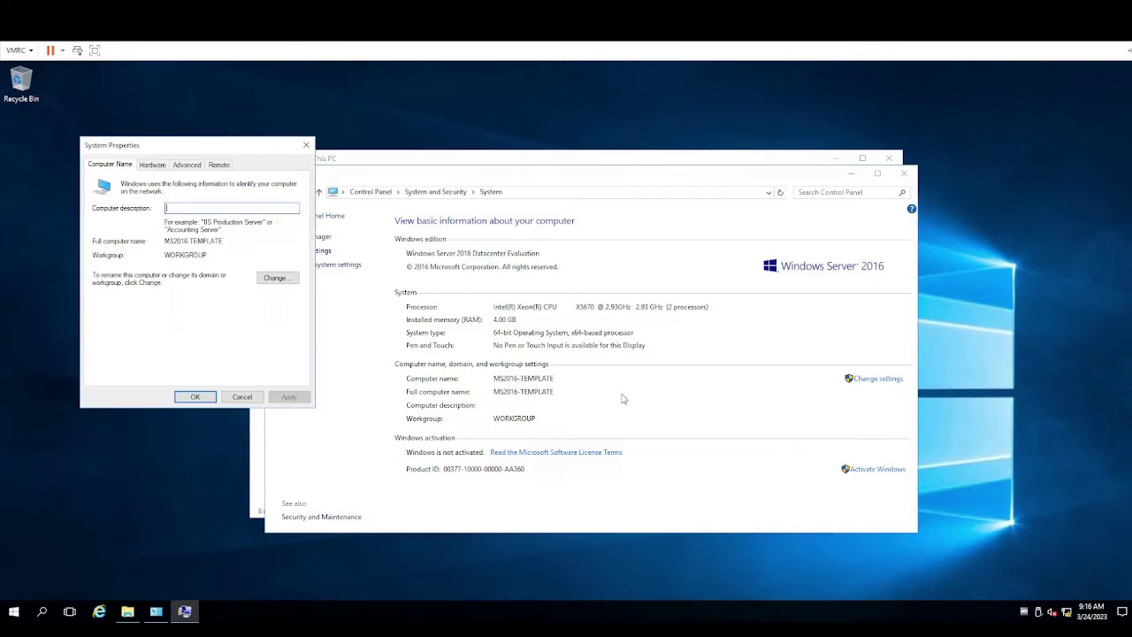
pyautogui.click(281, 278)
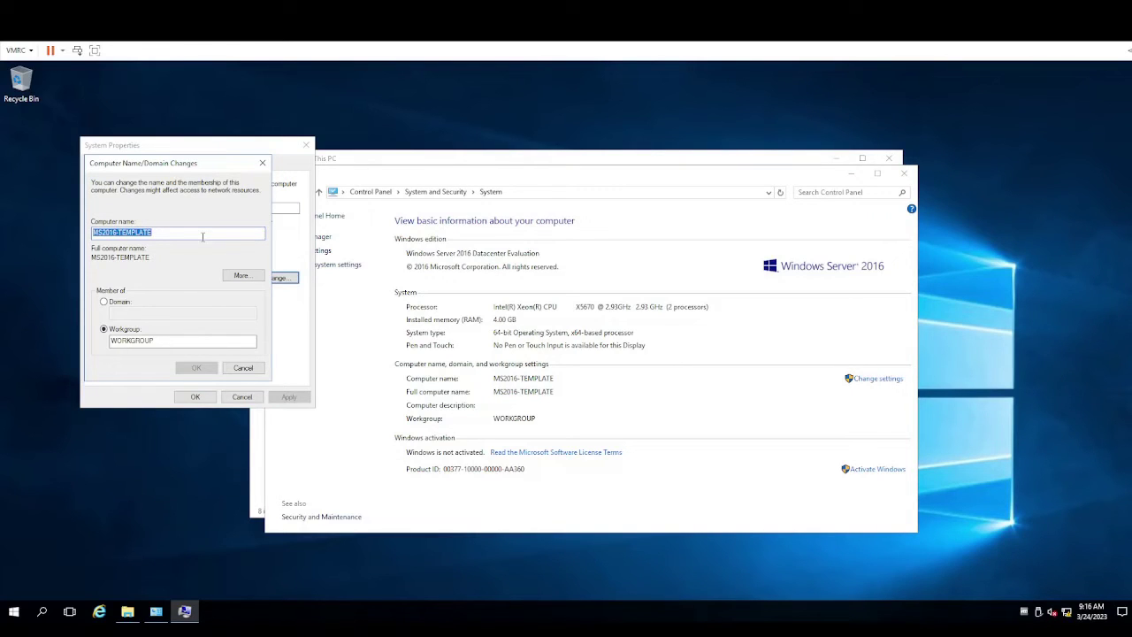
pyautogui.write('Openfire chat s')
pyautogui.press('BackSpace')
pyautogui.press('BackSpace')
pyautogui.press('BackSpace')
pyautogui.press('BackSpace')
pyautogui.press('BackSpace')
pyautogui.press('BackSpace')
pyautogui.press('BackSpace')
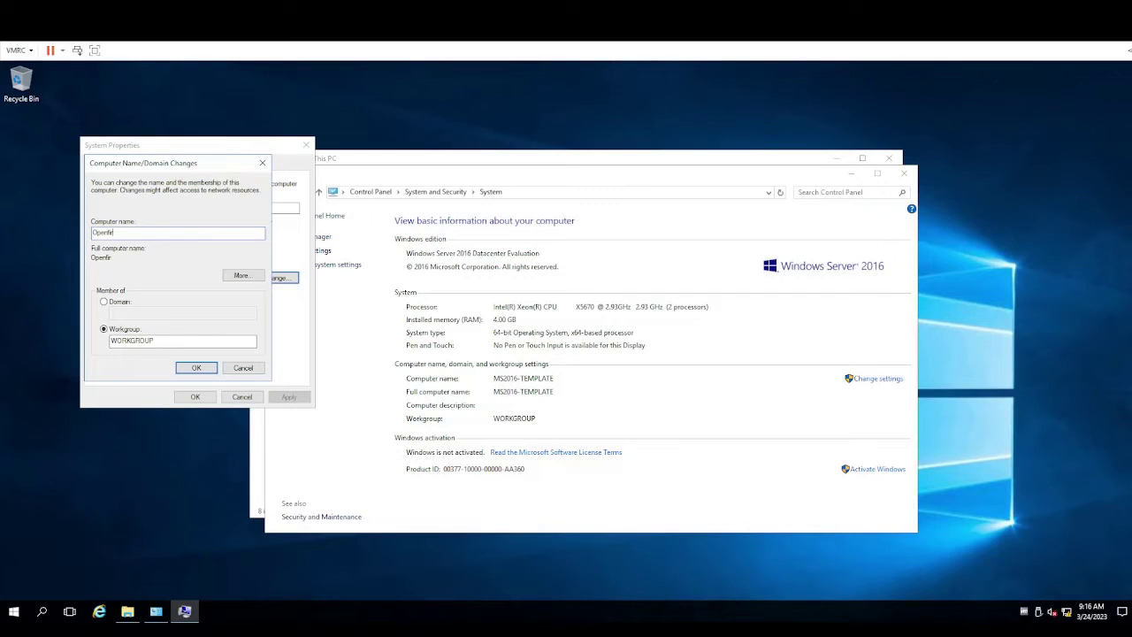
pyautogui.write('e022')
pyautogui.press('BackSpace')
pyautogui.click(193, 366)
pyautogui.click(197, 367)
pyautogui.click(653, 351)
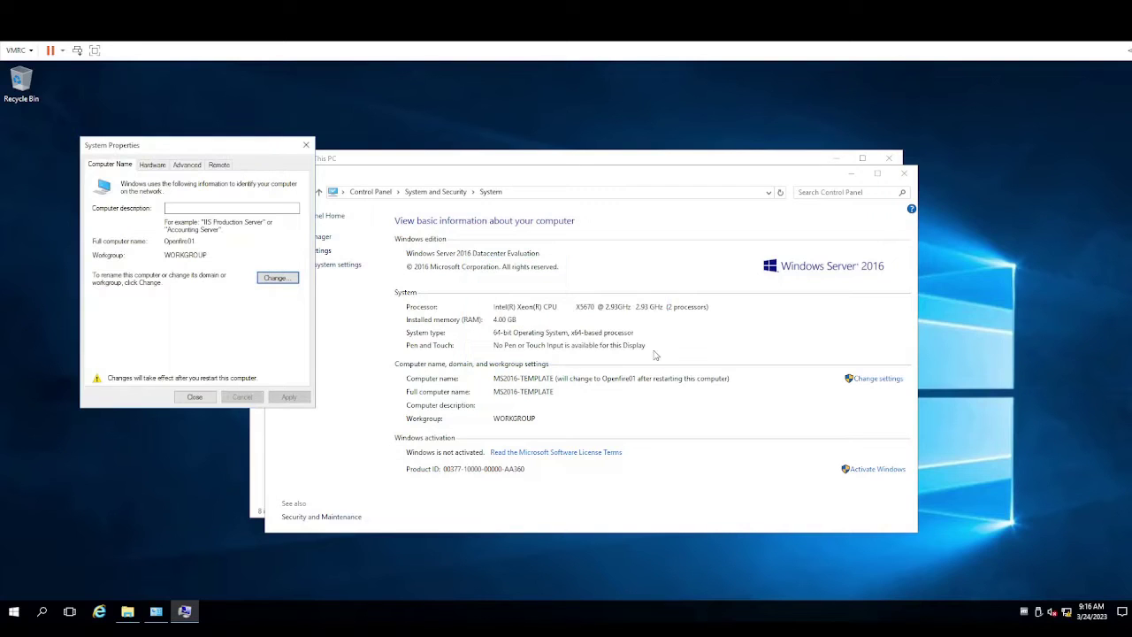
# Close System Properties and restart the server now to apply the Openfire01 rename
pyautogui.click(195, 397)
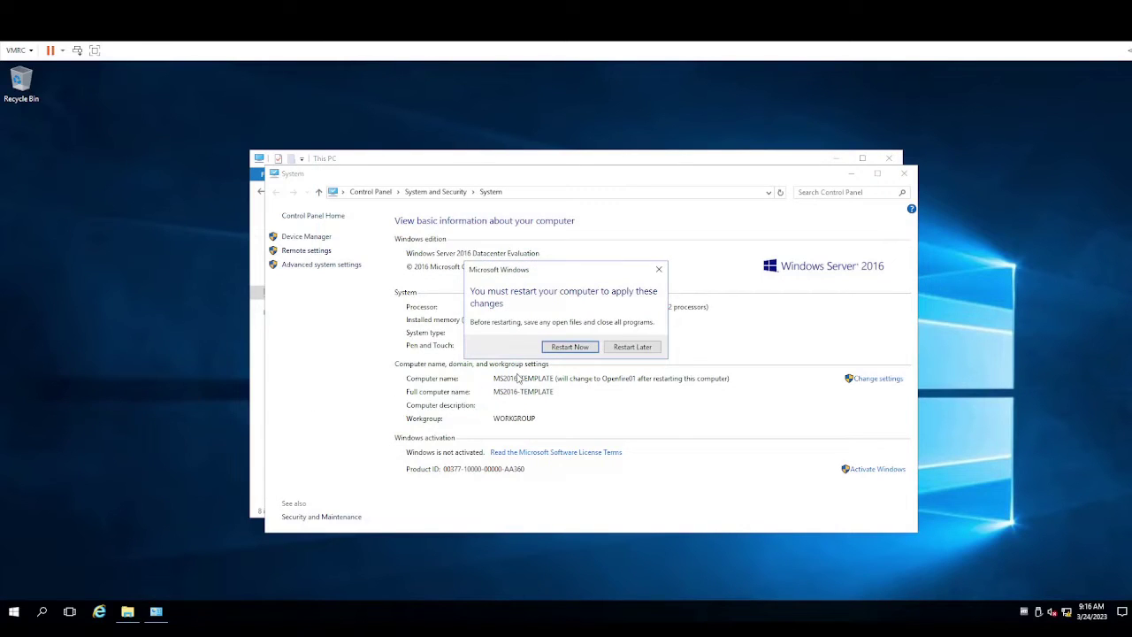
pyautogui.click(586, 347)
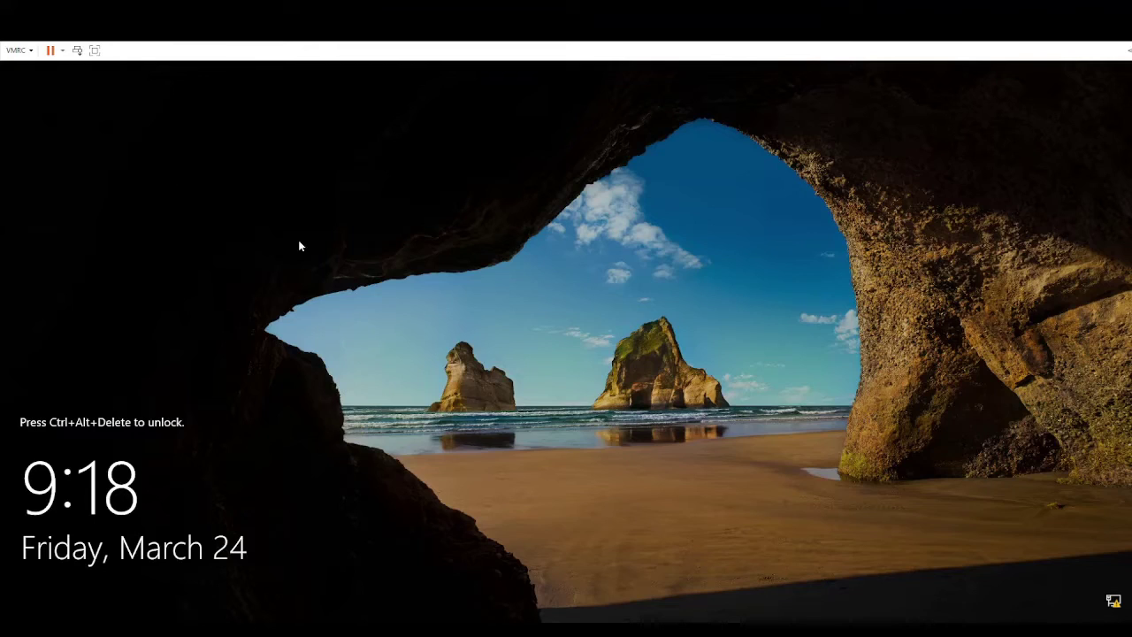
# Unlock the server with Ctrl+Alt+Delete and open the Network and Sharing Center
pyautogui.hotkey('ctrl', 'alt', 'Delete')
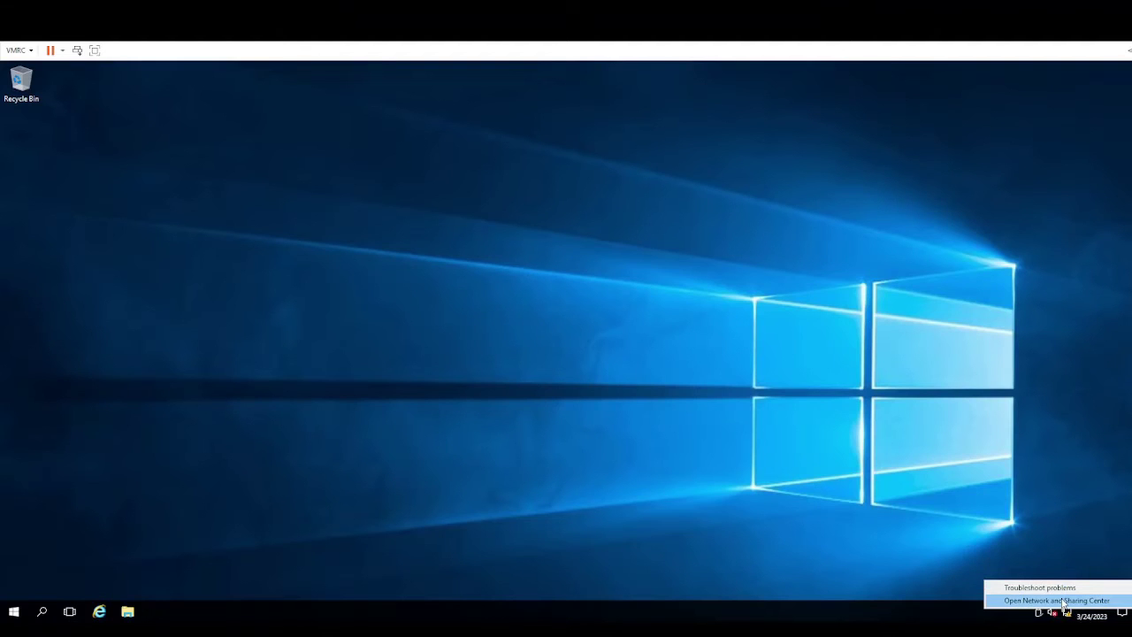
pyautogui.click(1065, 600)
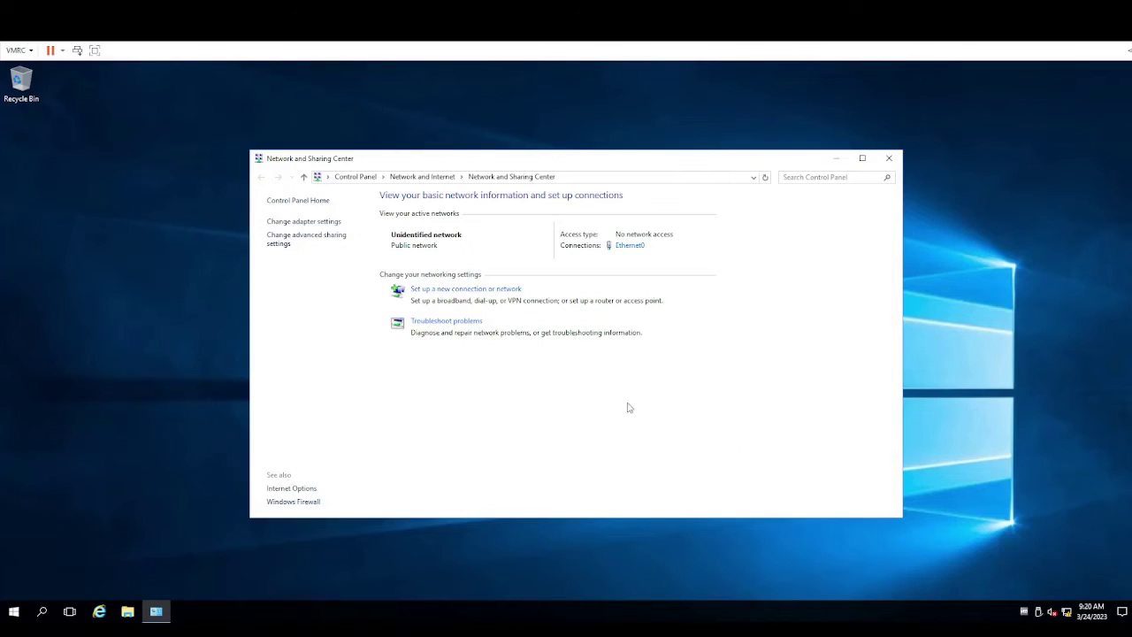
# Open the IPv4 properties of the Ethernet0 adapter
pyautogui.click(327, 222)
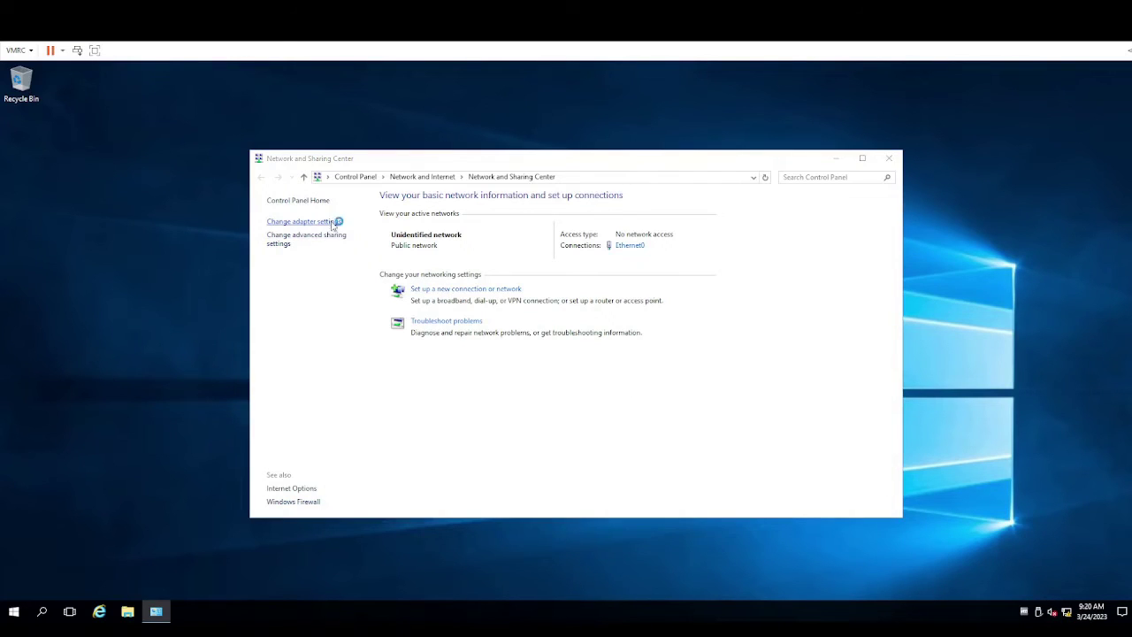
pyautogui.rightClick(349, 239)
pyautogui.click(402, 349)
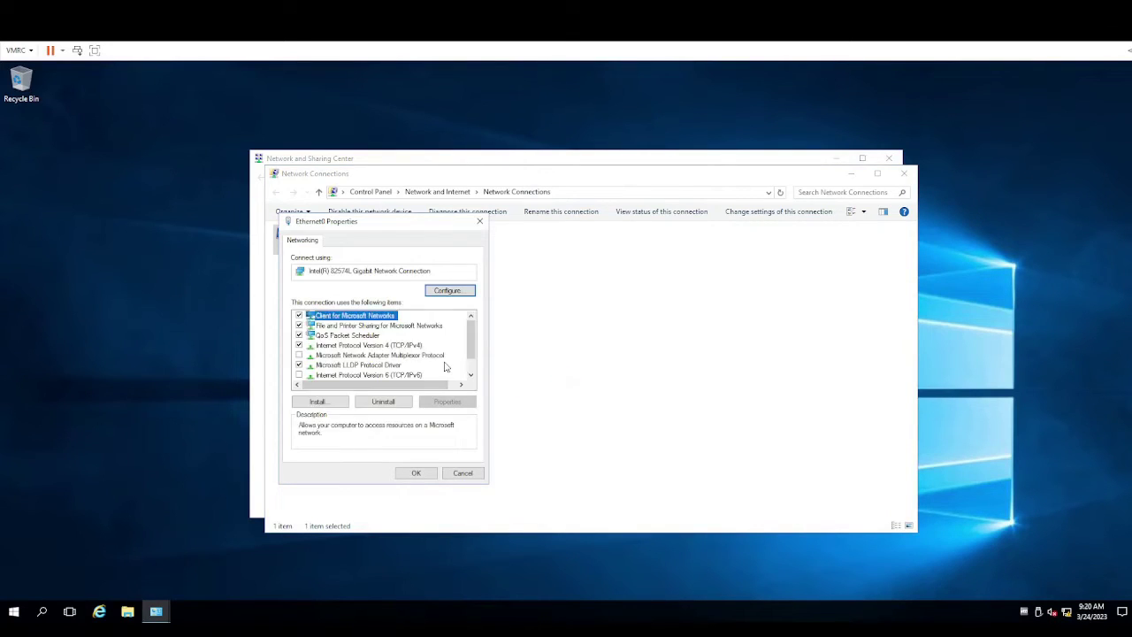
pyautogui.doubleClick(410, 346)
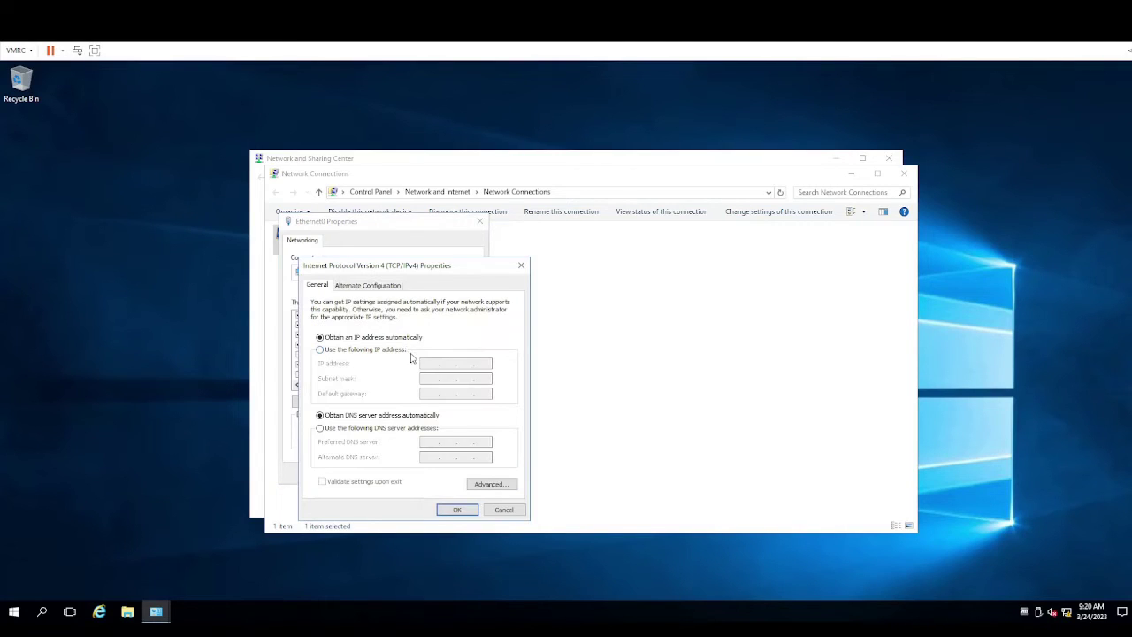
# Set static IP 192.168.2.2, mask 255.255.255.0, gateway 192.168.2.1, DNS 192.168.12.1, and apply
pyautogui.click(395, 350)
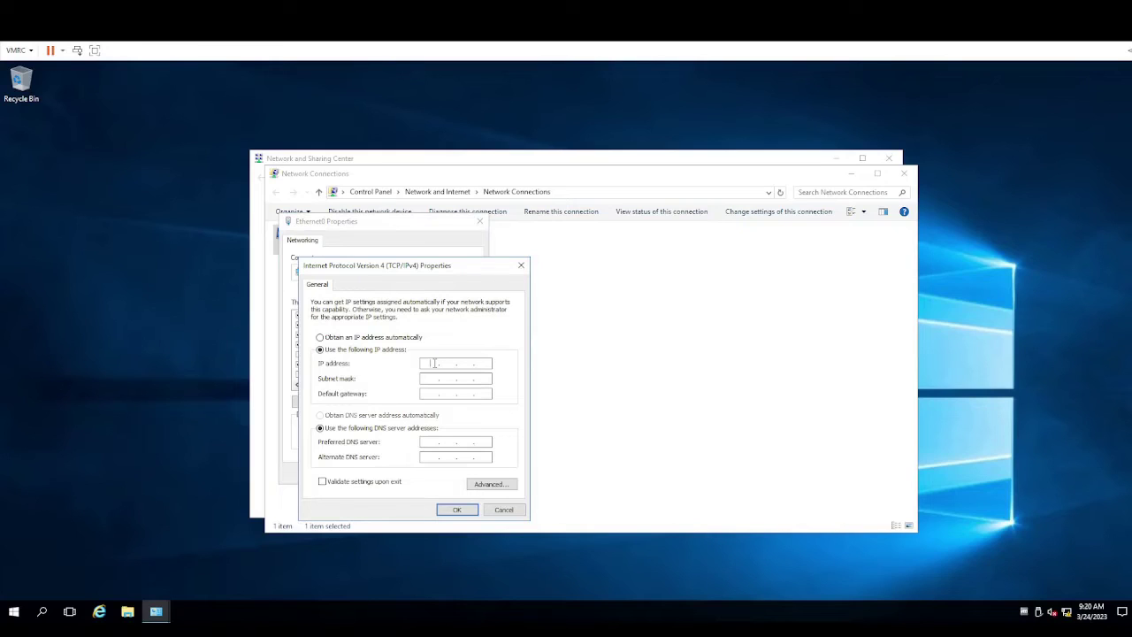
pyautogui.write('192.168.')
pyautogui.click(428, 377)
pyautogui.click(427, 394)
pyautogui.write('192.168.')
pyautogui.click(431, 442)
pyautogui.write('192.169.8')
pyautogui.press('BackSpace')
pyautogui.press('BackSpace')
pyautogui.write('8 . 12')
pyautogui.click(459, 509)
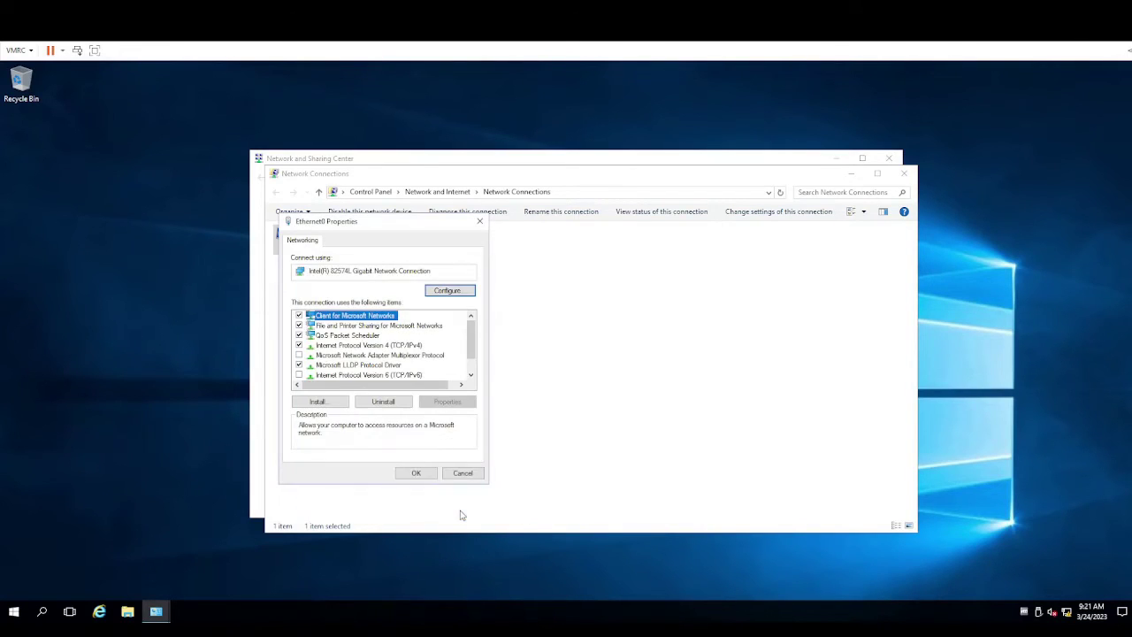
pyautogui.click(423, 474)
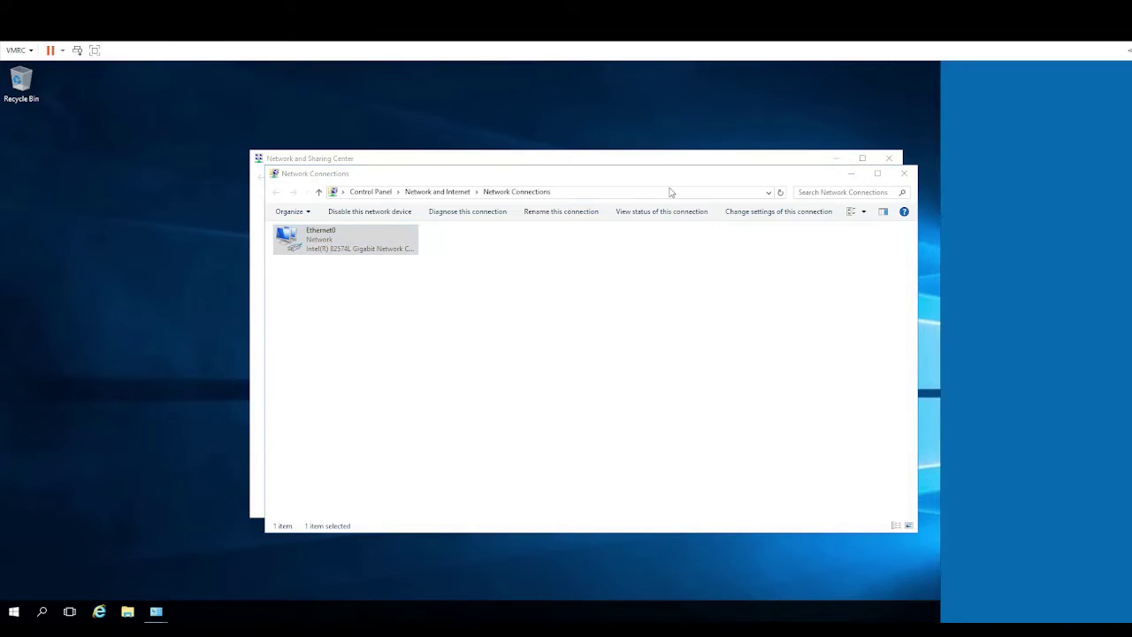
# Dismiss the network discovery prompt and run ping 192.168.12.1 in an administrator Command Prompt
pyautogui.click(708, 211)
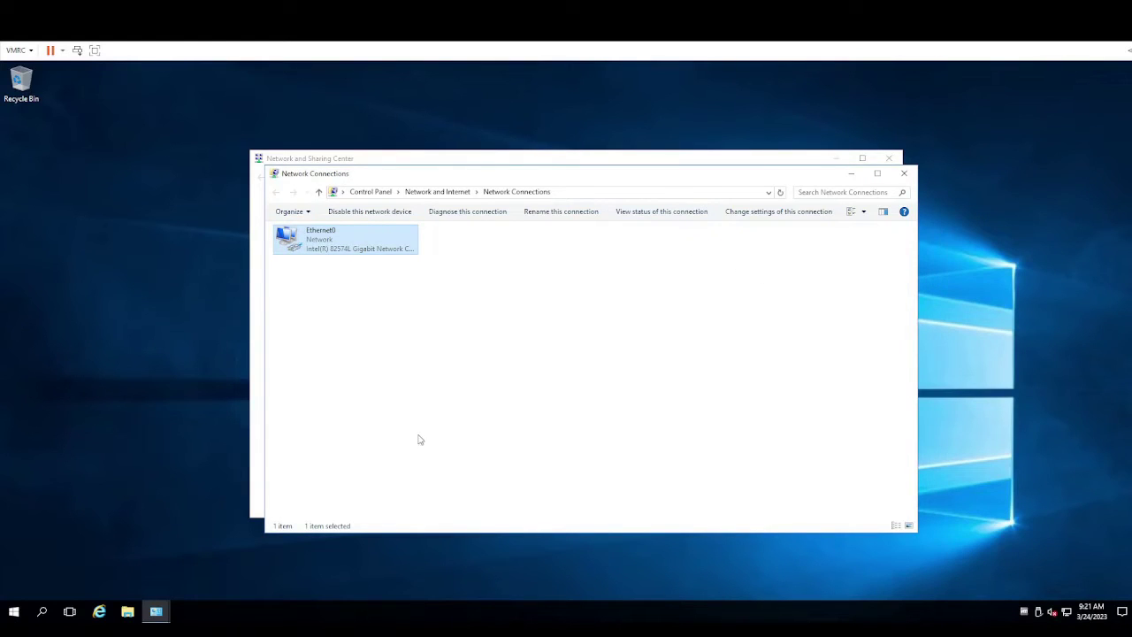
pyautogui.click(15, 610)
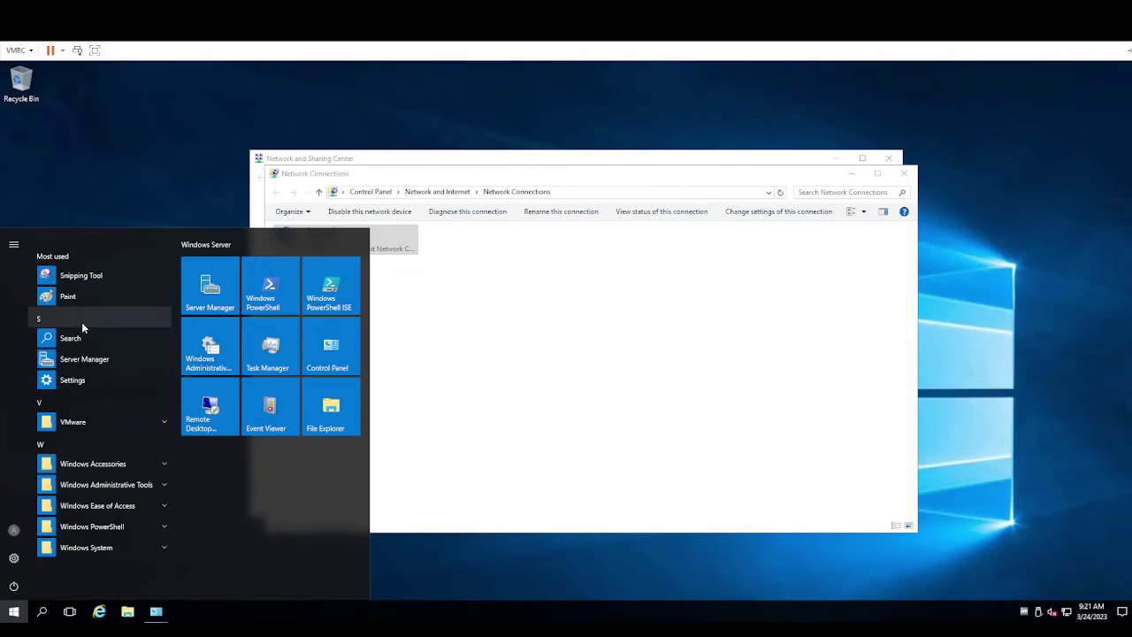
pyautogui.click(86, 329)
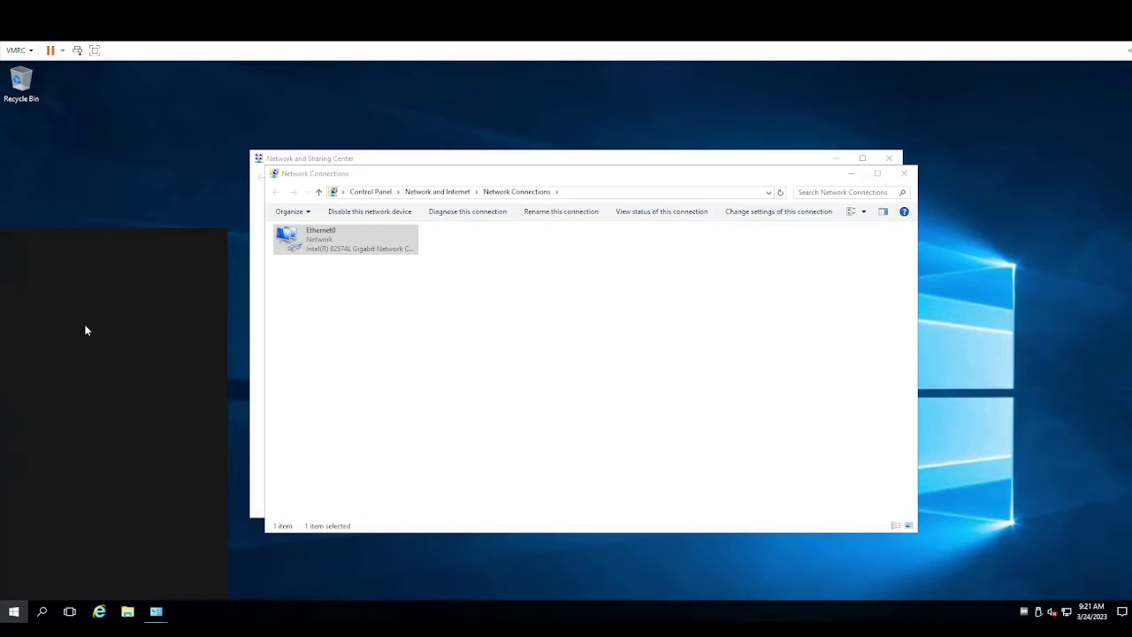
pyautogui.write('c')
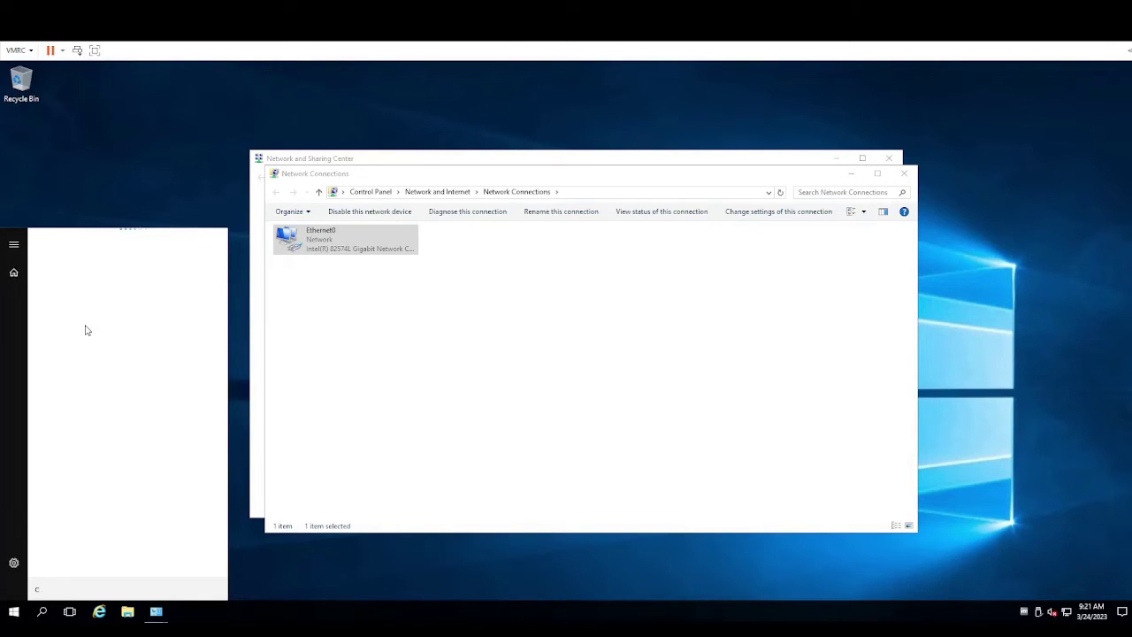
pyautogui.write('md')
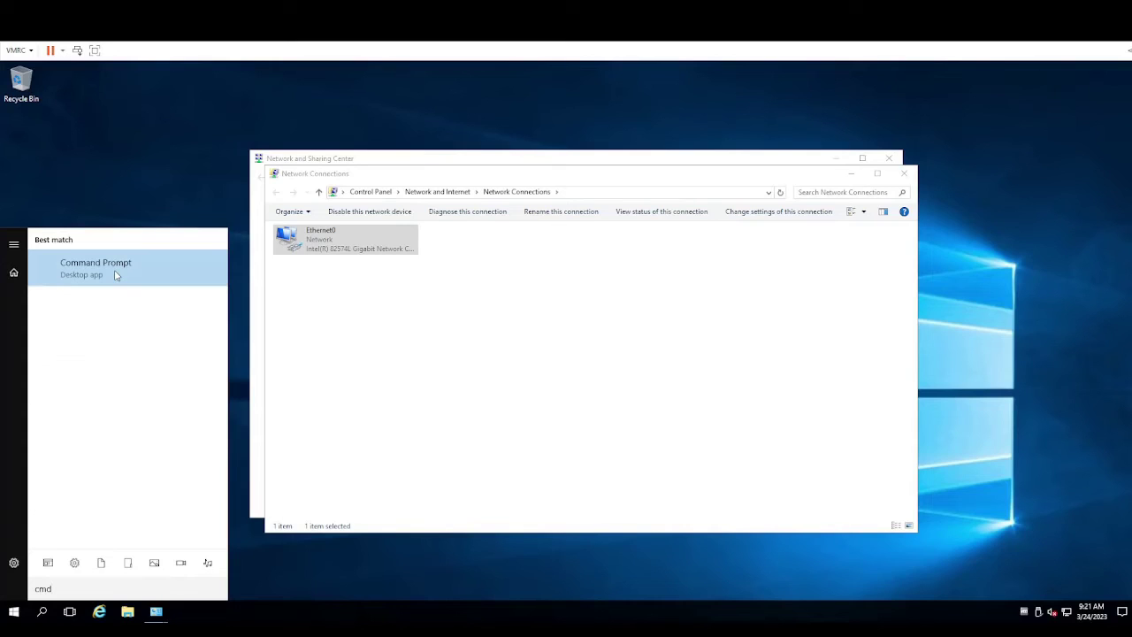
pyautogui.click(115, 276)
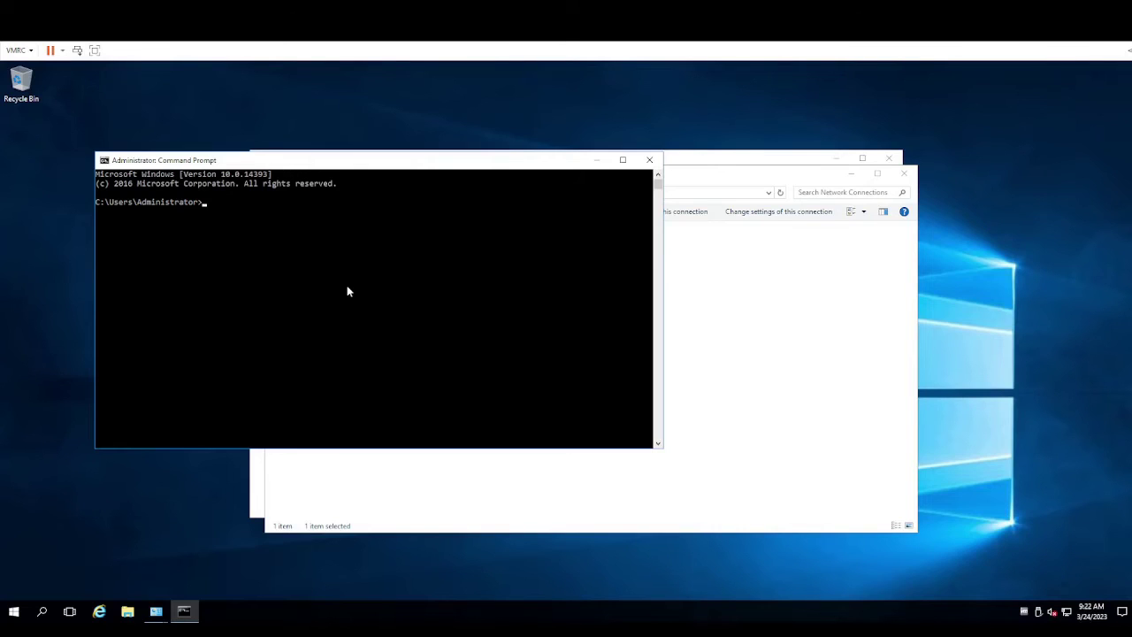
pyautogui.write('ping 192.168.12.1')
pyautogui.press('Return')
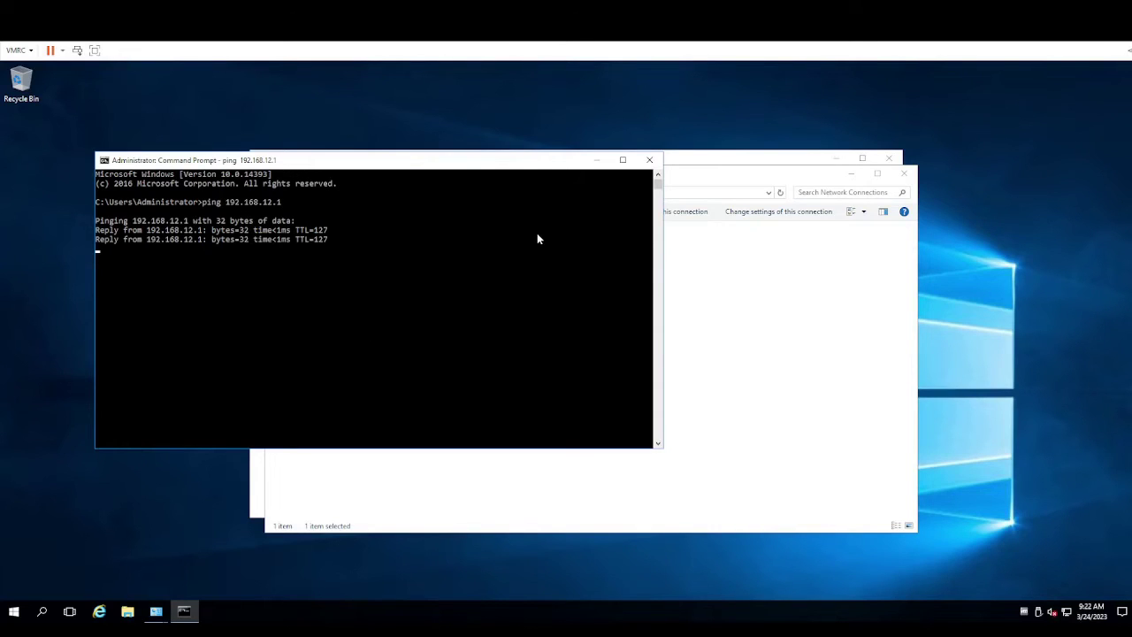
# Close the Command Prompt, Network Connections and Network and Sharing Center windows
pyautogui.click(649, 161)
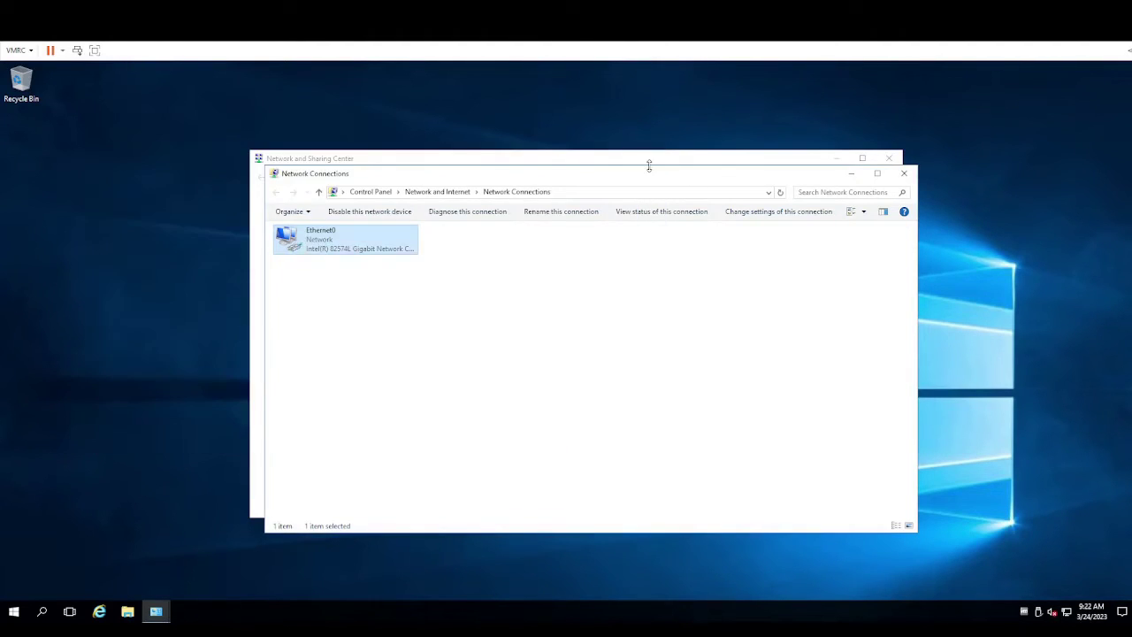
pyautogui.click(903, 176)
pyautogui.click(890, 159)
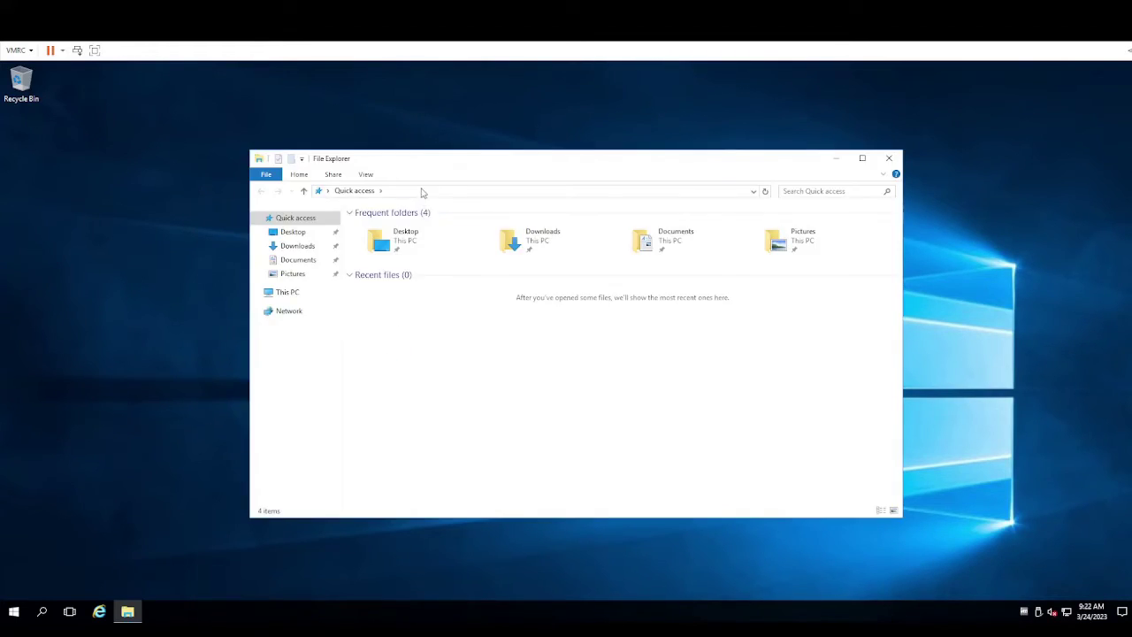
# Open the \\192.168.1.249\demo share after the \\drobo\demo path proves unreachable
pyautogui.click(422, 191)
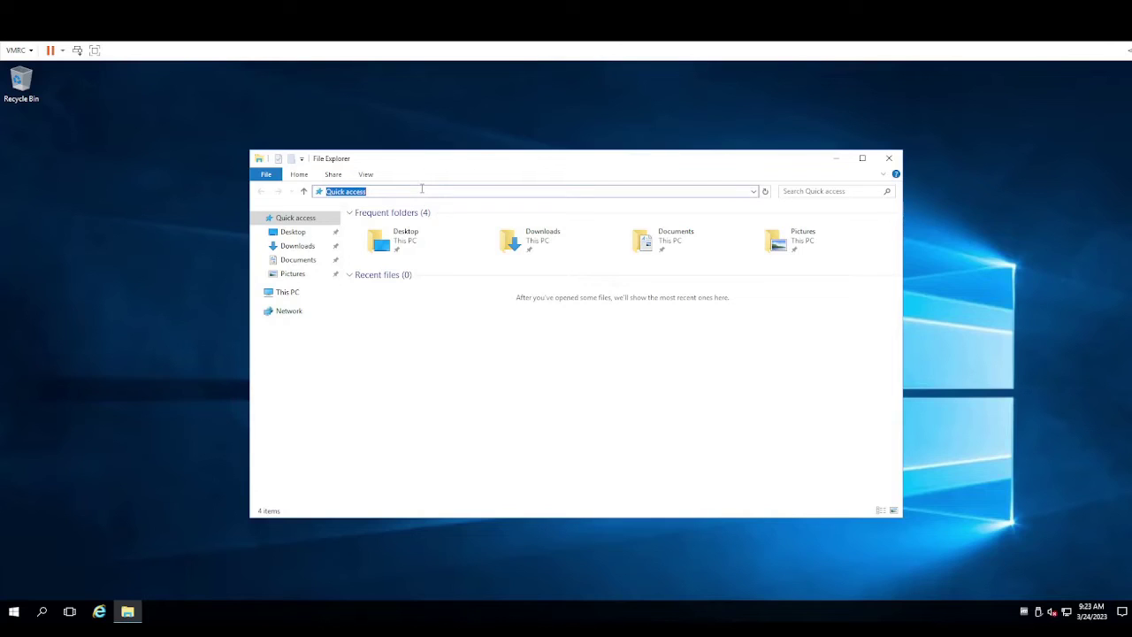
pyautogui.write('\\\\urobo\\demo')
pyautogui.press('Return')
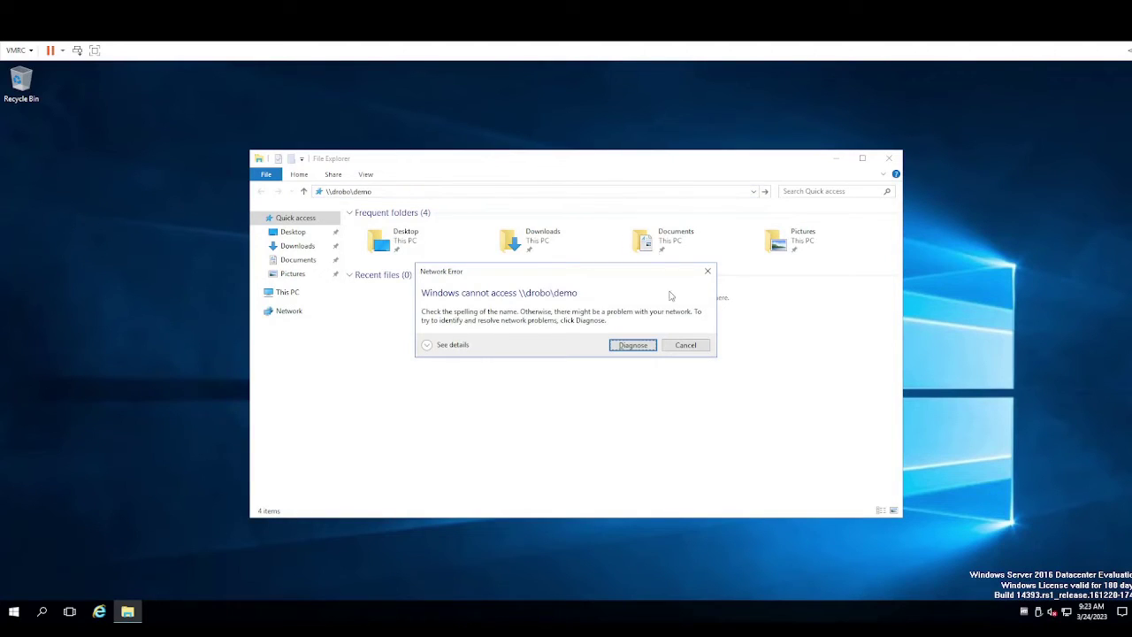
pyautogui.click(698, 346)
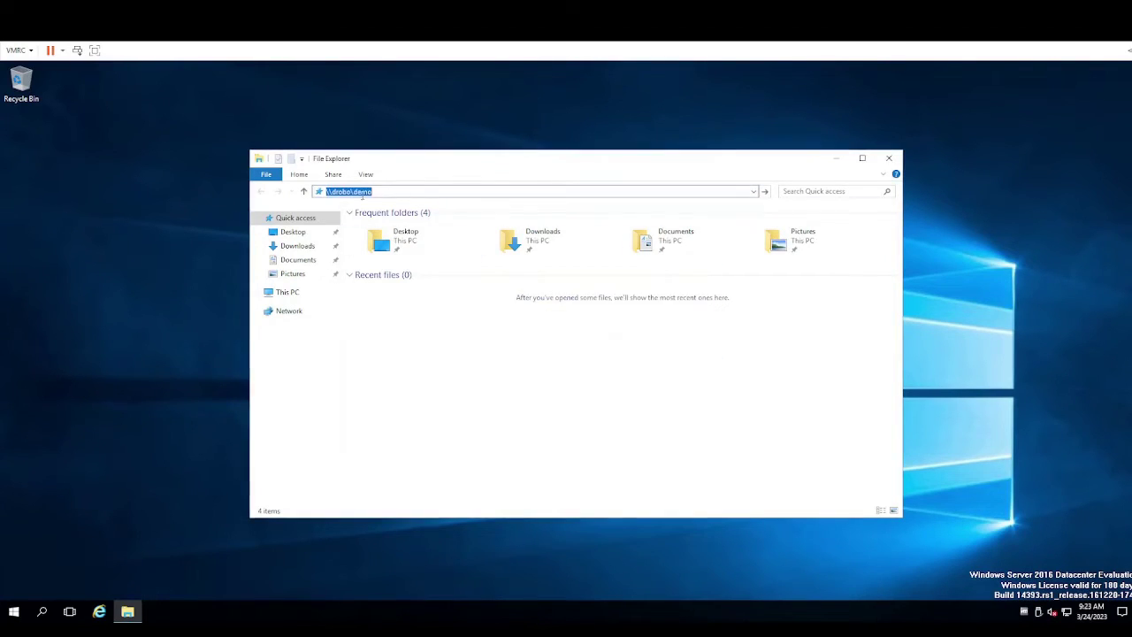
pyautogui.click(352, 192)
pyautogui.press('BackSpace')
pyautogui.press('BackSpace')
pyautogui.press('BackSpace')
pyautogui.press('BackSpace')
pyautogui.press('BackSpace')
pyautogui.write('192.168.1.249')
pyautogui.press('Return')
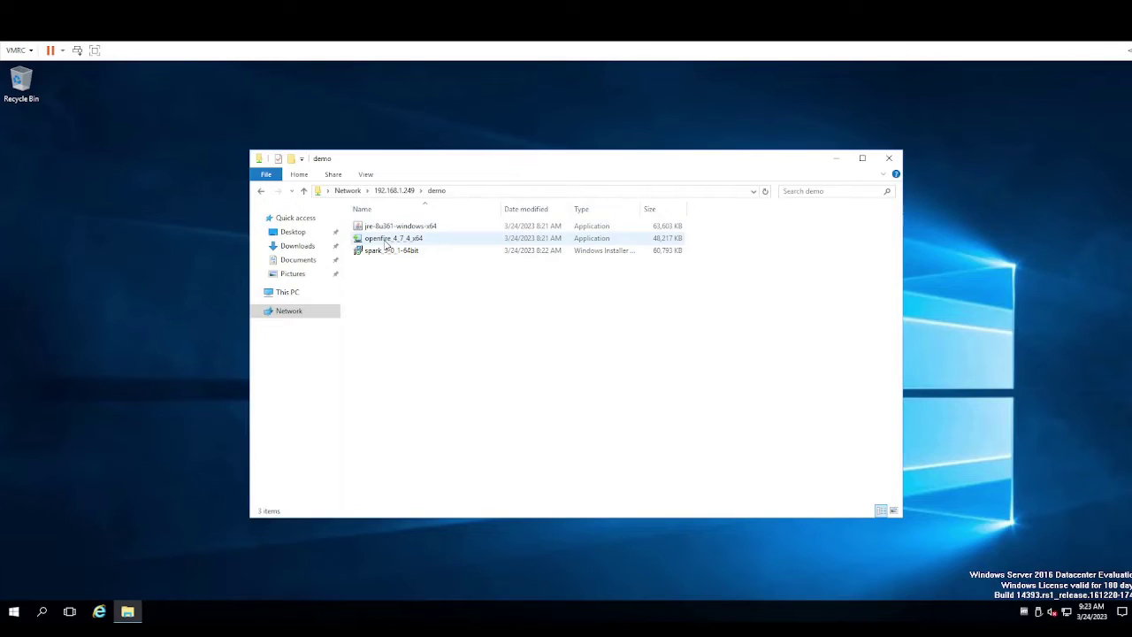
# Copy the jre and openfire installers from the share onto the desktop, then close the folder
pyautogui.click(386, 243)
pyautogui.keyDown('shift'); pyautogui.click(396, 226); pyautogui.keyUp('shift')
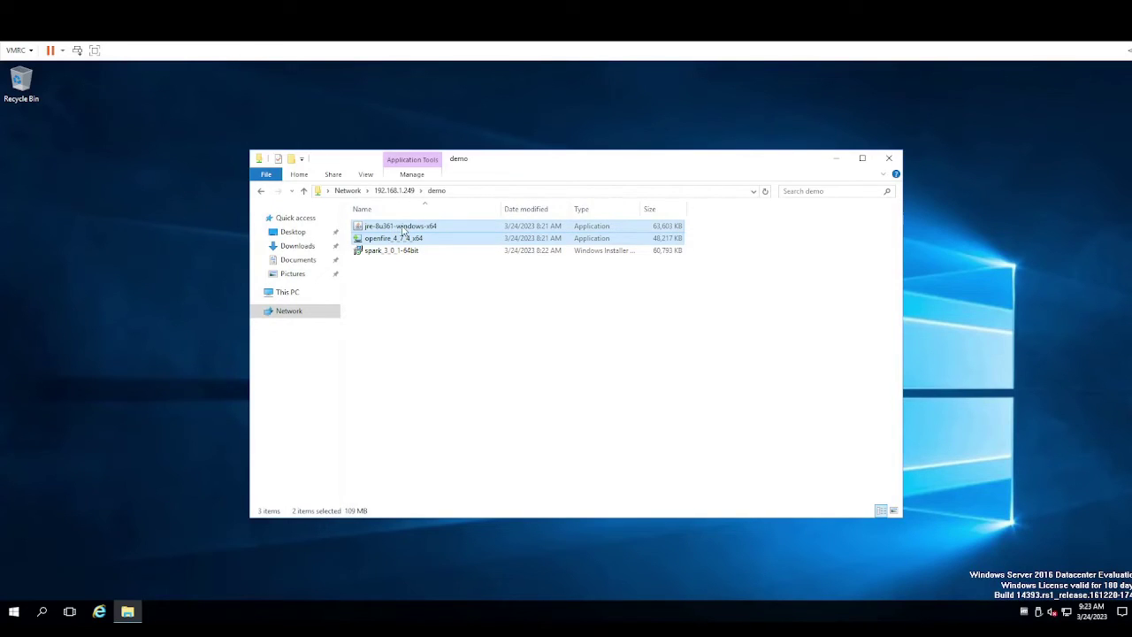
pyautogui.moveTo(173, 204); pyautogui.dragTo(142, 182)
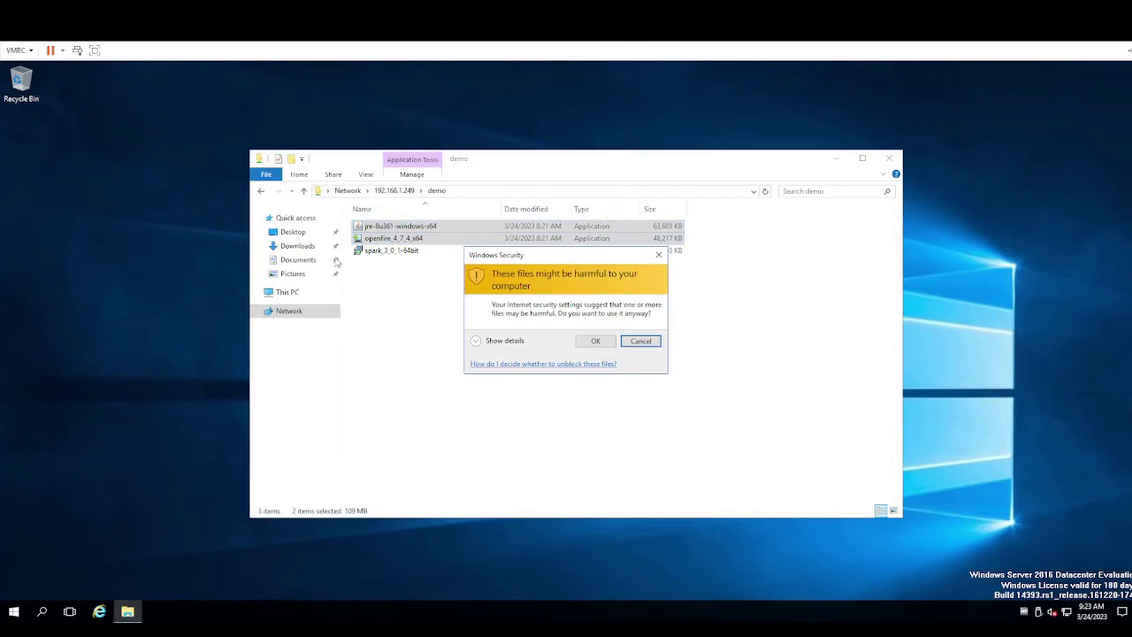
pyautogui.click(595, 341)
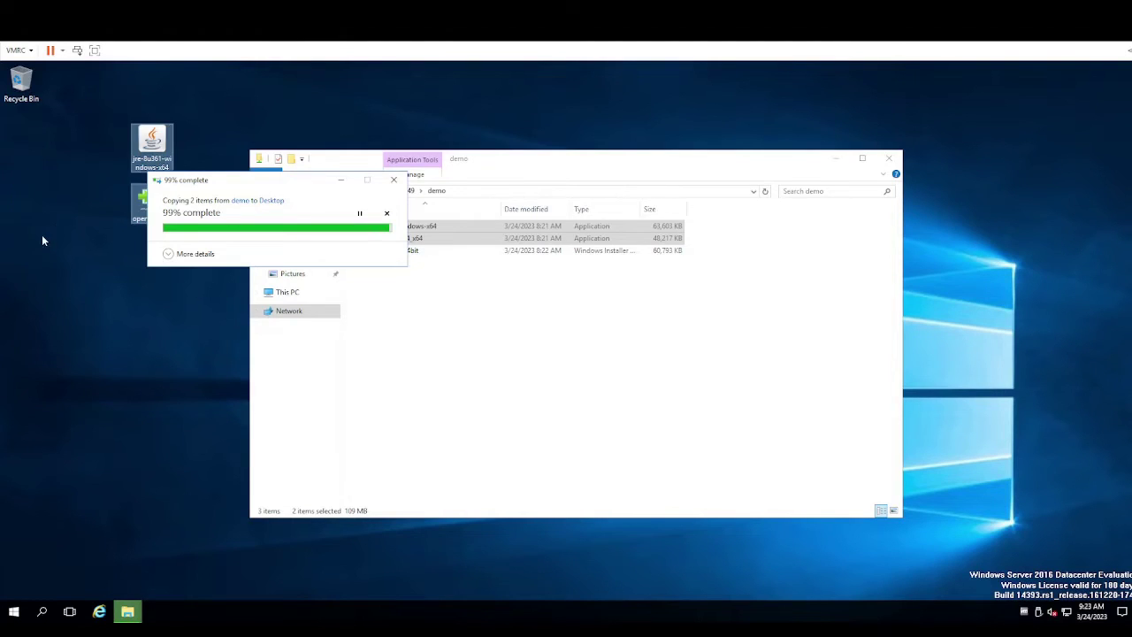
pyautogui.click(889, 158)
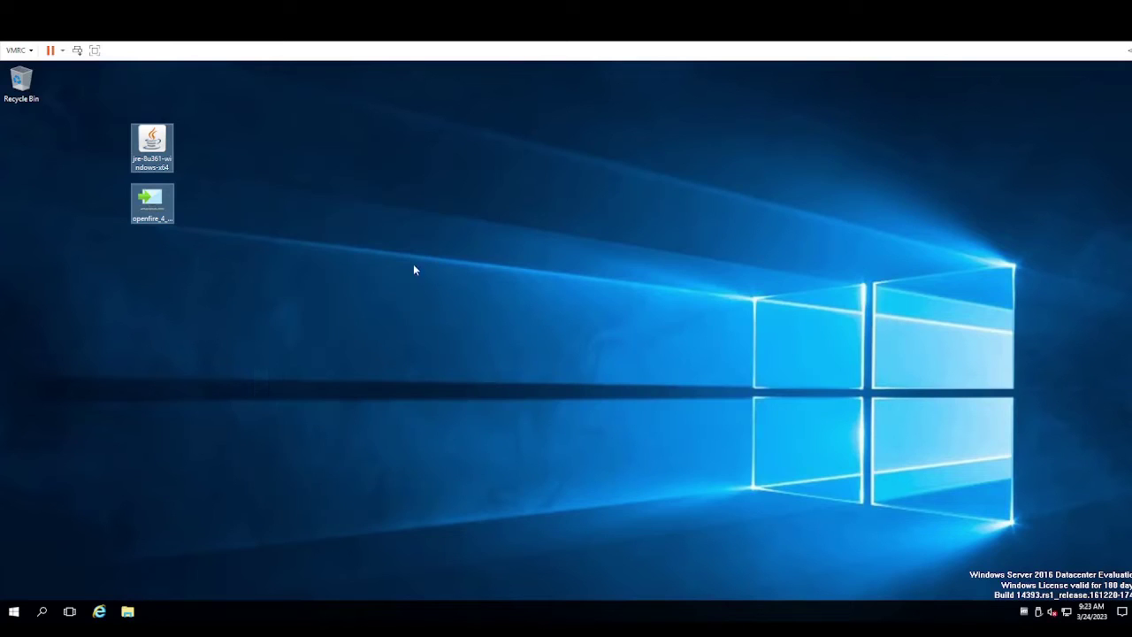
# Run the jre-8u361 installer from the desktop, install Java, and close the finished setup
pyautogui.doubleClick(152, 149)
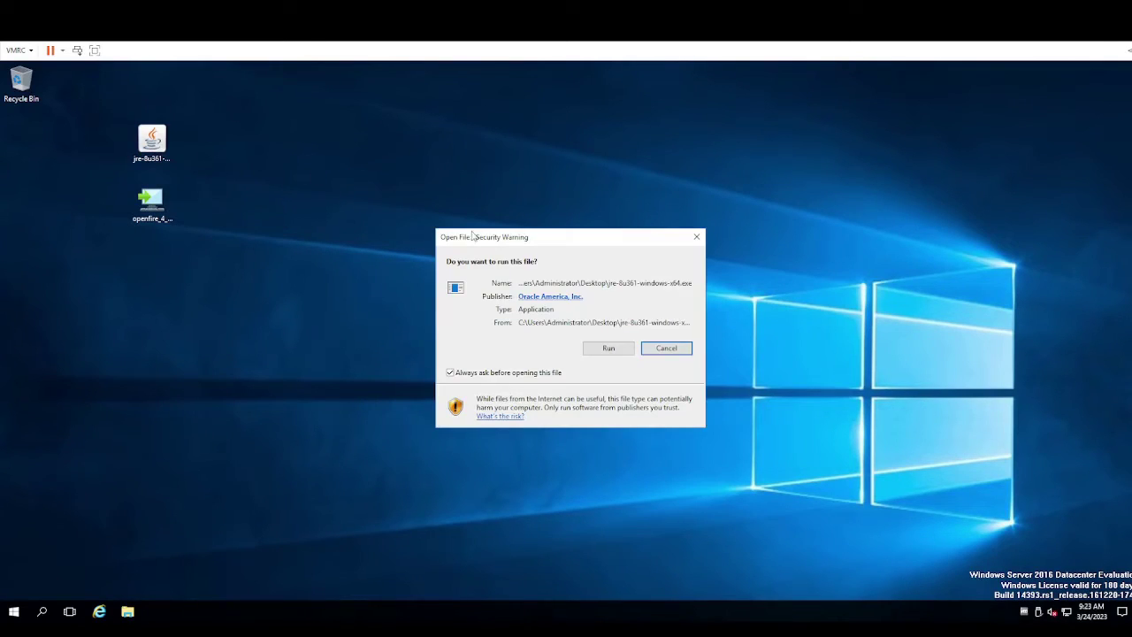
pyautogui.click(610, 349)
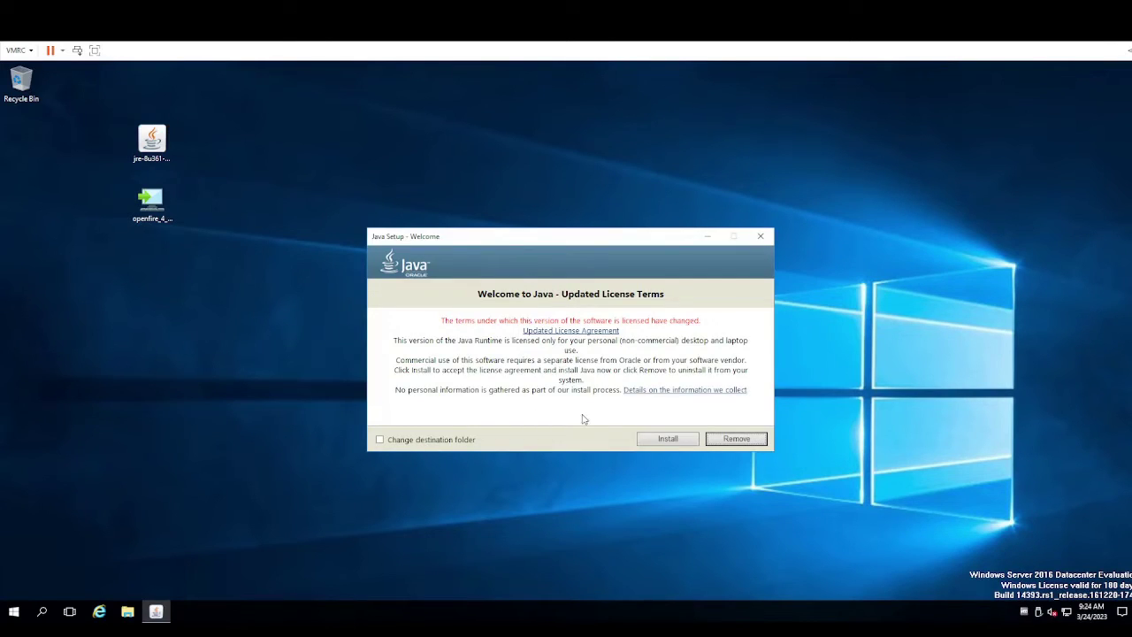
pyautogui.click(672, 440)
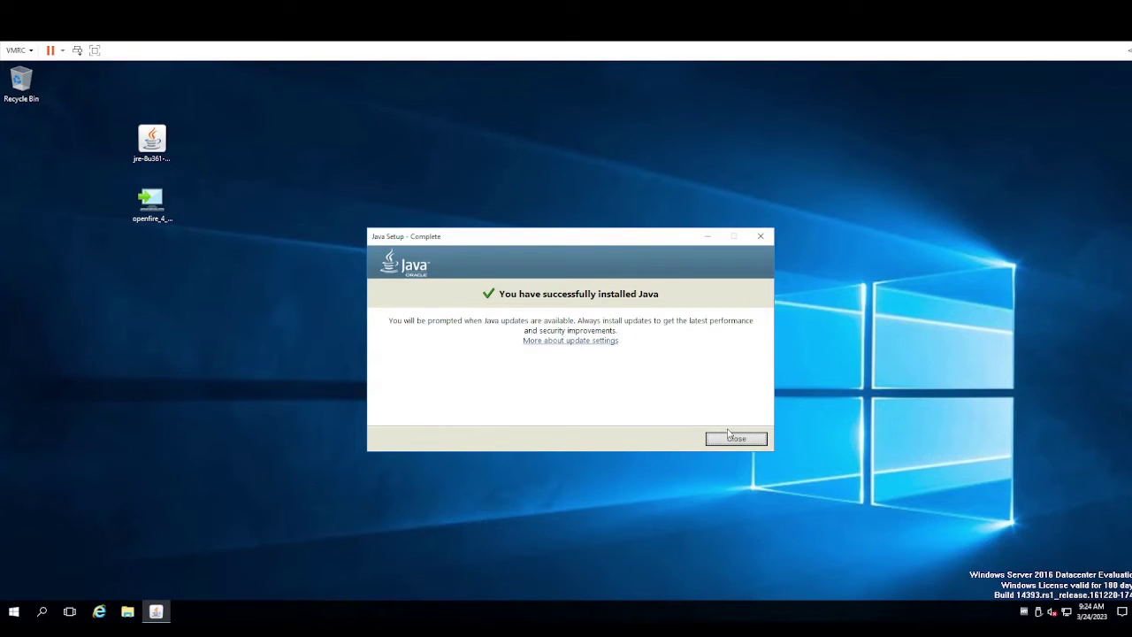
pyautogui.click(736, 440)
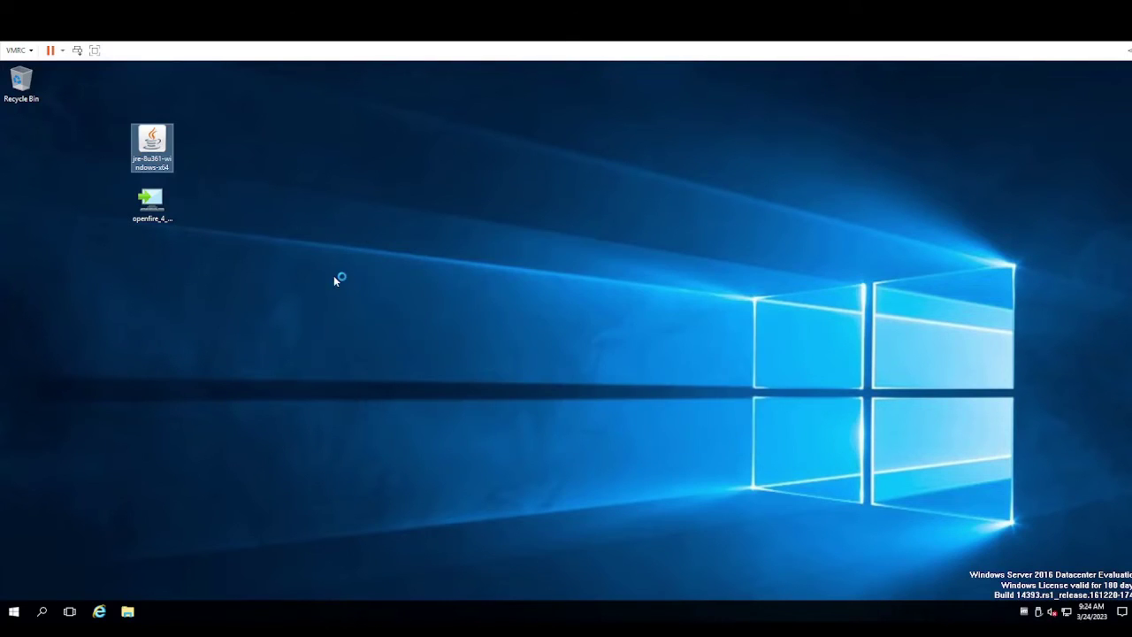
# Launch the openfire_4_7_4_x64 installer with English as the installer language
pyautogui.click(149, 209)
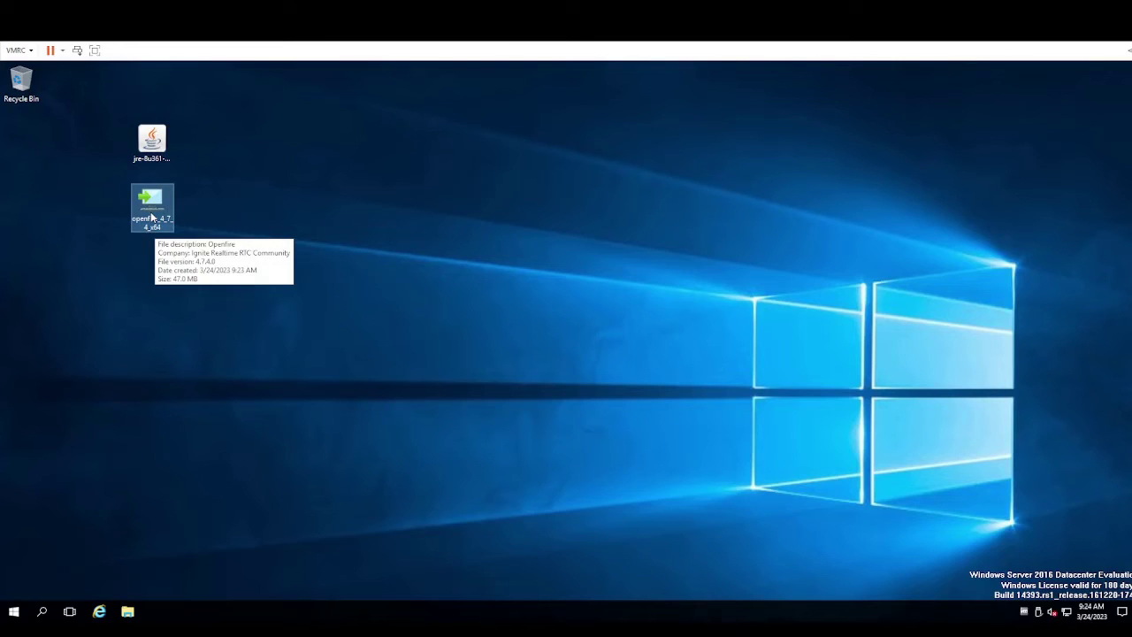
pyautogui.doubleClick(152, 217)
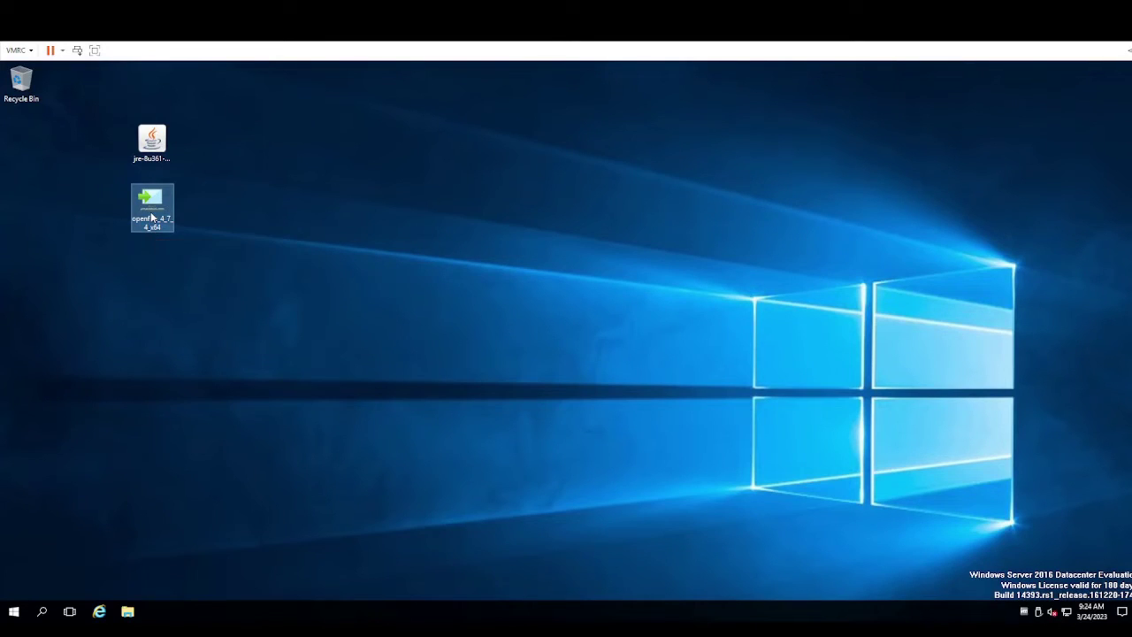
pyautogui.click(608, 349)
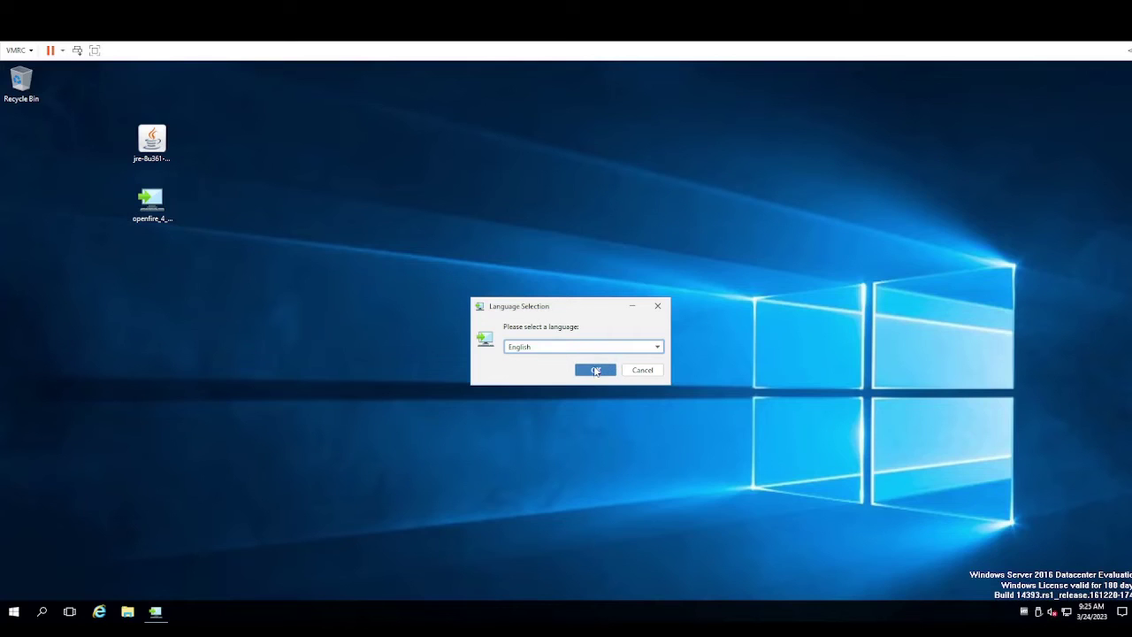
pyautogui.click(596, 371)
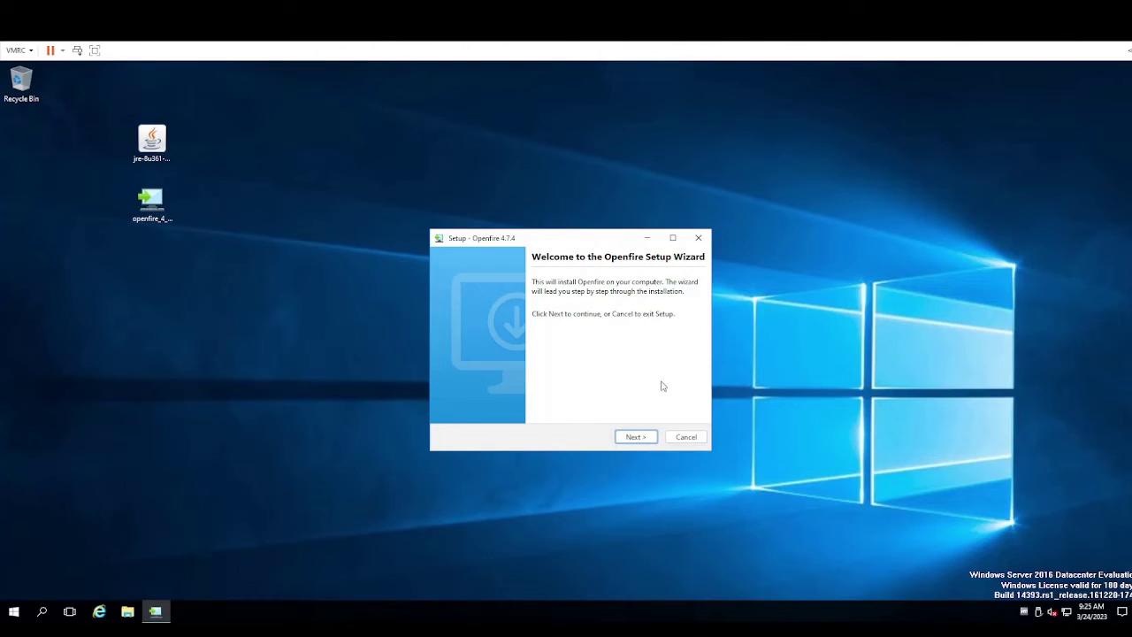
# Accept the license, keep default install and Start Menu folders, and finish with the Openfire service starting
pyautogui.click(641, 441)
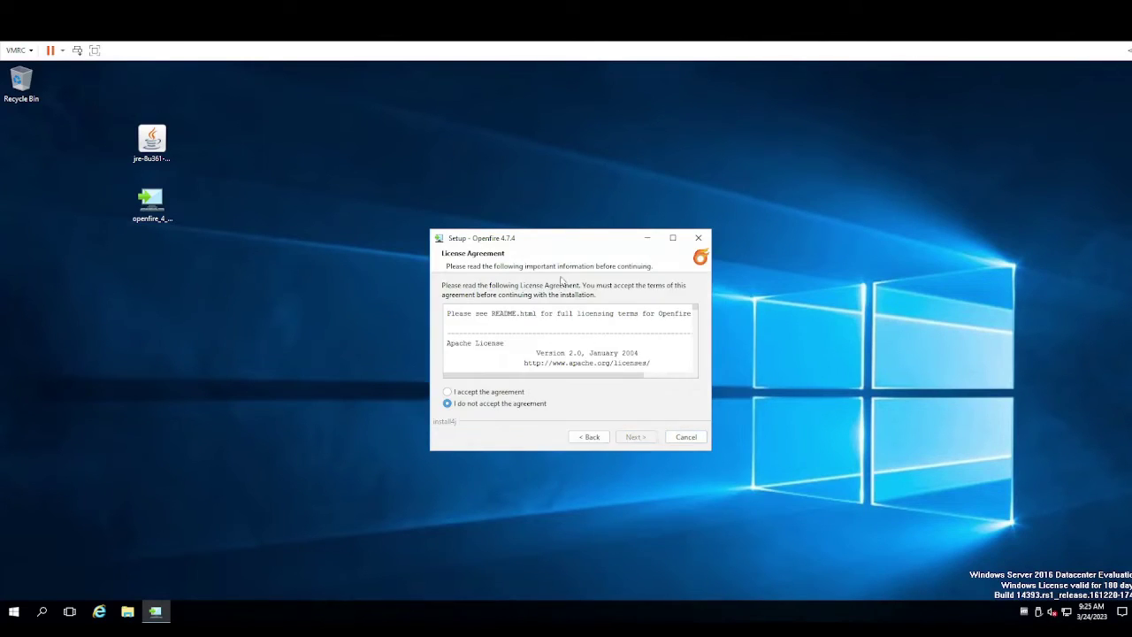
pyautogui.moveTo(471, 178); pyautogui.dragTo(473, 170)
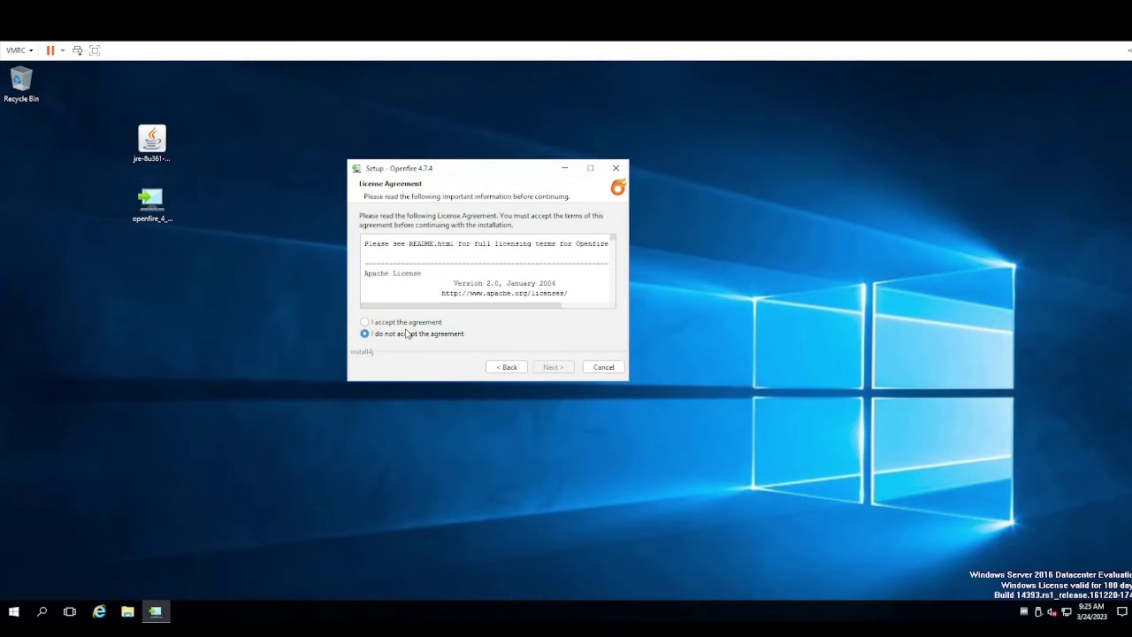
pyautogui.click(364, 322)
pyautogui.click(553, 367)
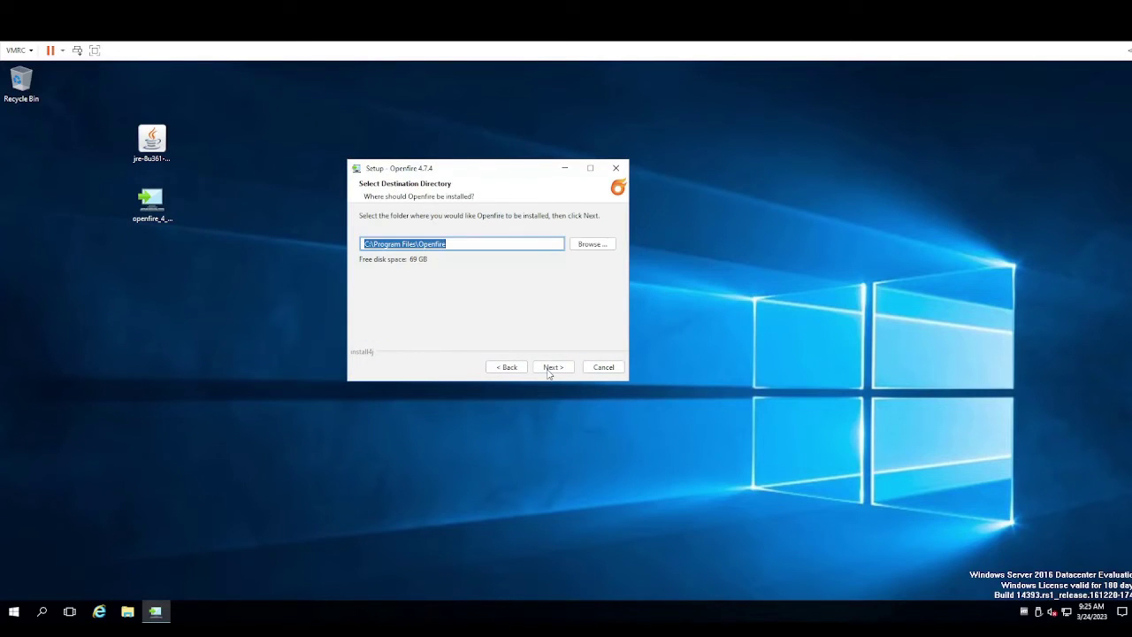
pyautogui.click(552, 367)
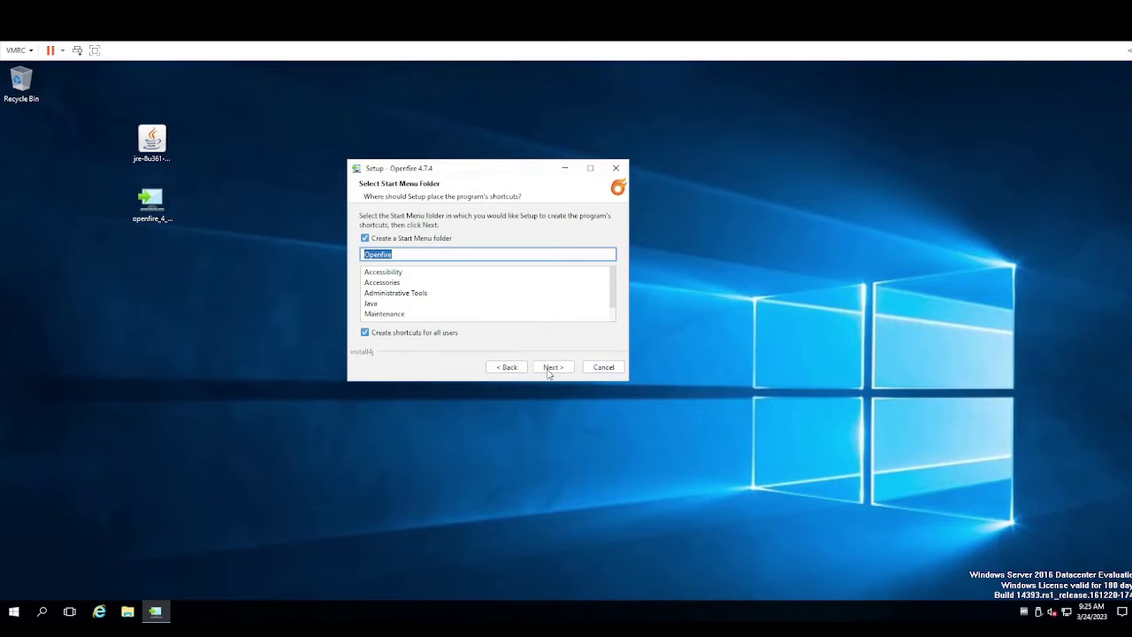
pyautogui.click(548, 370)
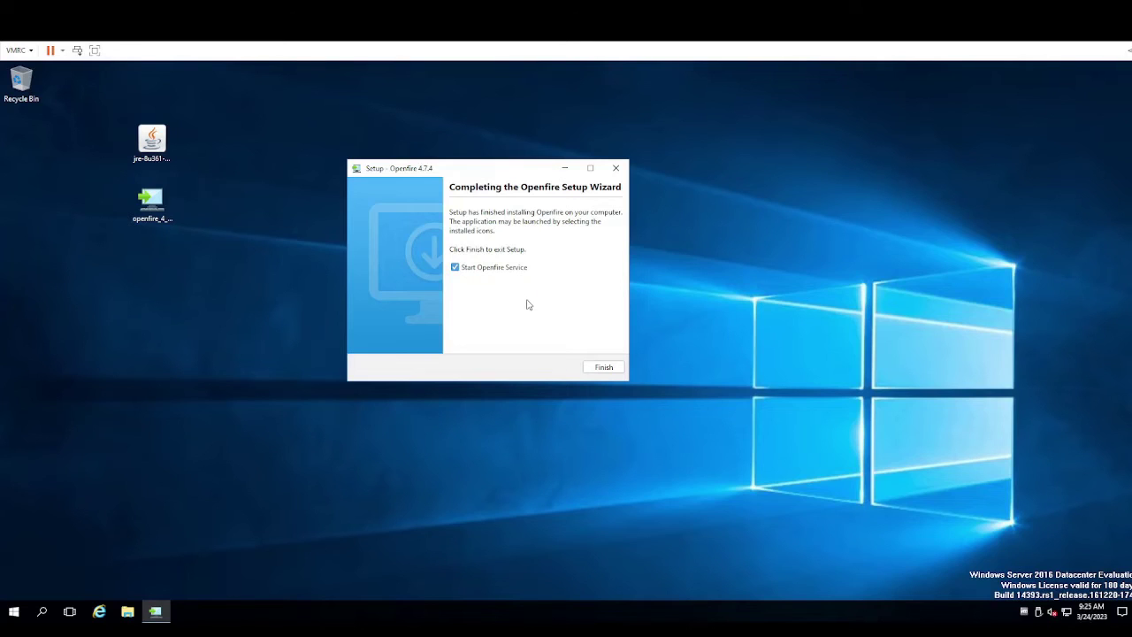
pyautogui.click(602, 369)
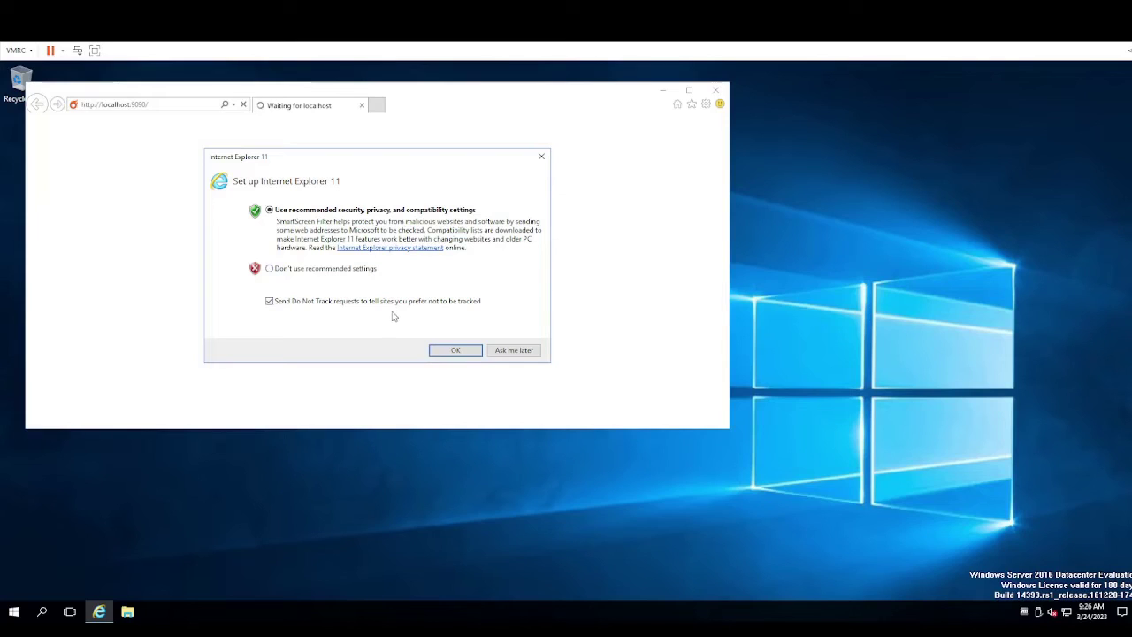
# Accept IE's recommended settings, add the blocked site to trusted sites, and dismiss both blocked-content warnings
pyautogui.click(465, 352)
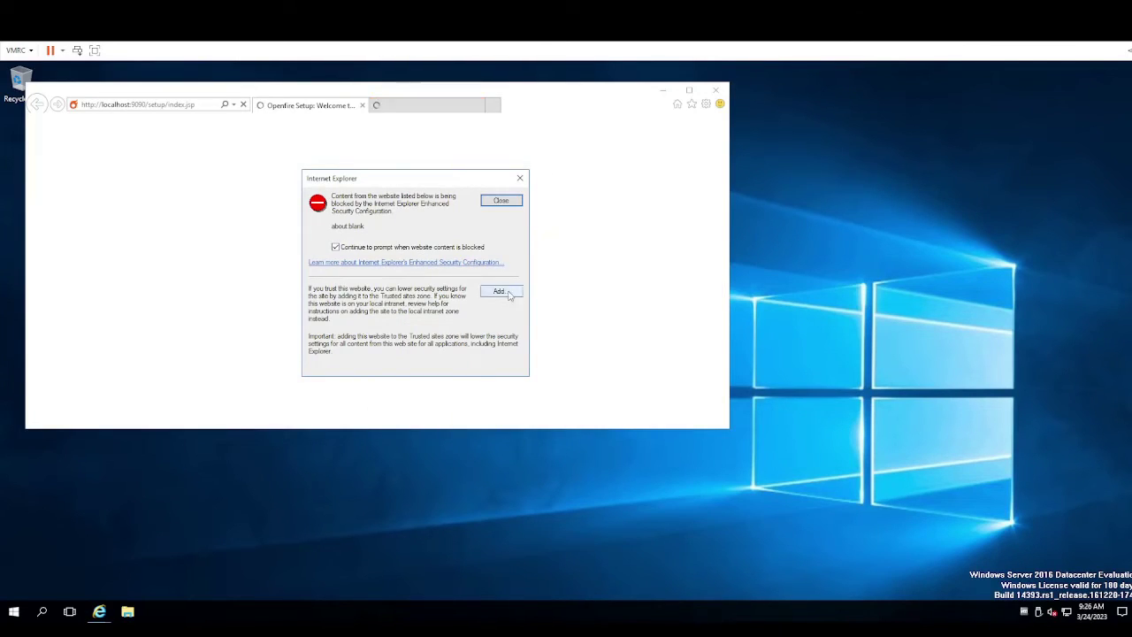
pyautogui.click(499, 291)
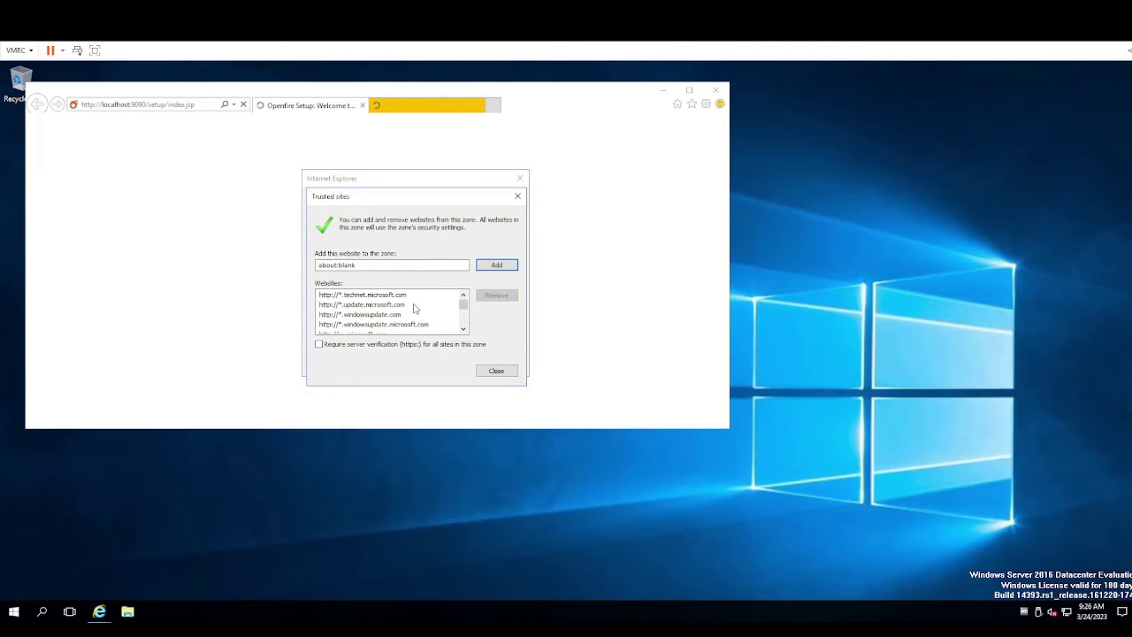
pyautogui.click(513, 373)
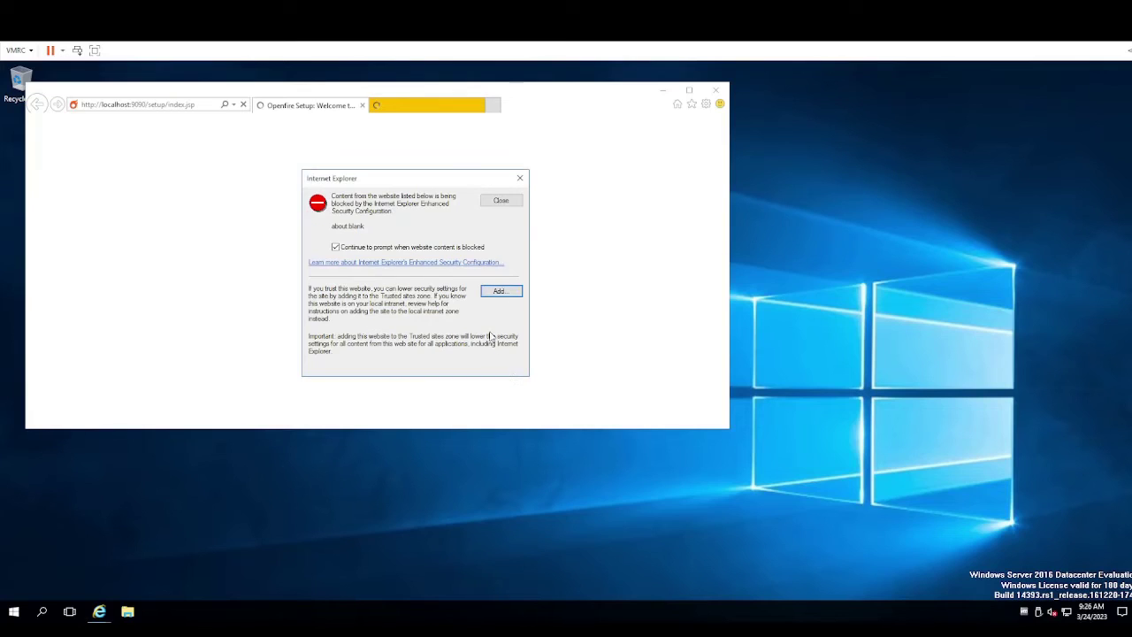
pyautogui.click(496, 292)
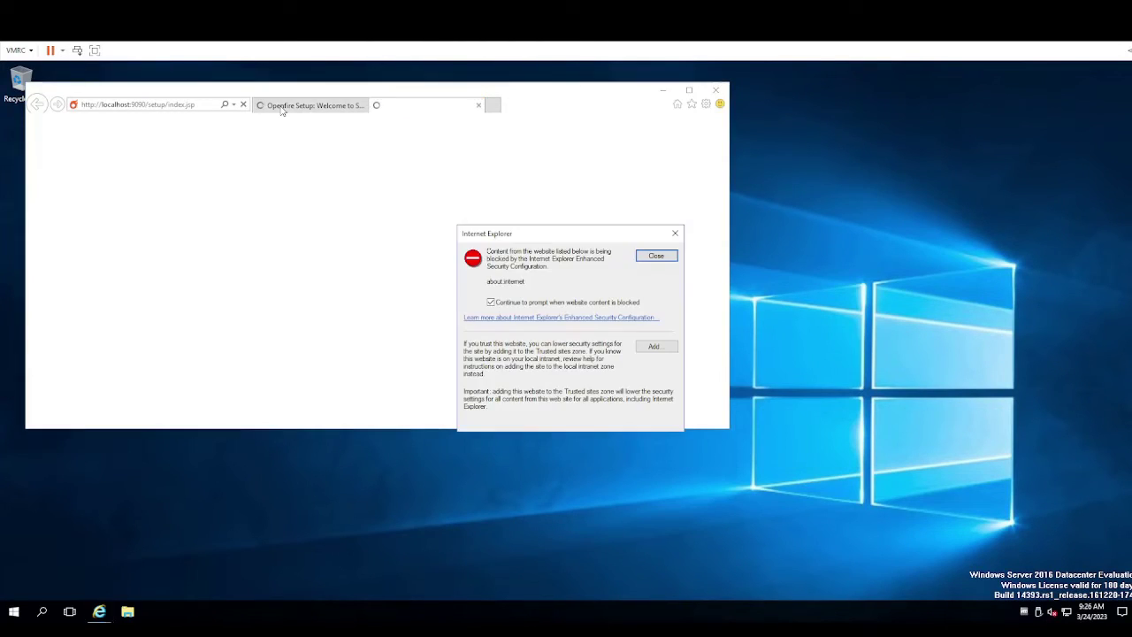
pyautogui.click(650, 258)
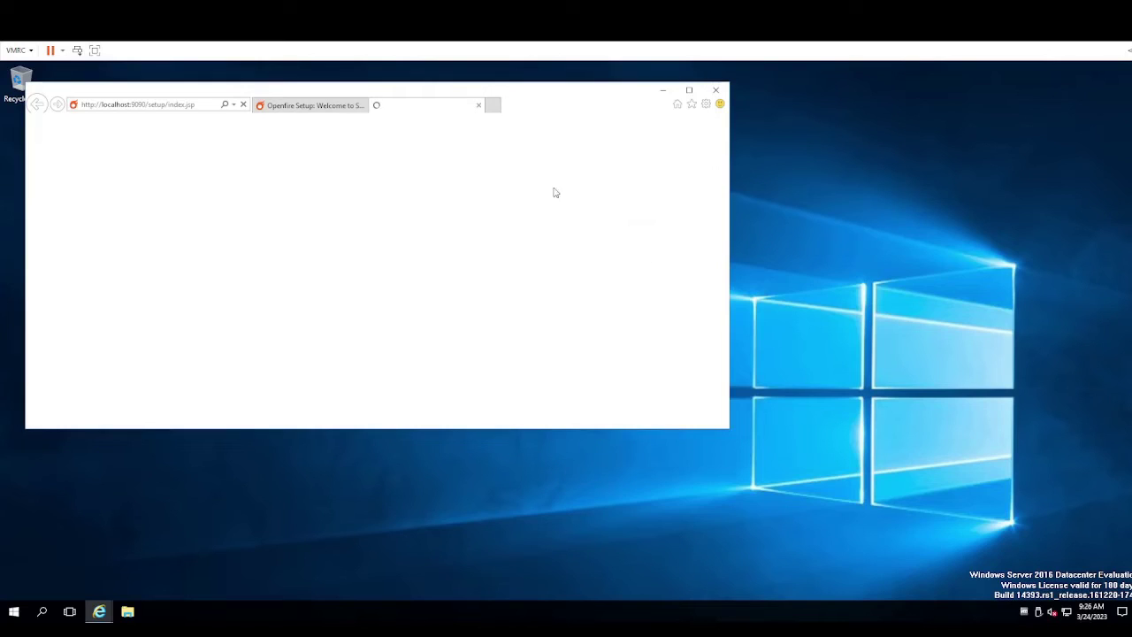
# Close the extra loading tab and maximize Internet Explorer on the Openfire setup page
pyautogui.click(478, 105)
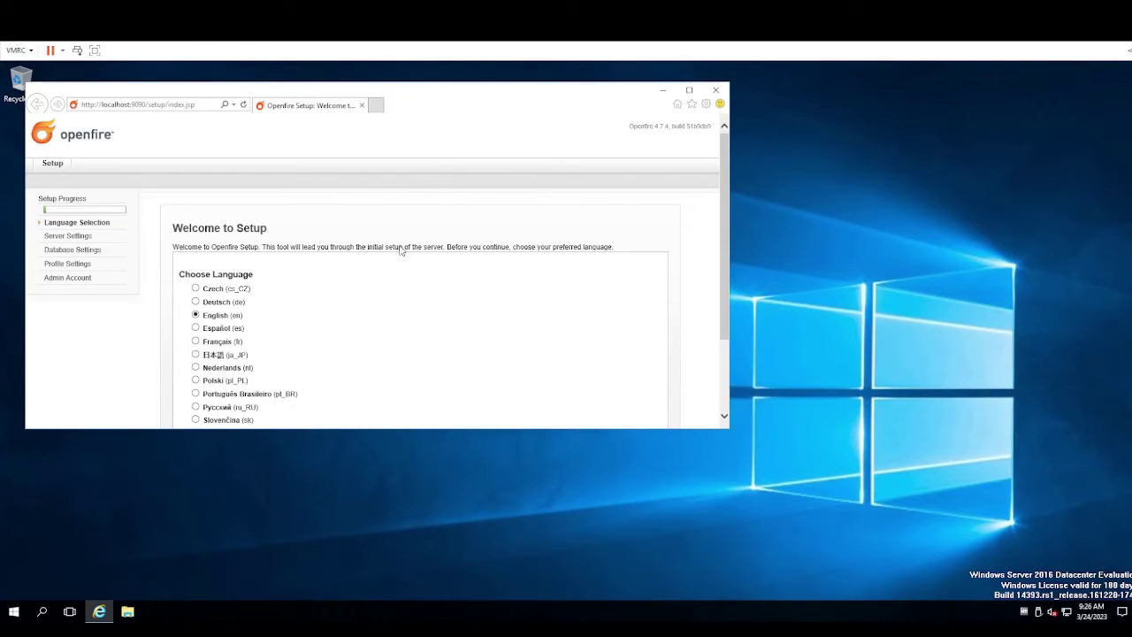
pyautogui.click(690, 89)
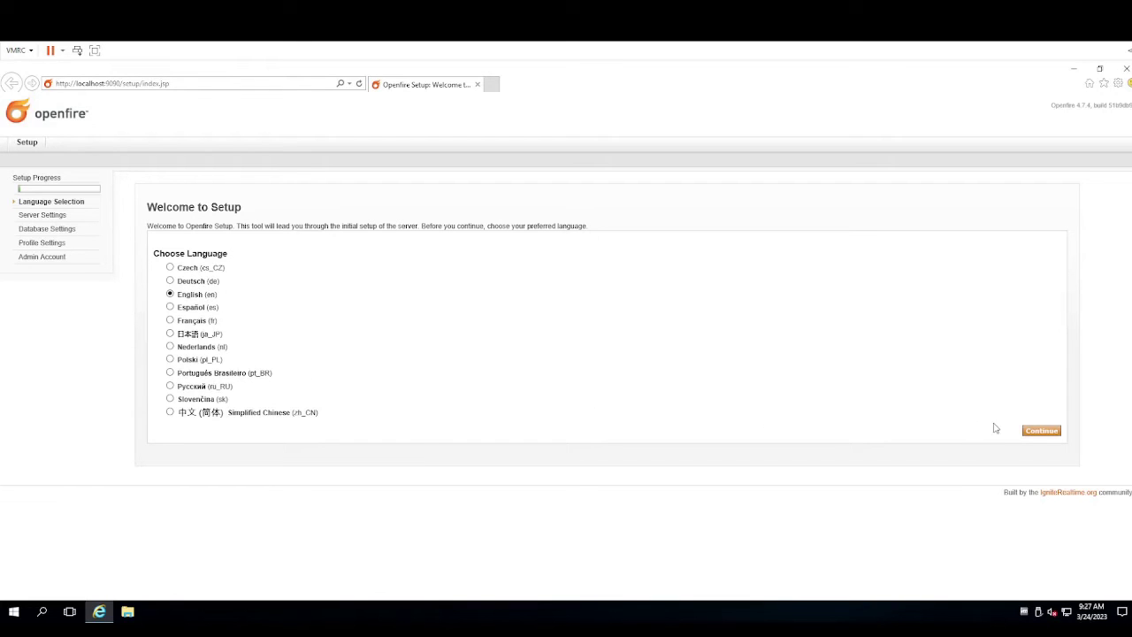
# Continue in English to Server Settings and review the Openfire01 host name and 9090/9091 port help
pyautogui.click(1041, 432)
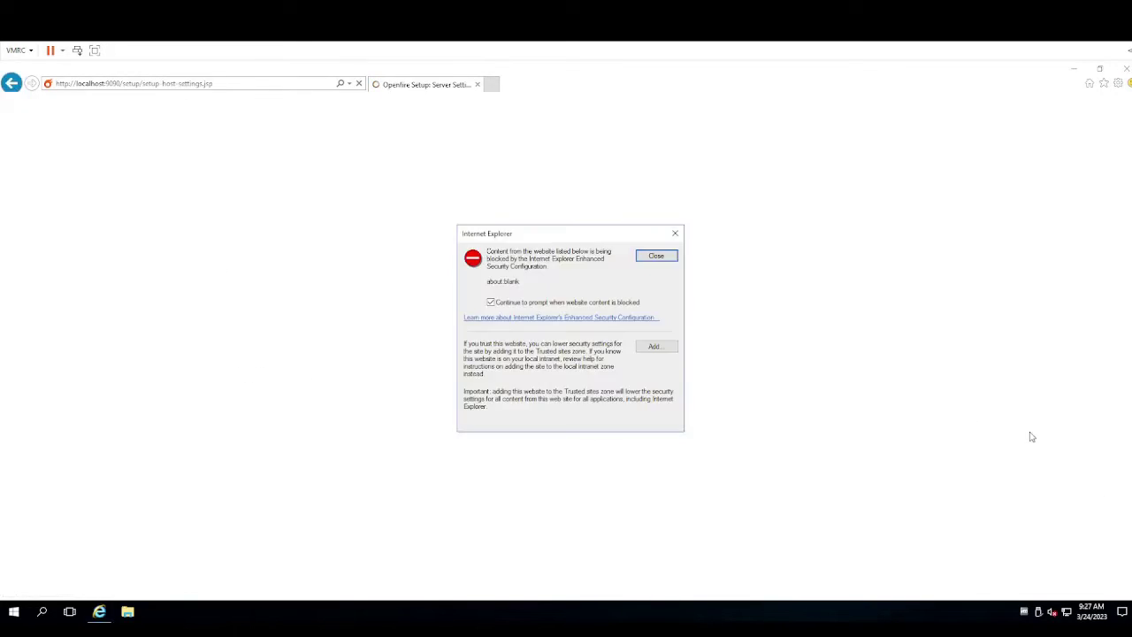
pyautogui.click(659, 256)
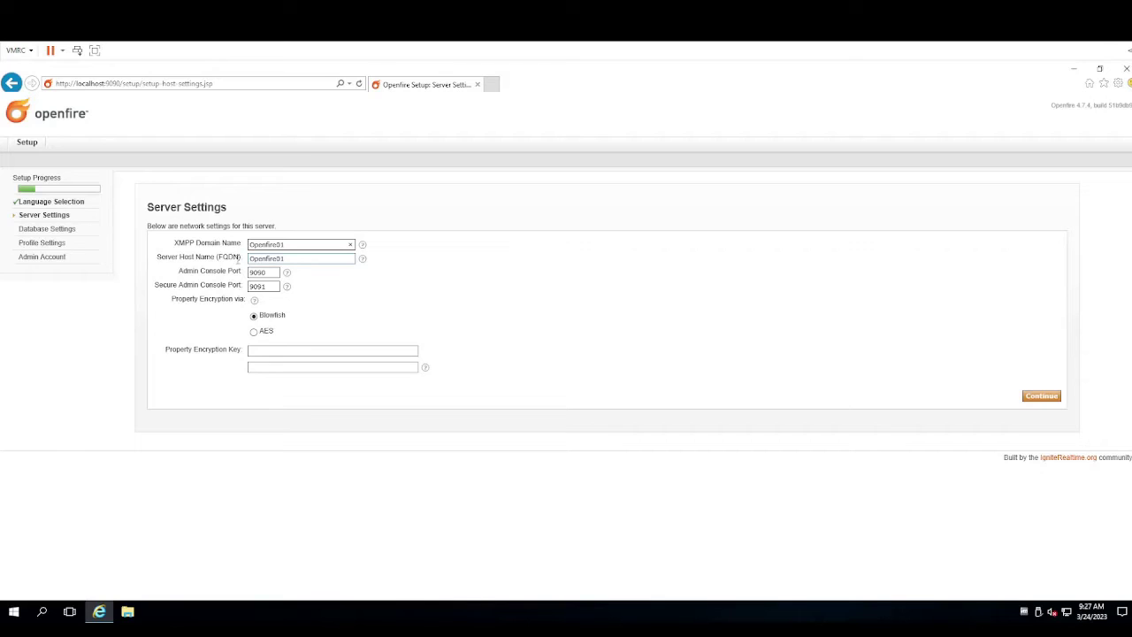
pyautogui.doubleClick(265, 259)
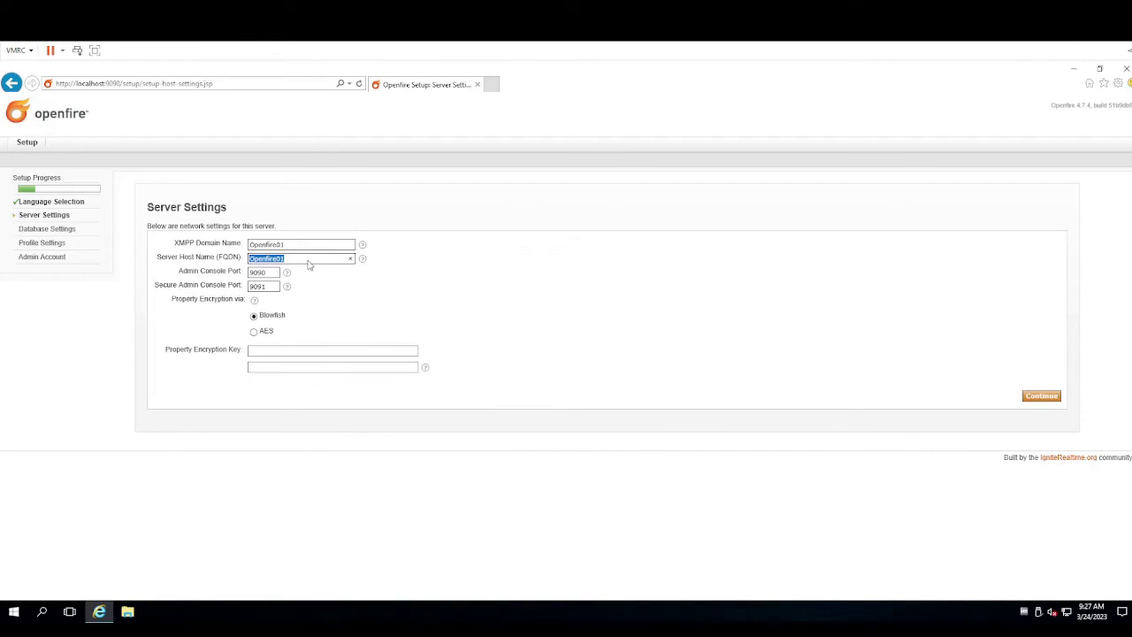
pyautogui.click(311, 263)
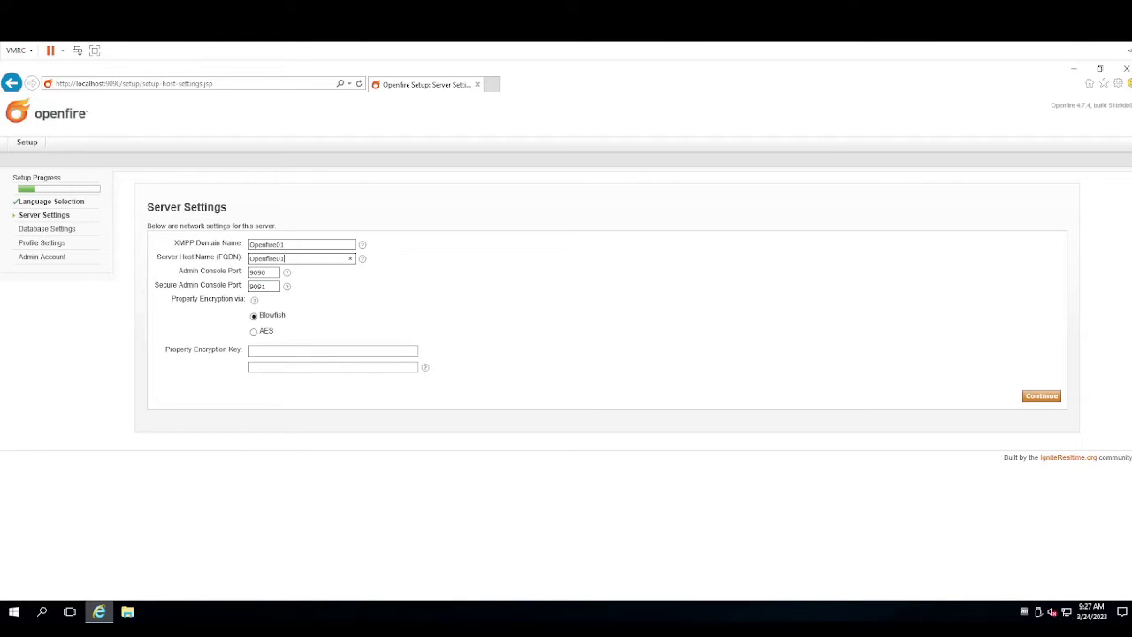
pyautogui.moveTo(99, 611)
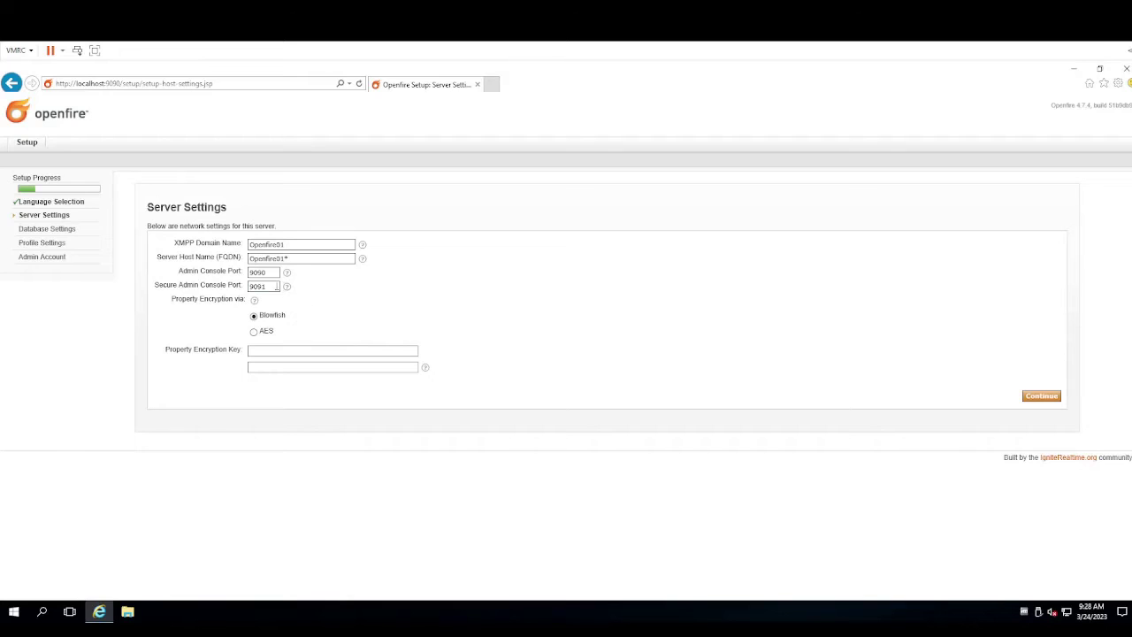
pyautogui.moveTo(289, 290)
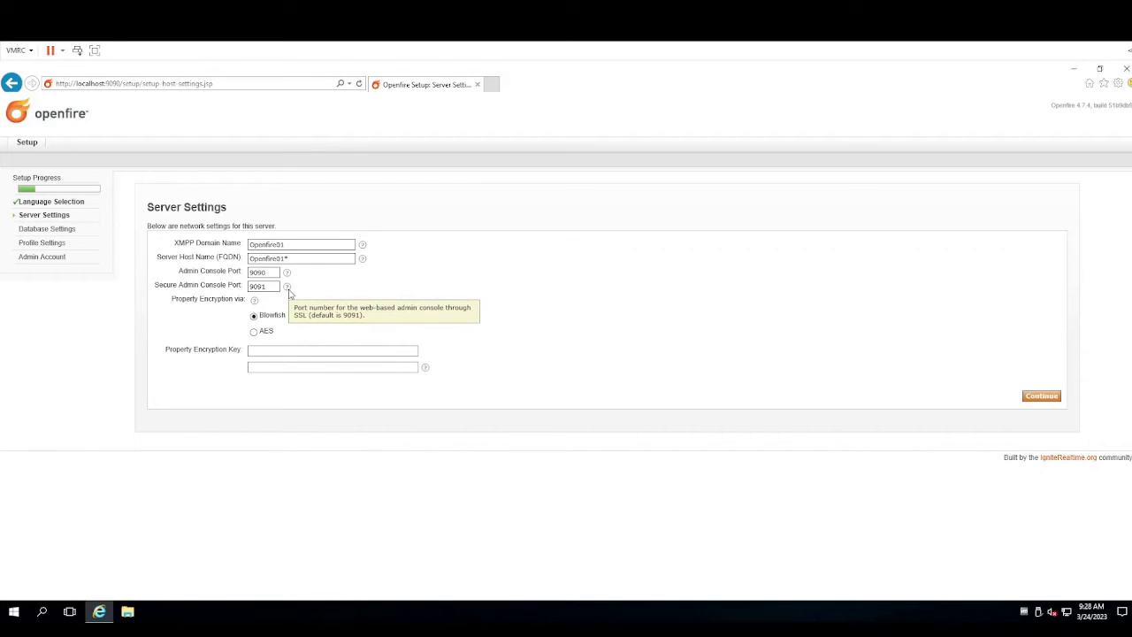
pyautogui.moveTo(256, 303)
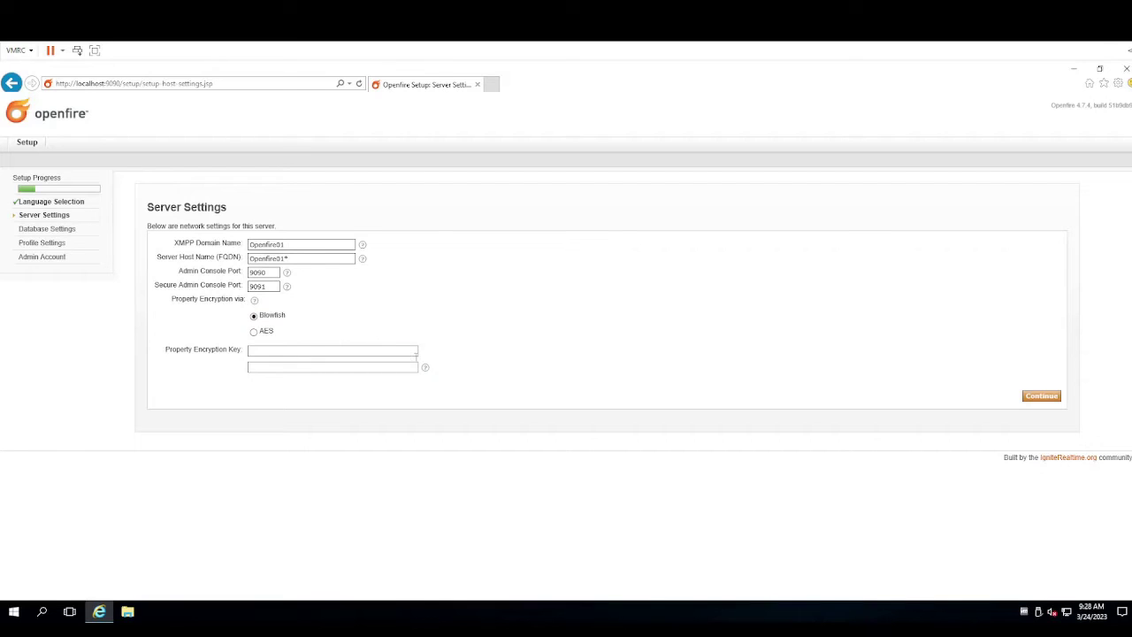
pyautogui.moveTo(426, 370)
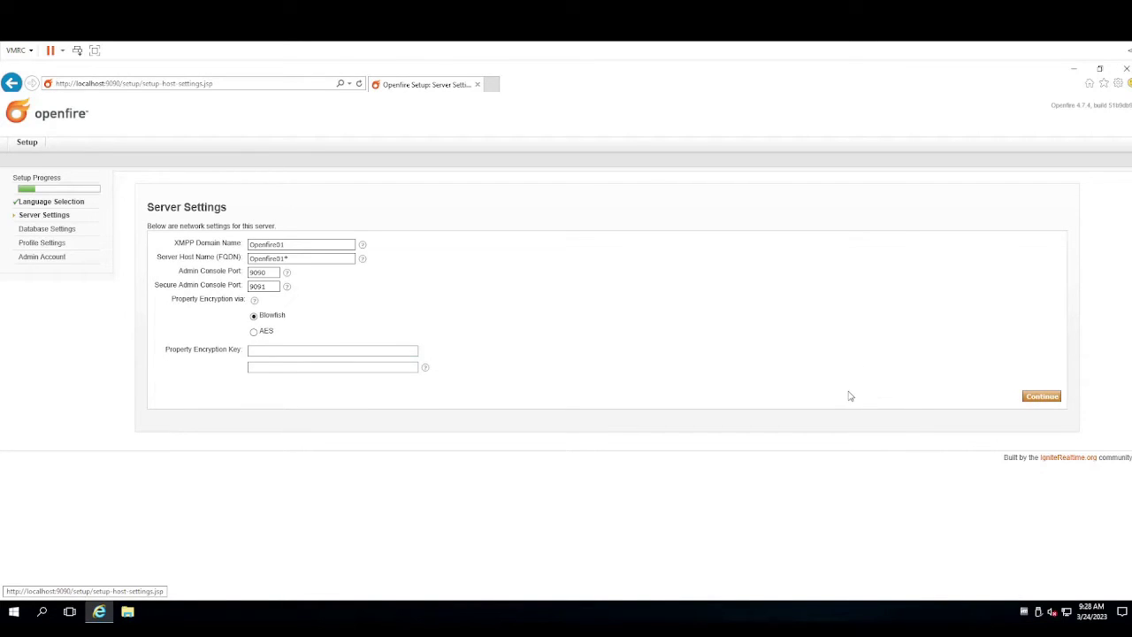
# Submit the server settings, add about:blank to trusted sites, and return to the invalid host name field
pyautogui.click(1026, 396)
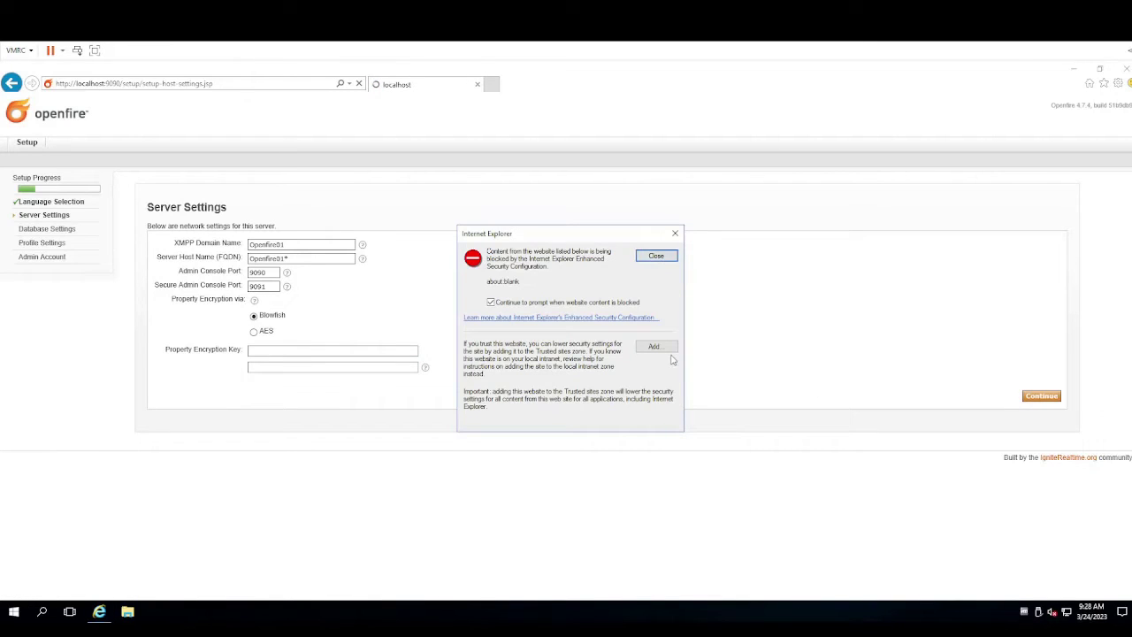
pyautogui.click(665, 347)
pyautogui.click(652, 320)
pyautogui.click(653, 427)
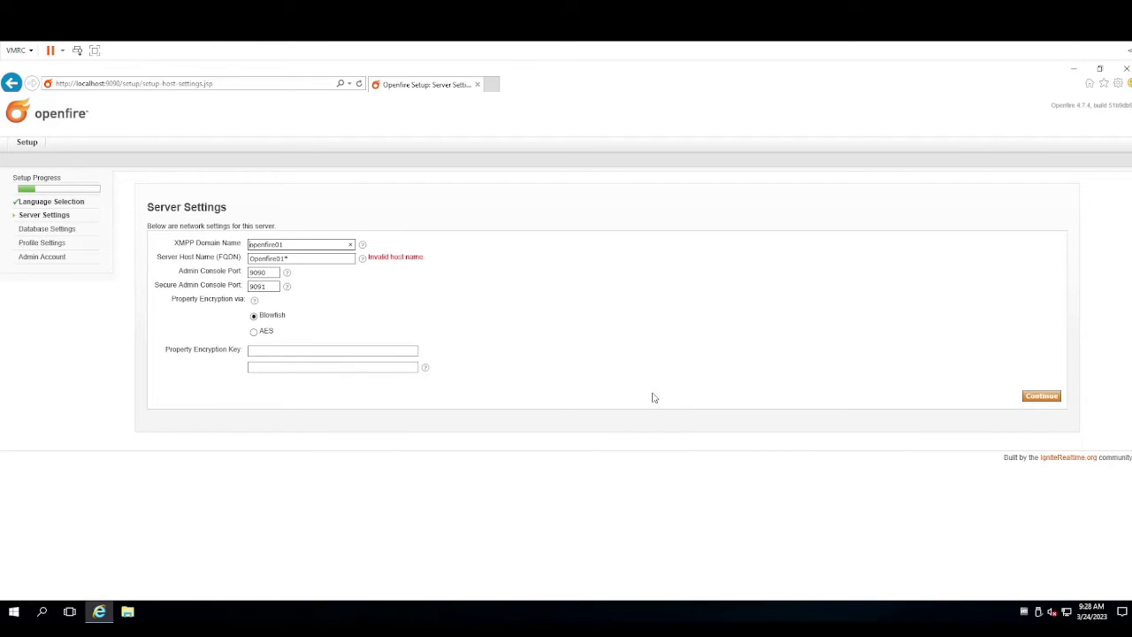
pyautogui.click(314, 257)
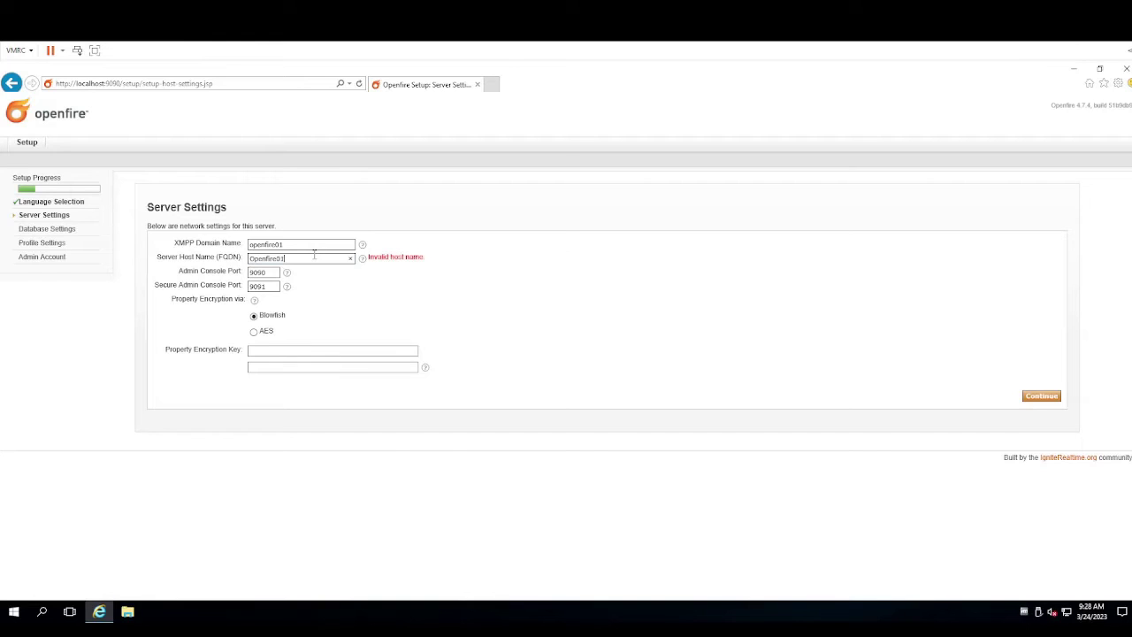
# Resubmit the corrected server settings, then choose Embedded Database and continue
pyautogui.click(1039, 398)
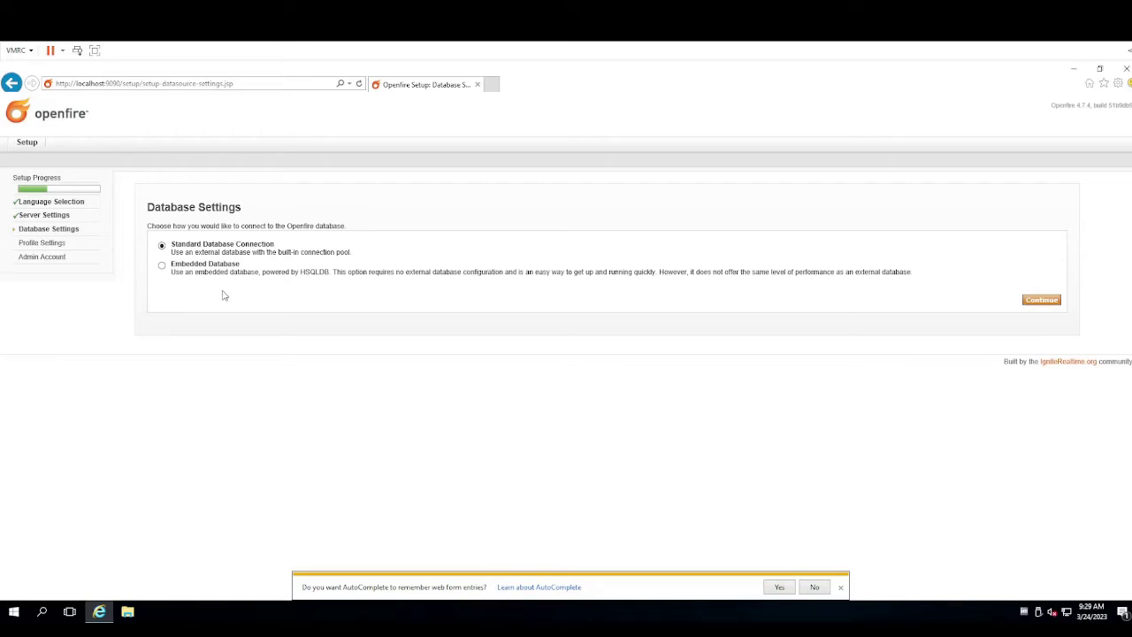
pyautogui.click(163, 266)
pyautogui.click(1048, 301)
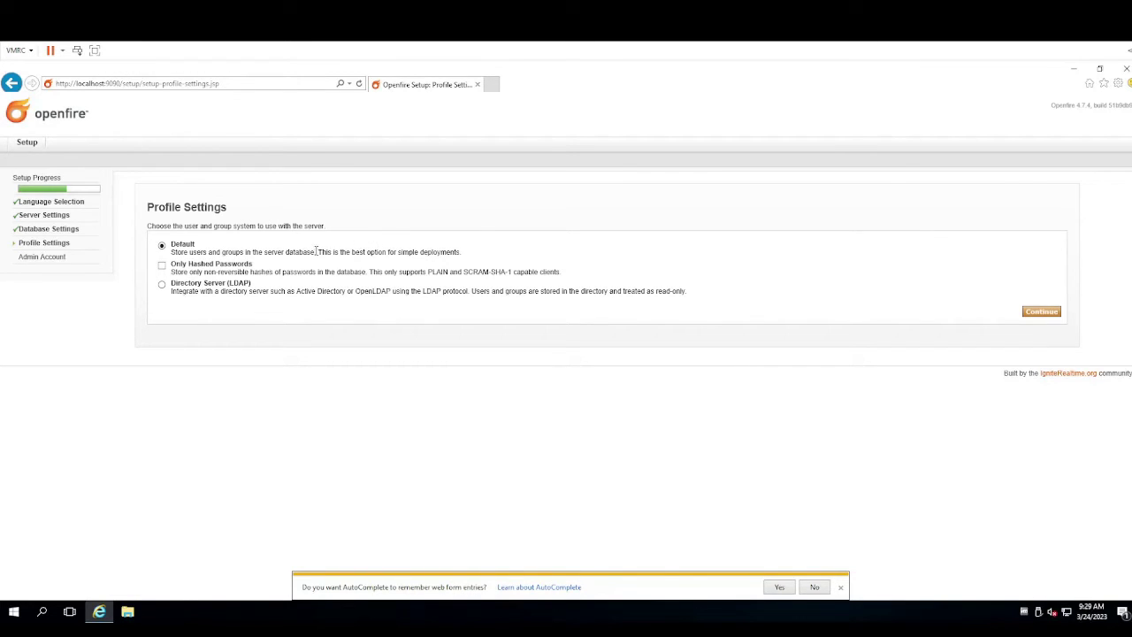
# Read the Profile Settings options and continue with Default user and group storage
pyautogui.moveTo(317, 252); pyautogui.dragTo(460, 254)
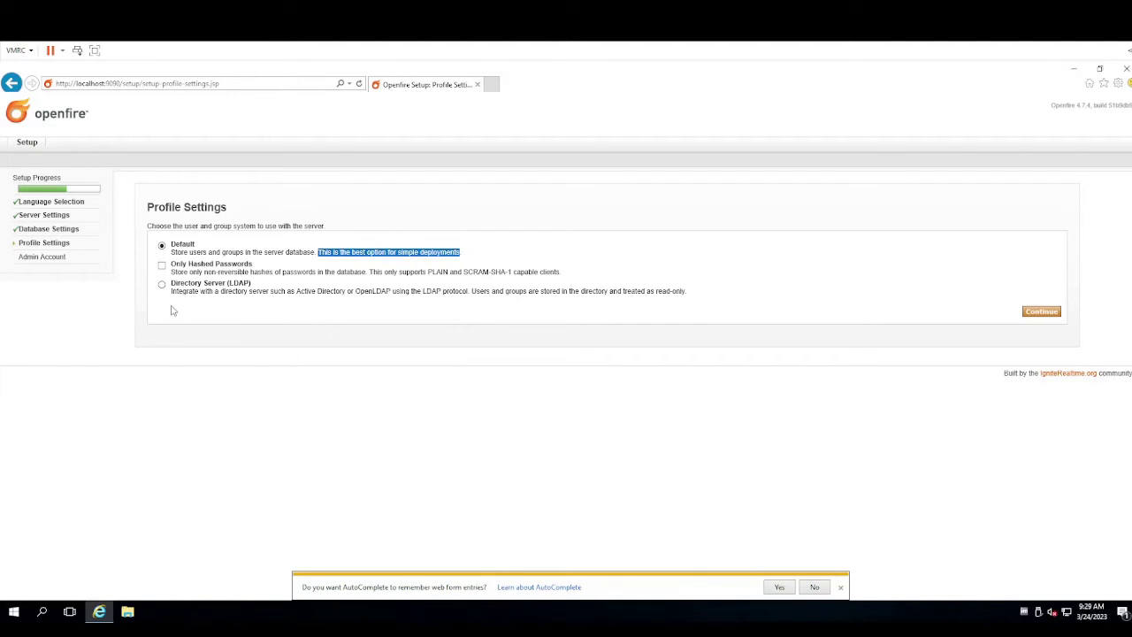
pyautogui.moveTo(170, 291); pyautogui.dragTo(644, 298)
pyautogui.click(629, 314)
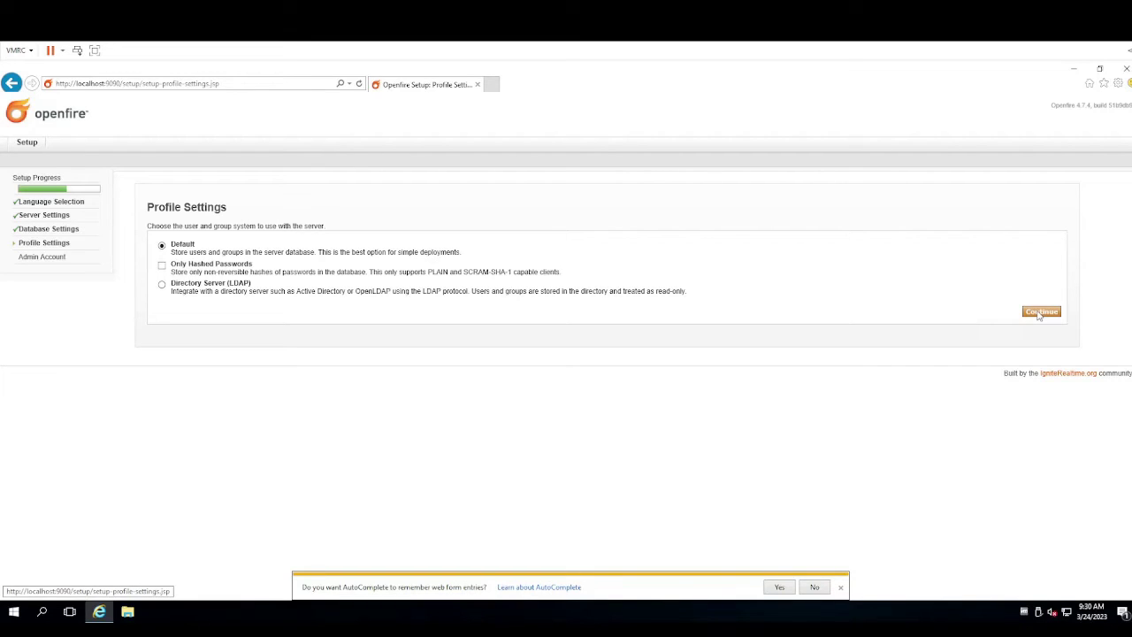
pyautogui.click(1040, 313)
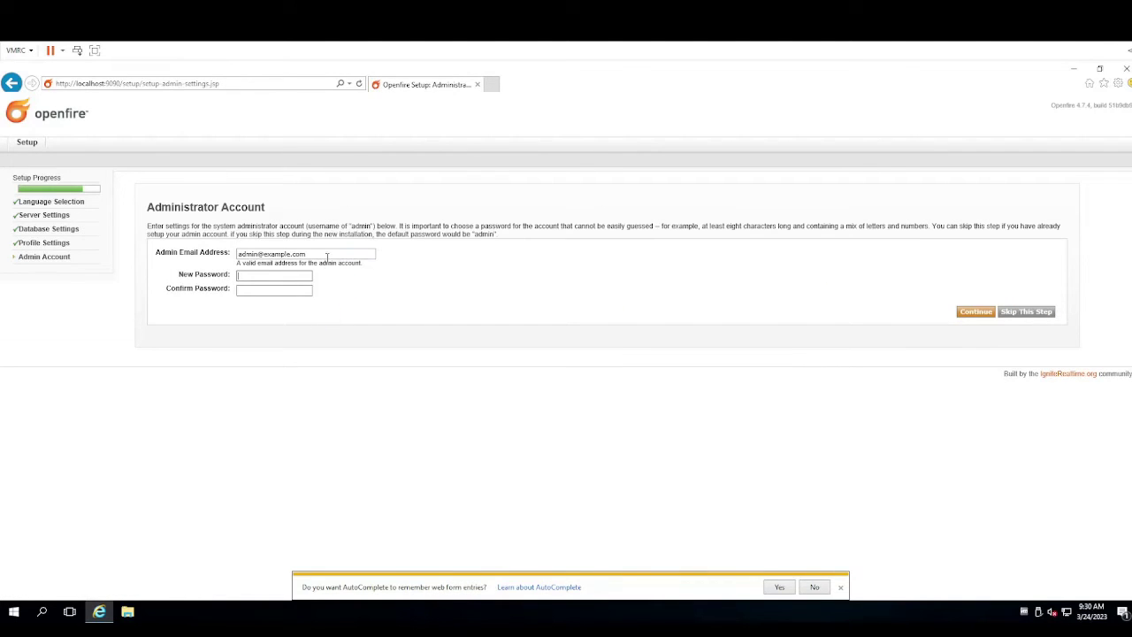
# Set and confirm a new admin account password, then submit the administrator account step
pyautogui.doubleClick(301, 254)
pyautogui.click(271, 279)
pyautogui.moveTo(311, 255); pyautogui.dragTo(213, 263)
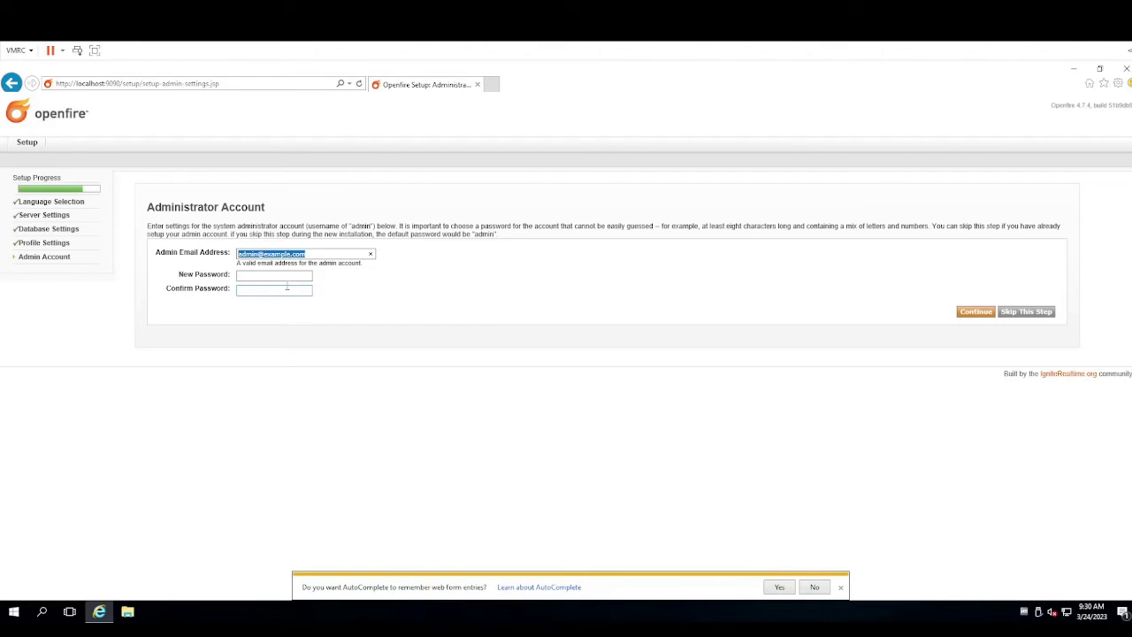
pyautogui.click(284, 276)
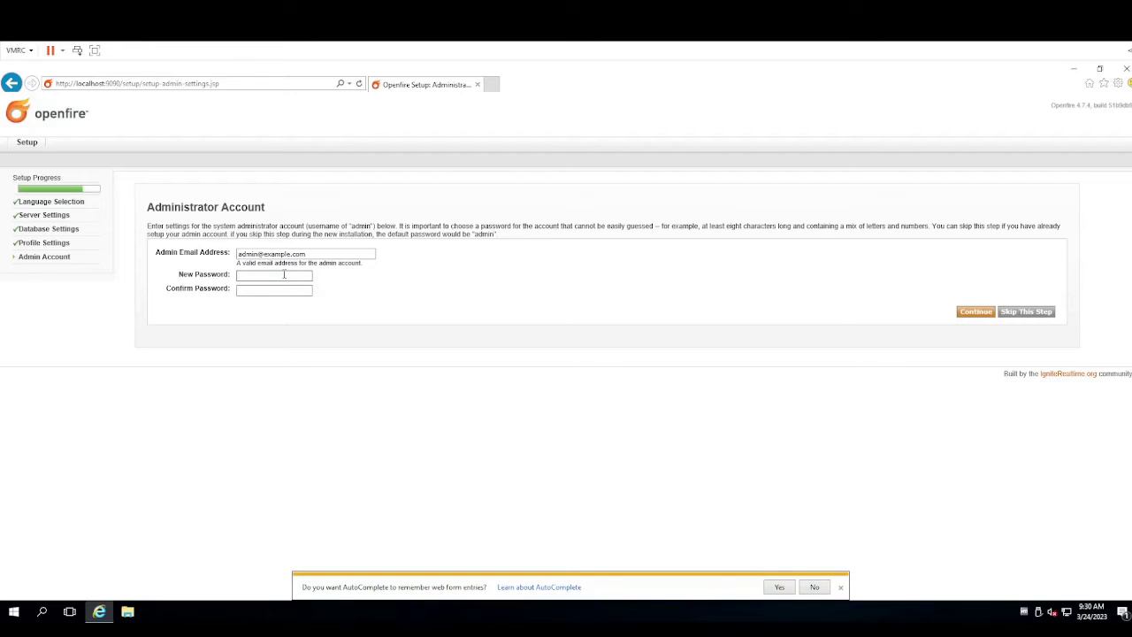
pyautogui.write('admin123456')
pyautogui.press('Tab')
pyautogui.write('admin123456')
pyautogui.click(973, 313)
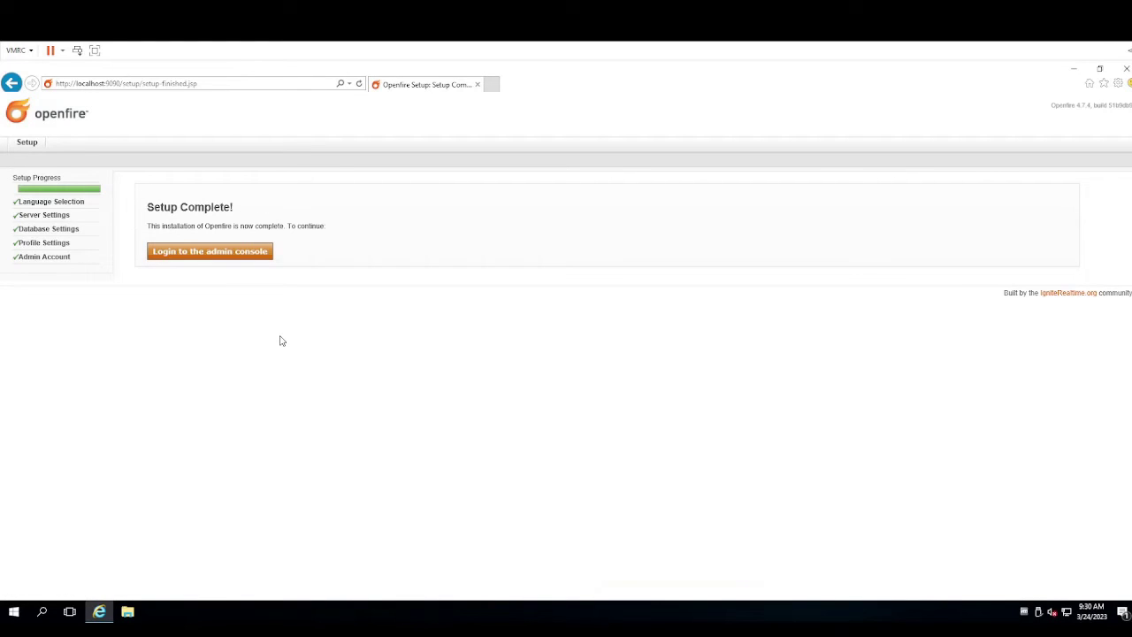
# Log in to the admin console as admin and decline saving the password
pyautogui.click(184, 254)
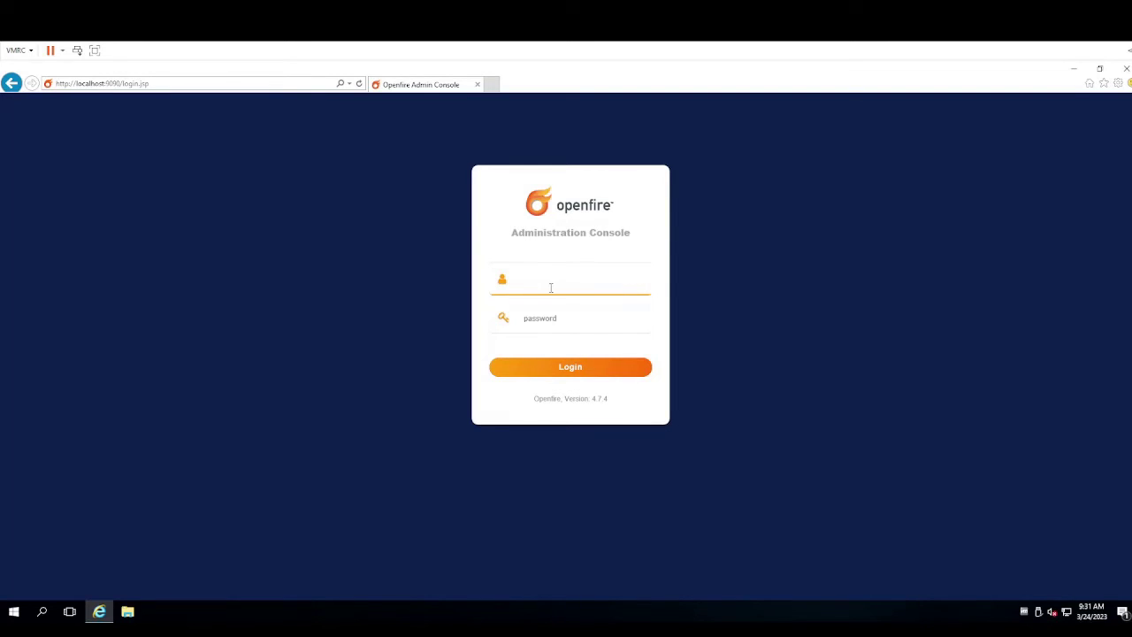
pyautogui.write('dmin')
pyautogui.press('Tab')
pyautogui.write('••••••••••')
pyautogui.press('Return')
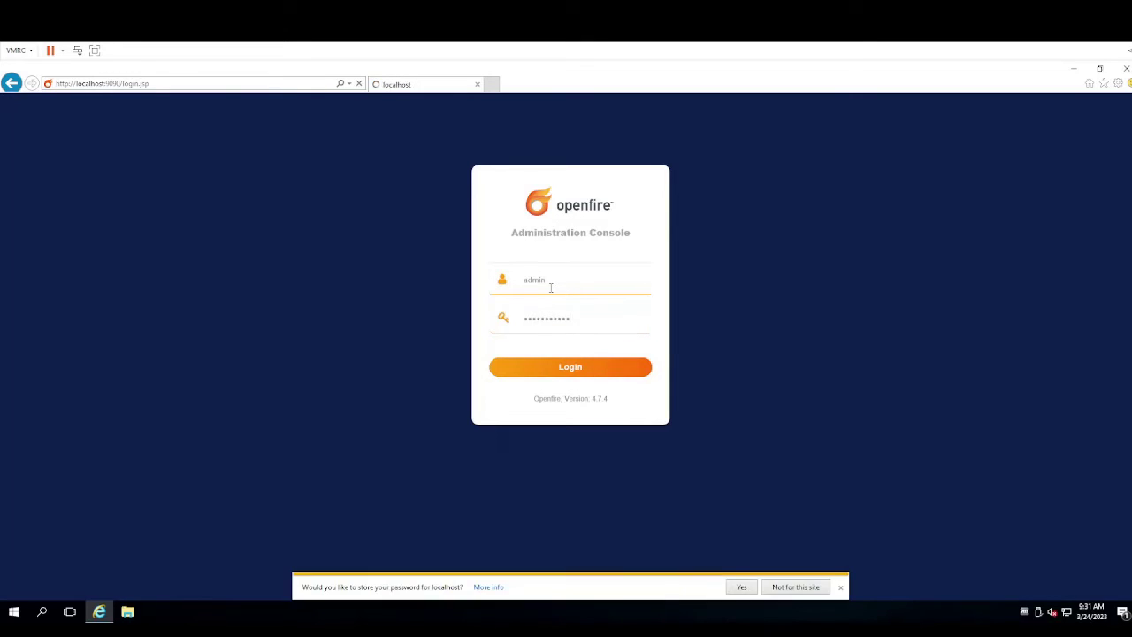
pyautogui.click(784, 588)
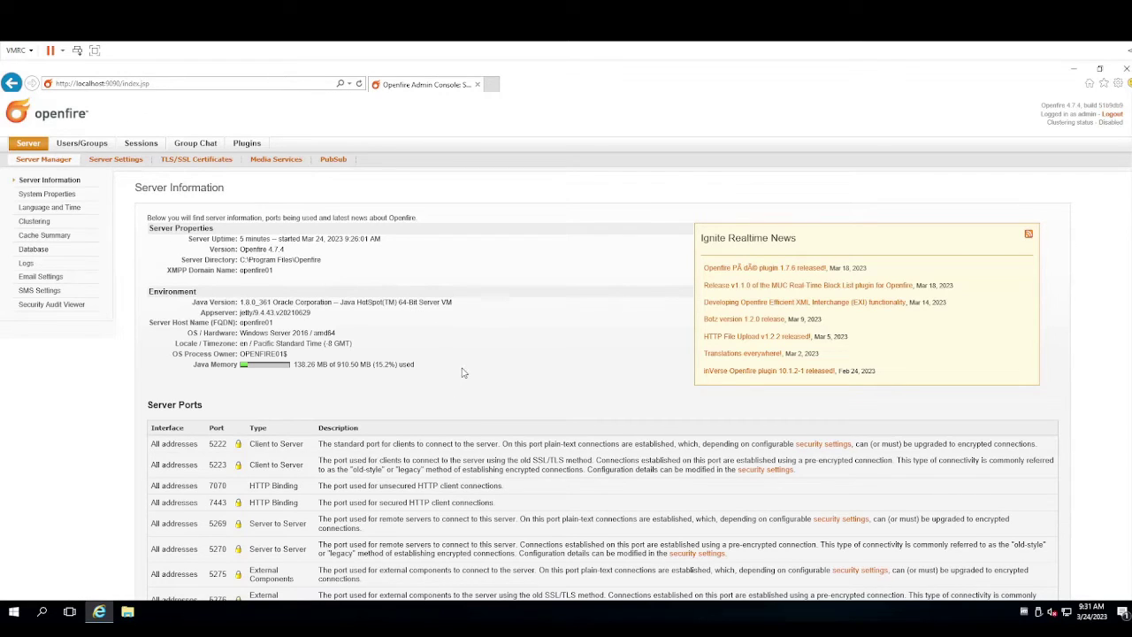
# Review the Server Information ports table, then bring up the 132-entry System Properties list
pyautogui.scroll(-3, 462, 373)
pyautogui.scroll(-1, 238, 310)
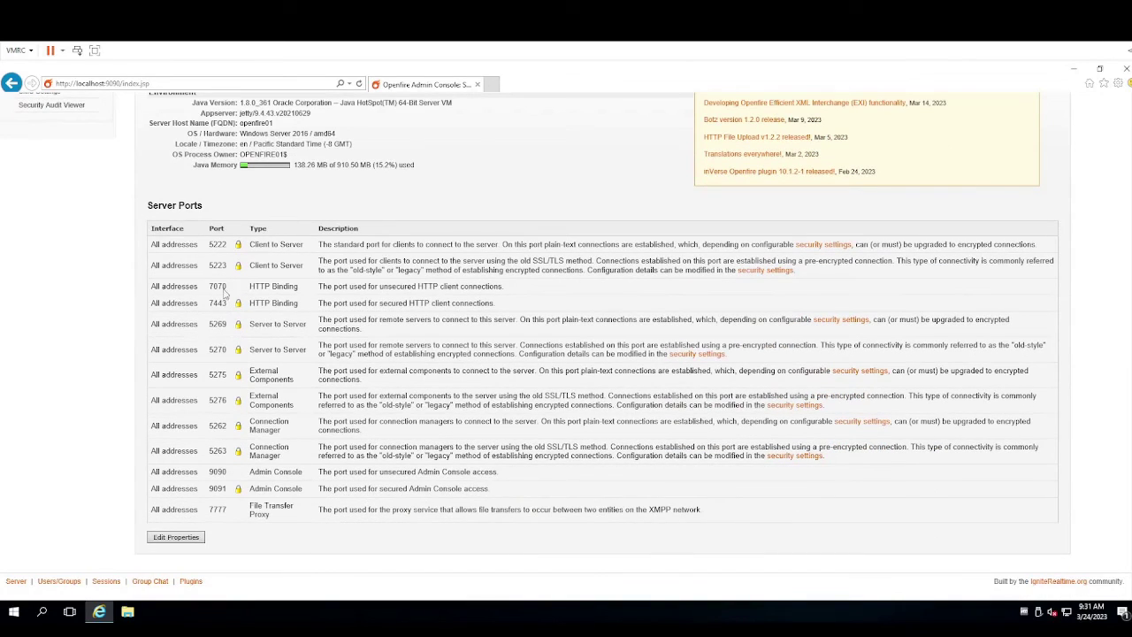
pyautogui.scroll(4, 448, 515)
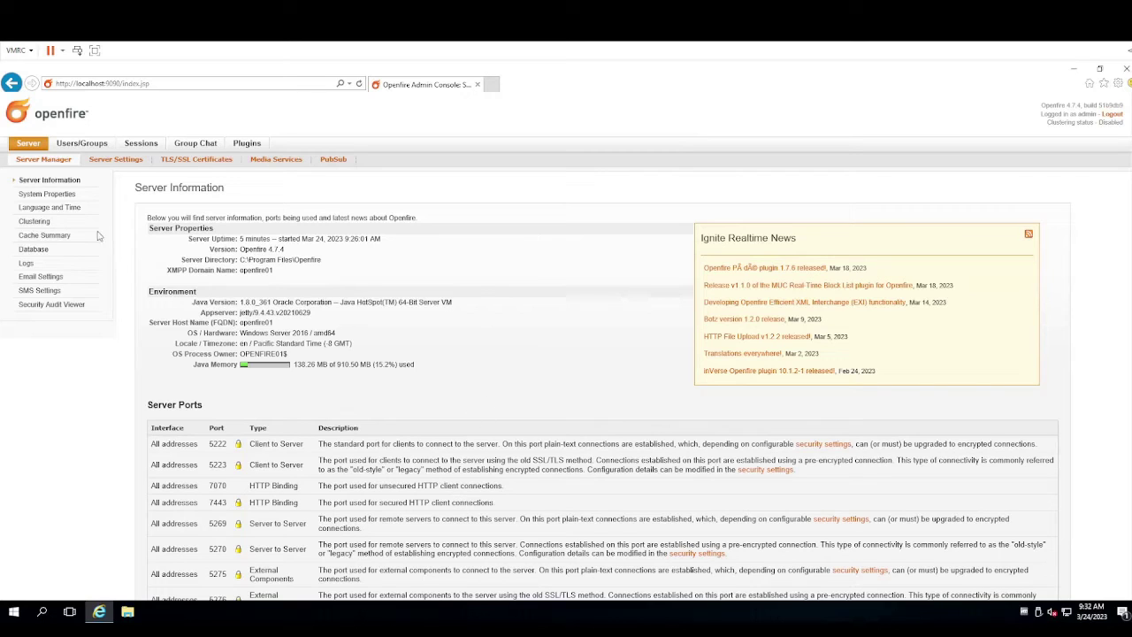
pyautogui.click(59, 198)
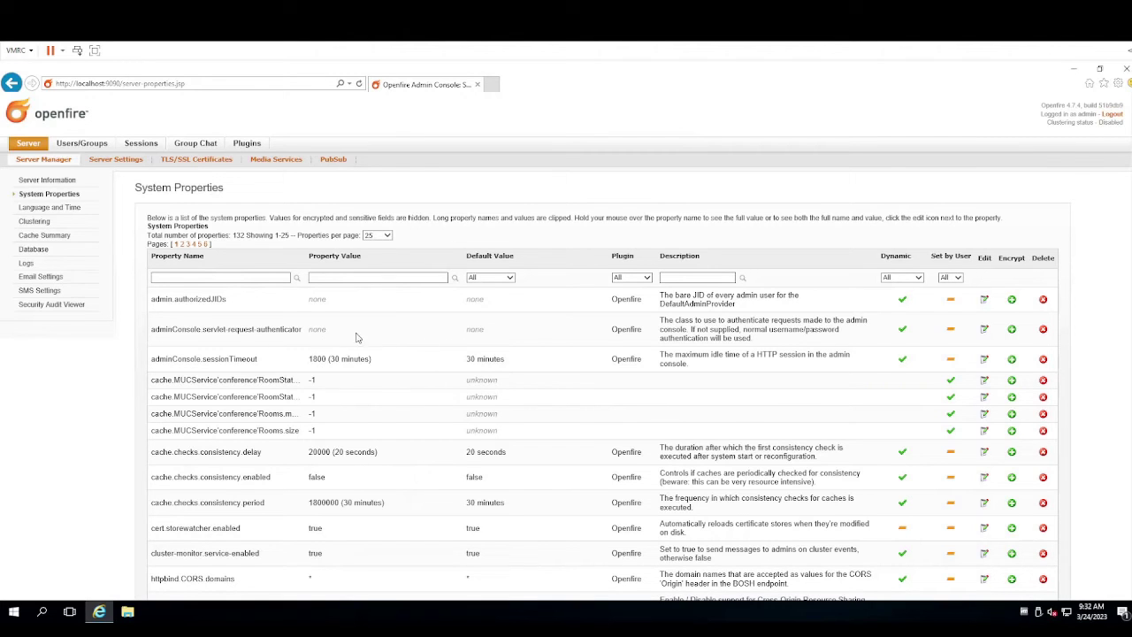
pyautogui.scroll(-3, 306, 389)
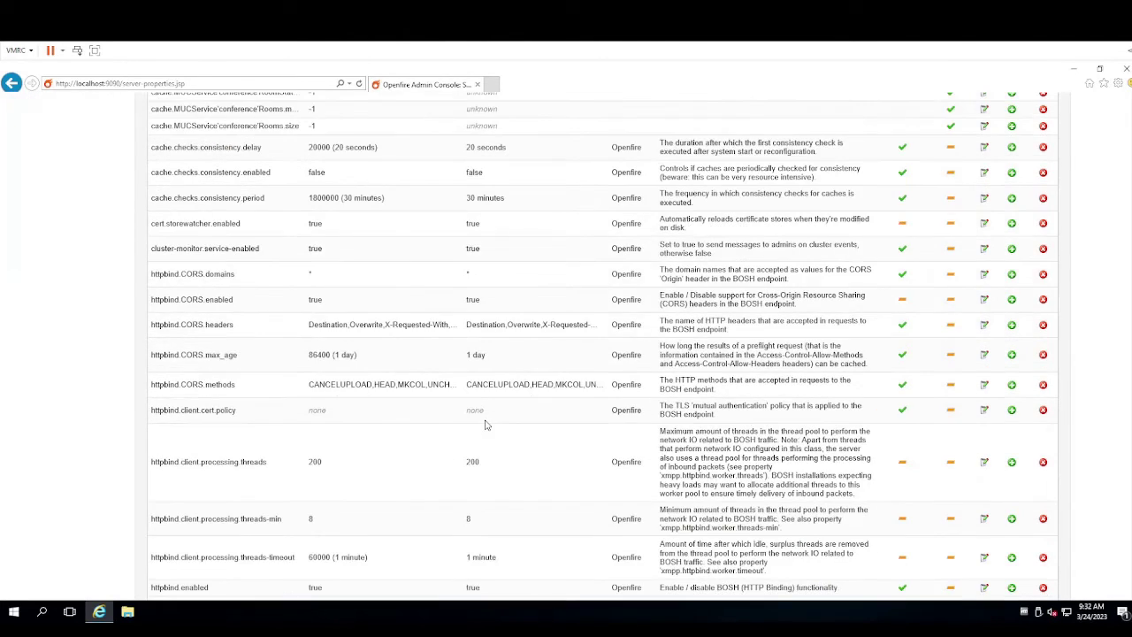
pyautogui.scroll(-2, 489, 419)
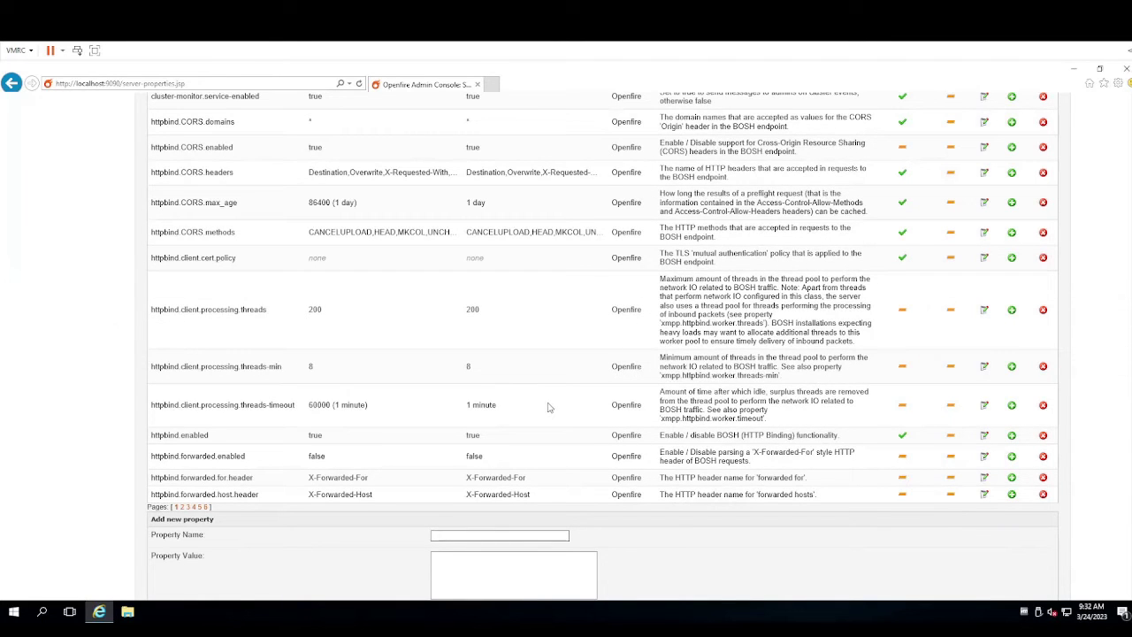
pyautogui.scroll(6, 551, 402)
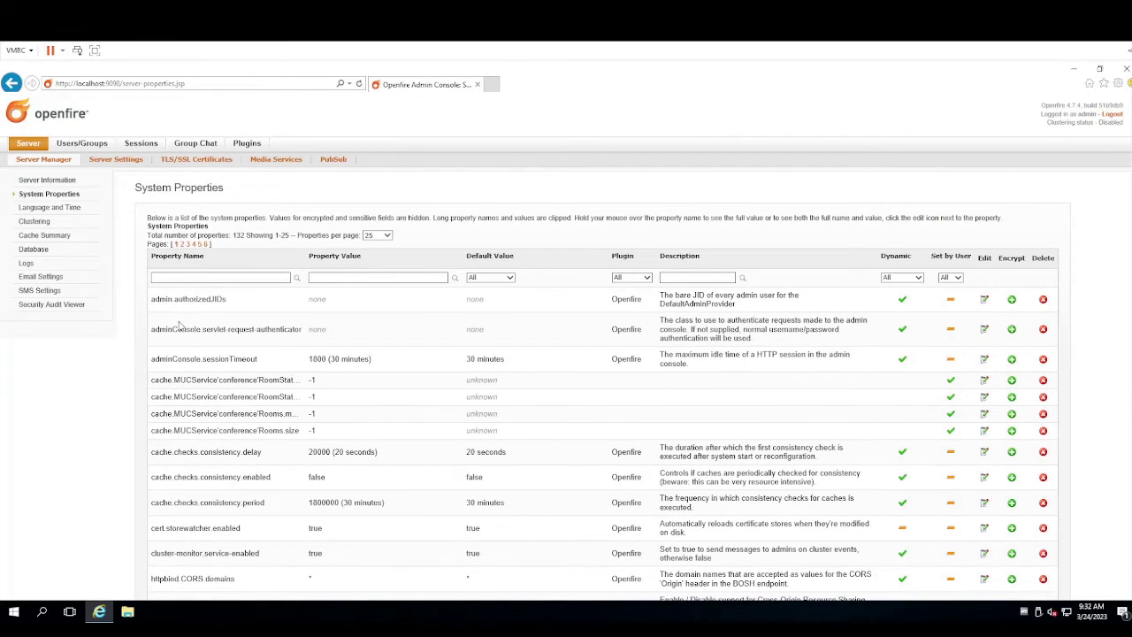
# Browse Language and Time, Clustering, Cache, Database, Logs, Email, SMS and Security Audit pages
pyautogui.click(62, 212)
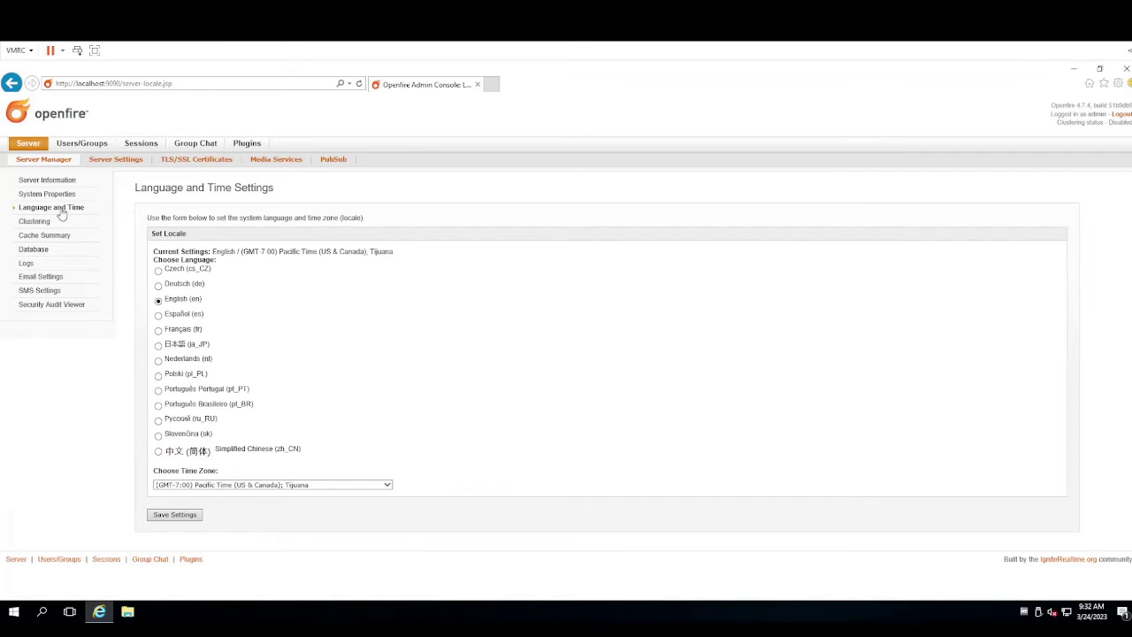
pyautogui.click(37, 223)
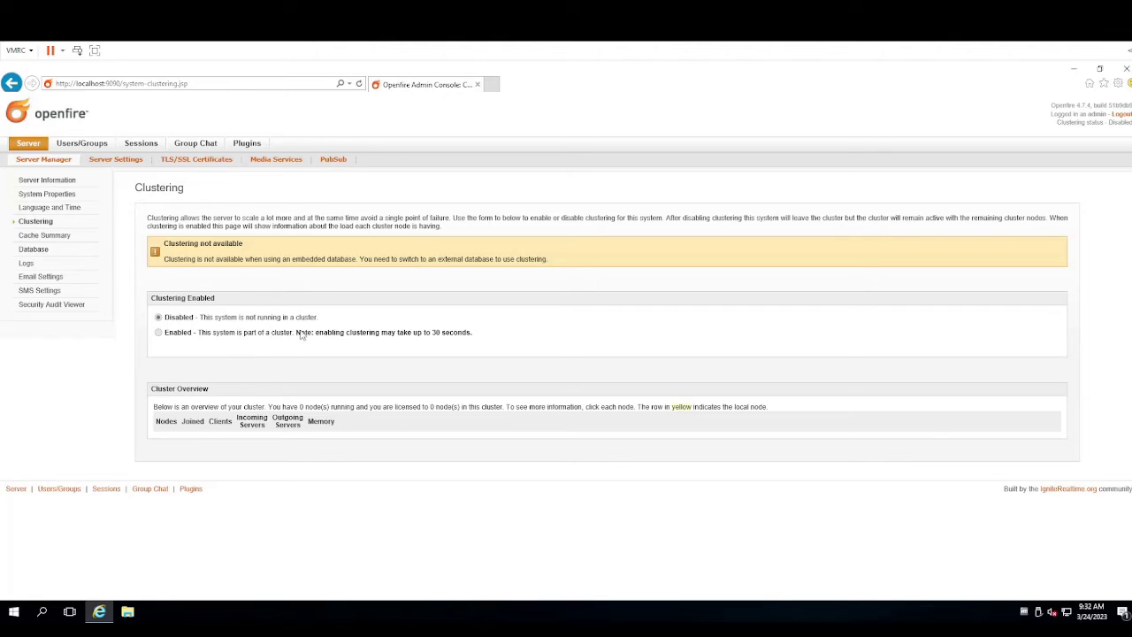
pyautogui.click(50, 237)
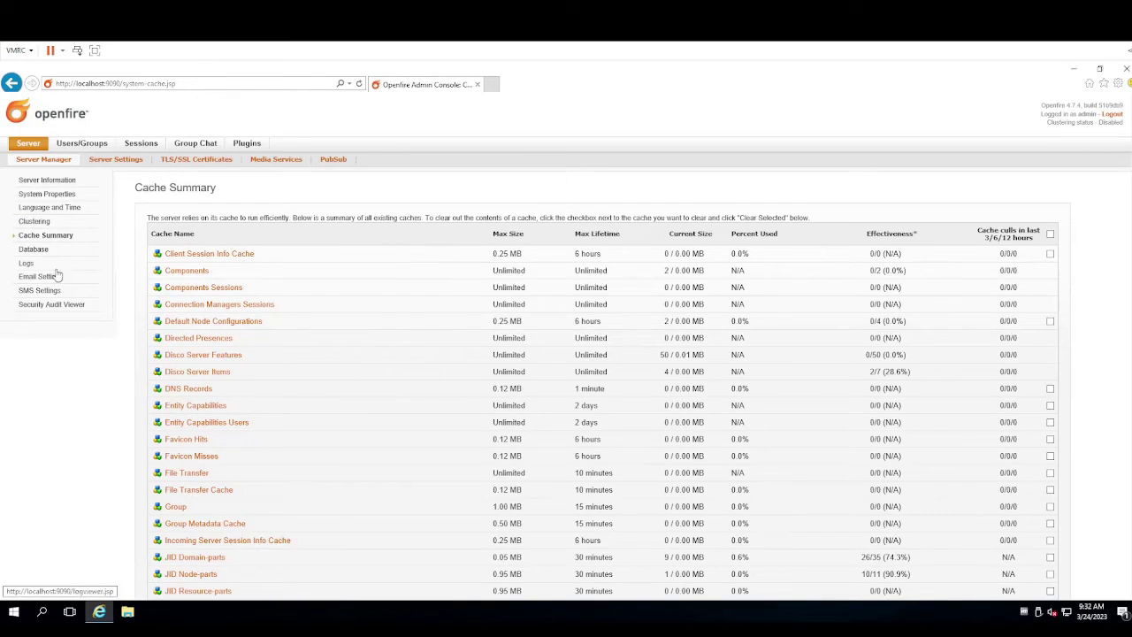
pyautogui.click(35, 251)
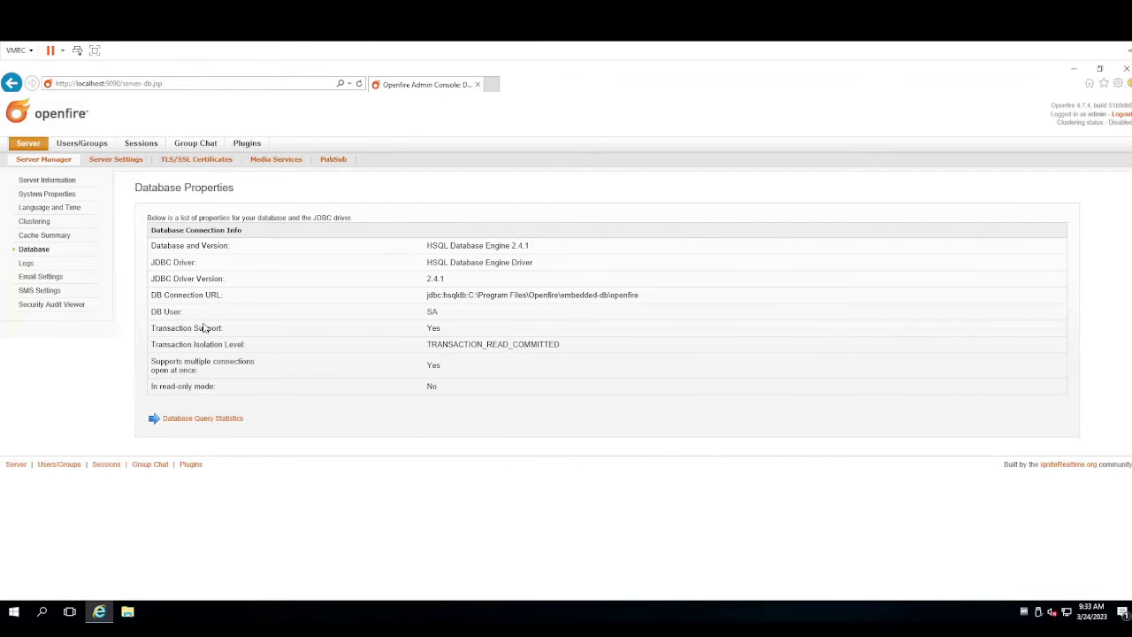
pyautogui.click(25, 263)
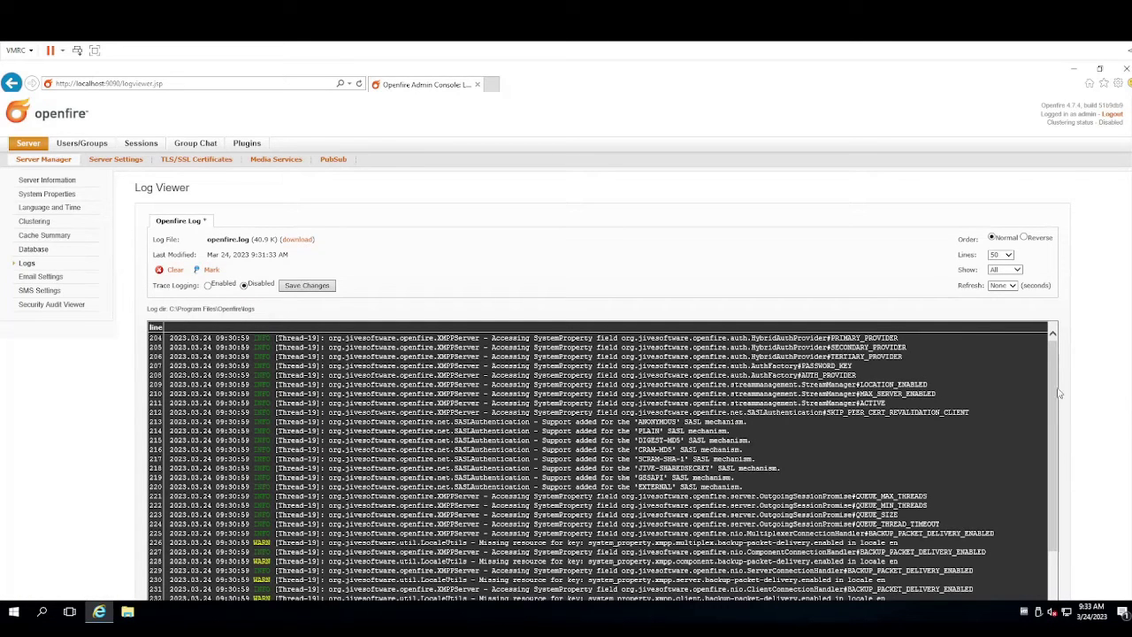
pyautogui.scroll(-1, 1074, 405)
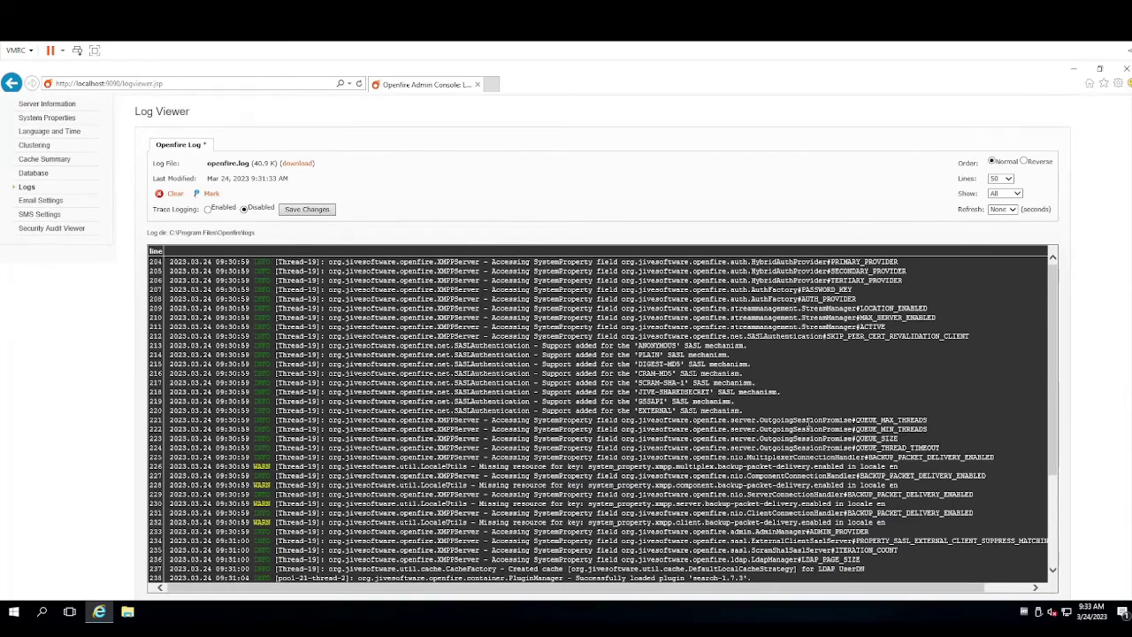
pyautogui.click(53, 200)
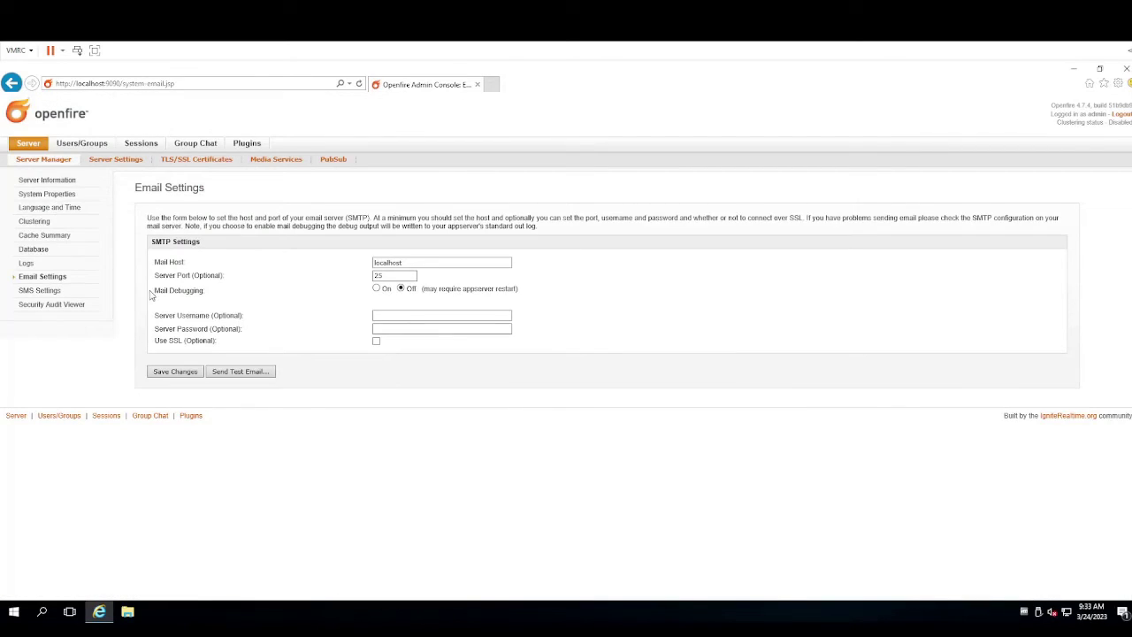
pyautogui.click(46, 291)
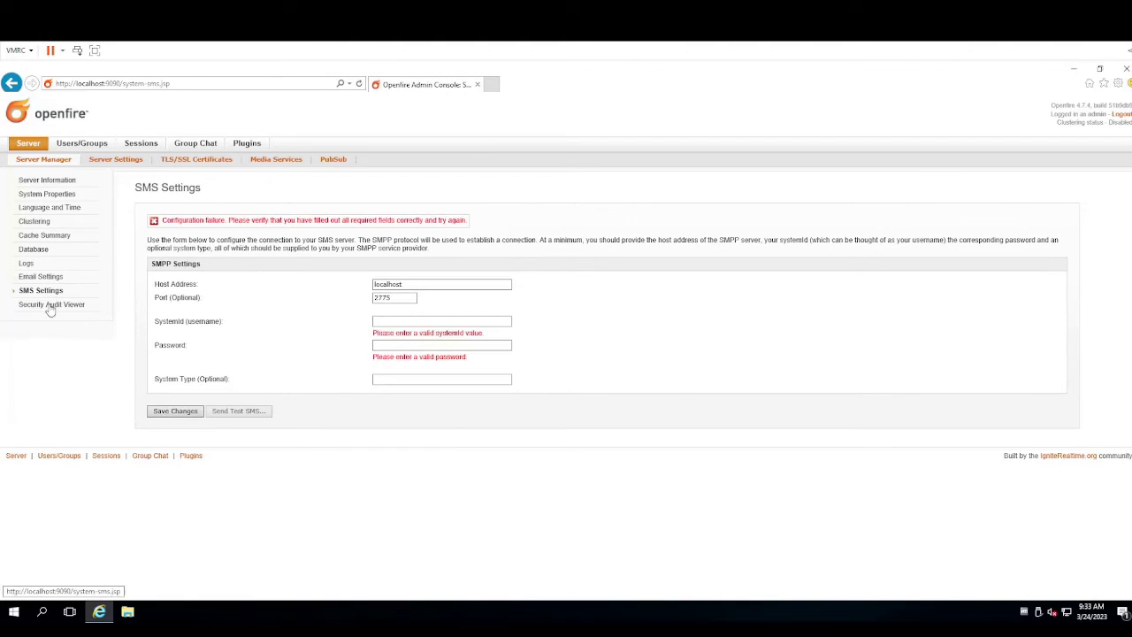
pyautogui.click(47, 306)
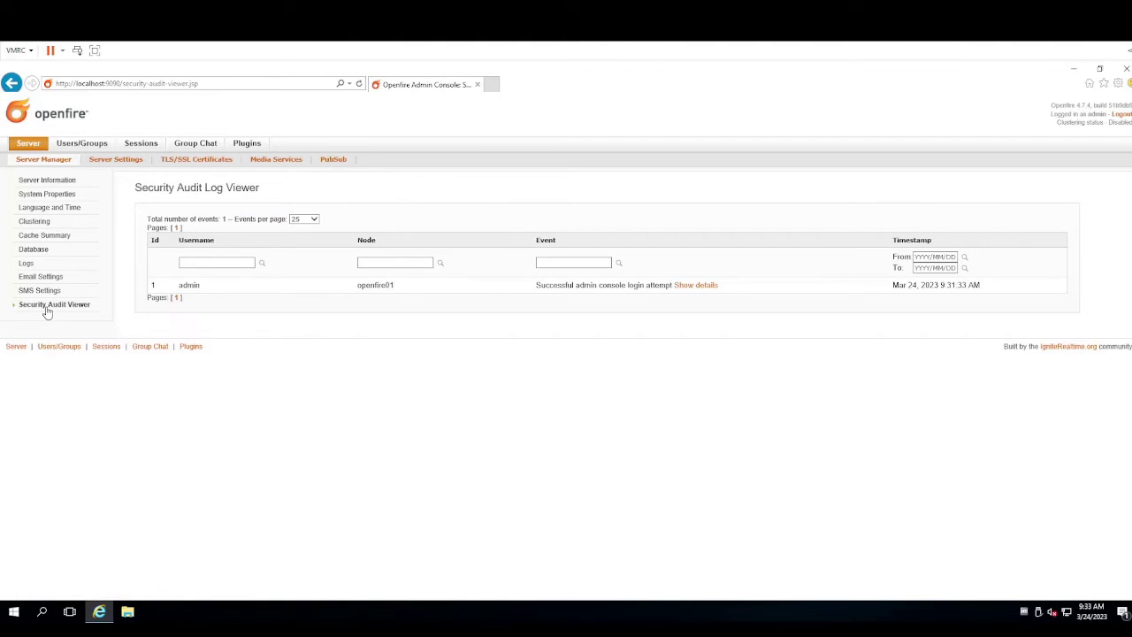
# Browse Profile, Client Connection and Server to Server settings, then return to Server Information
pyautogui.click(111, 164)
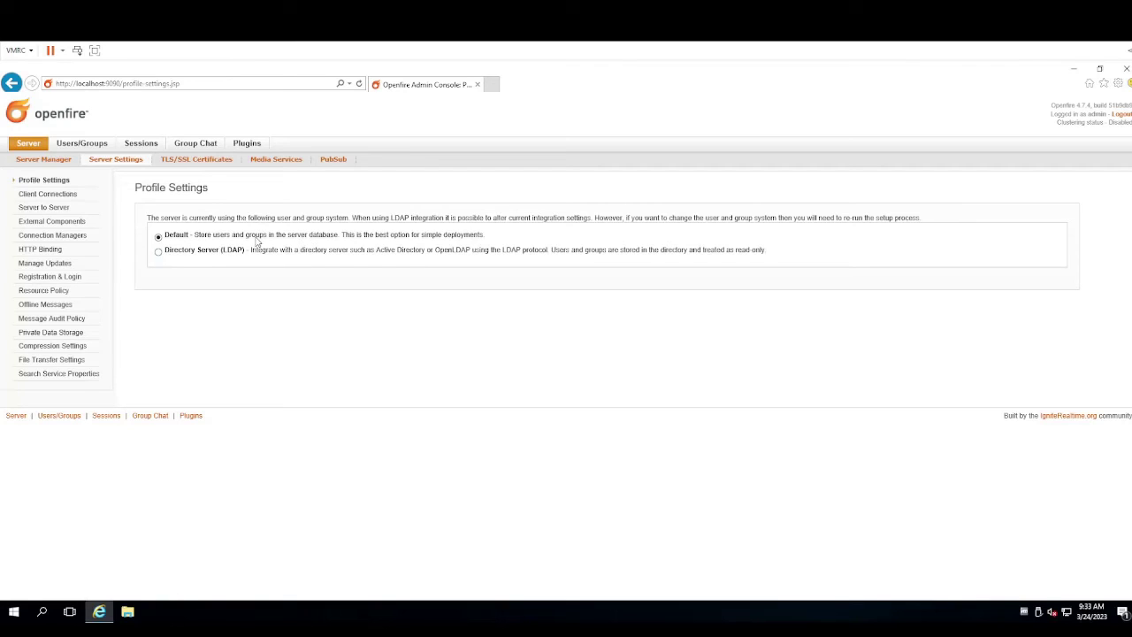
pyautogui.click(69, 196)
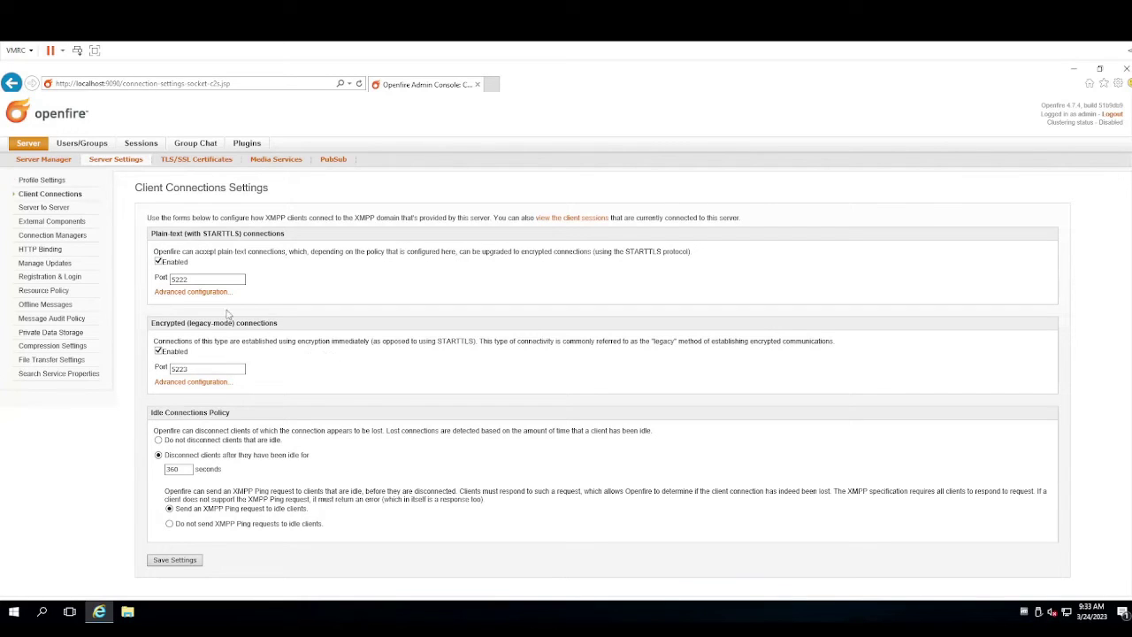
pyautogui.click(57, 209)
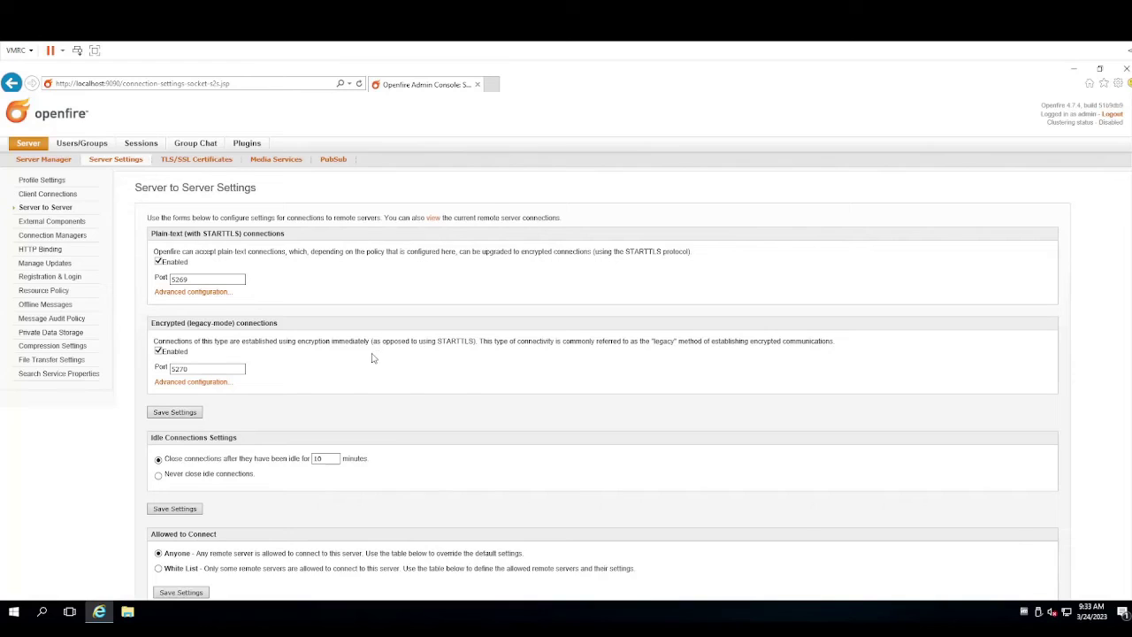
pyautogui.scroll(-1, 372, 358)
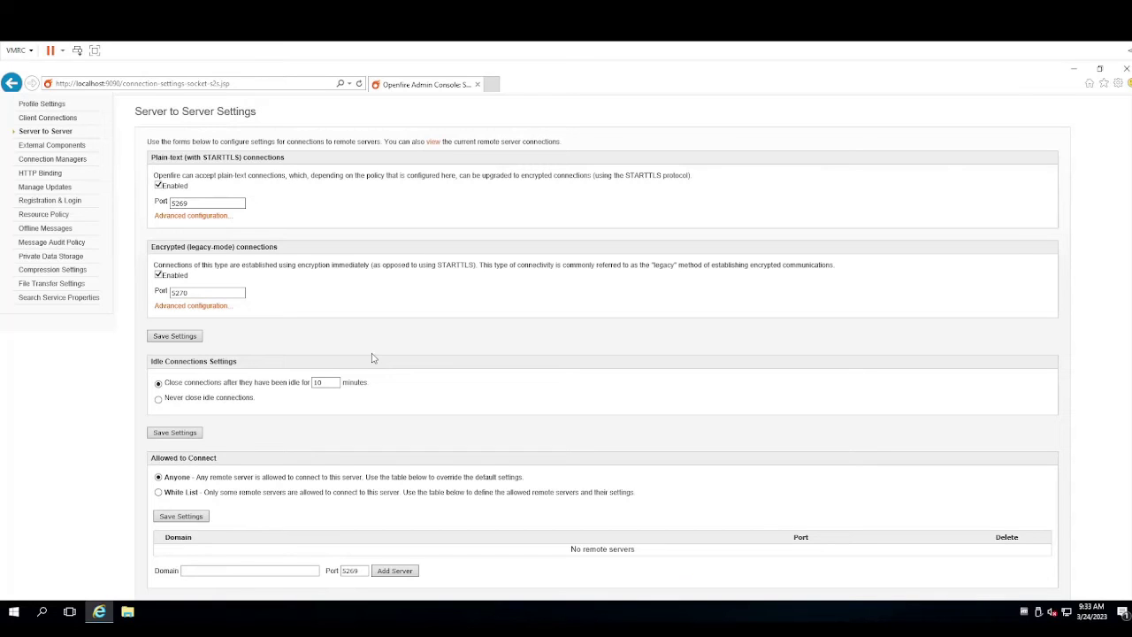
pyautogui.scroll(2, 299, 332)
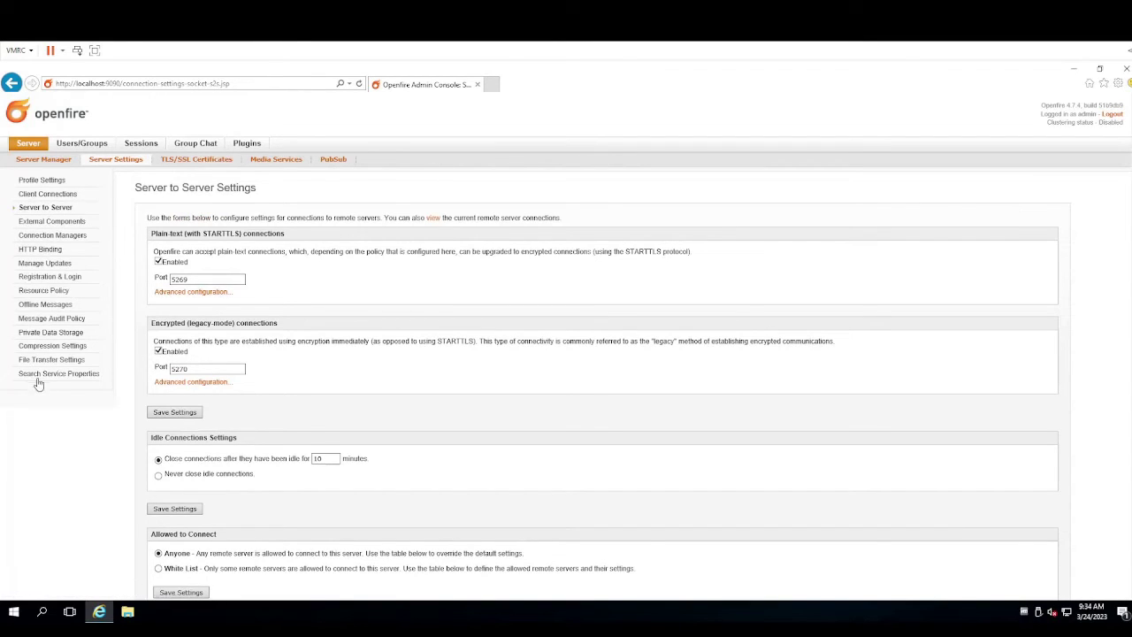
pyautogui.hotkey('alt', 'Left')
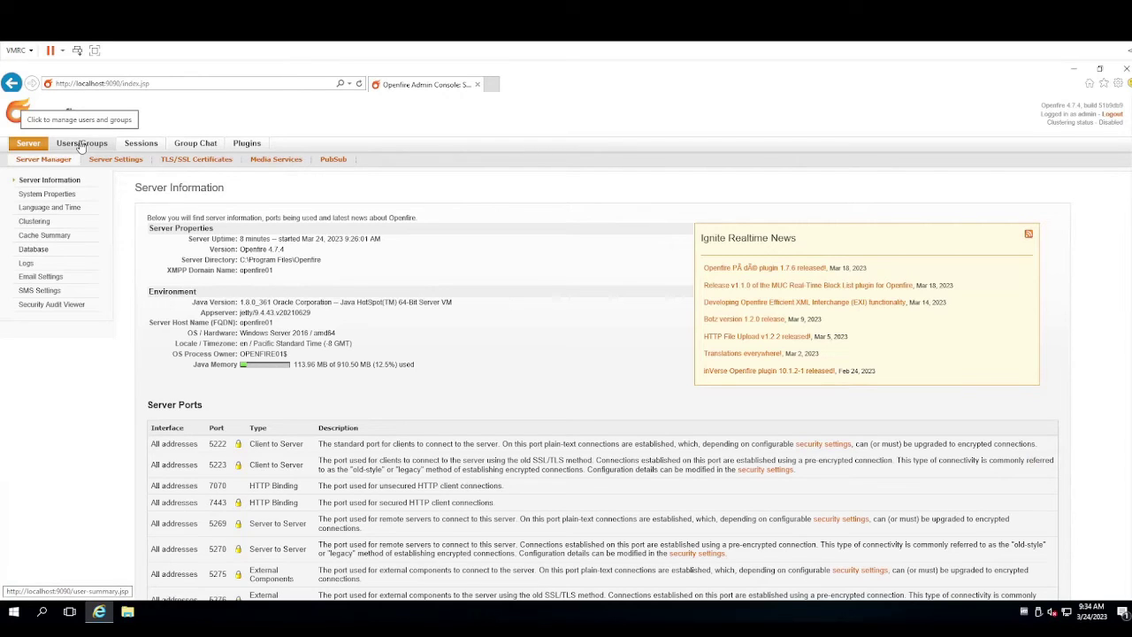
# Browse User Summary, Create New User, User Search and Advanced User Search with more options
pyautogui.click(81, 144)
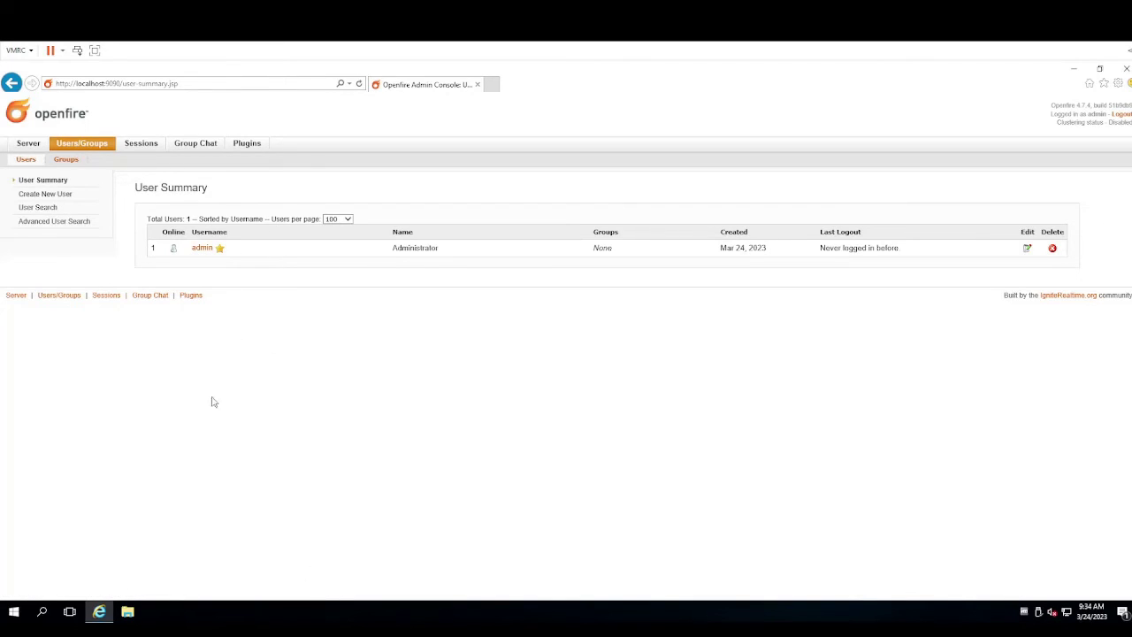
pyautogui.click(44, 196)
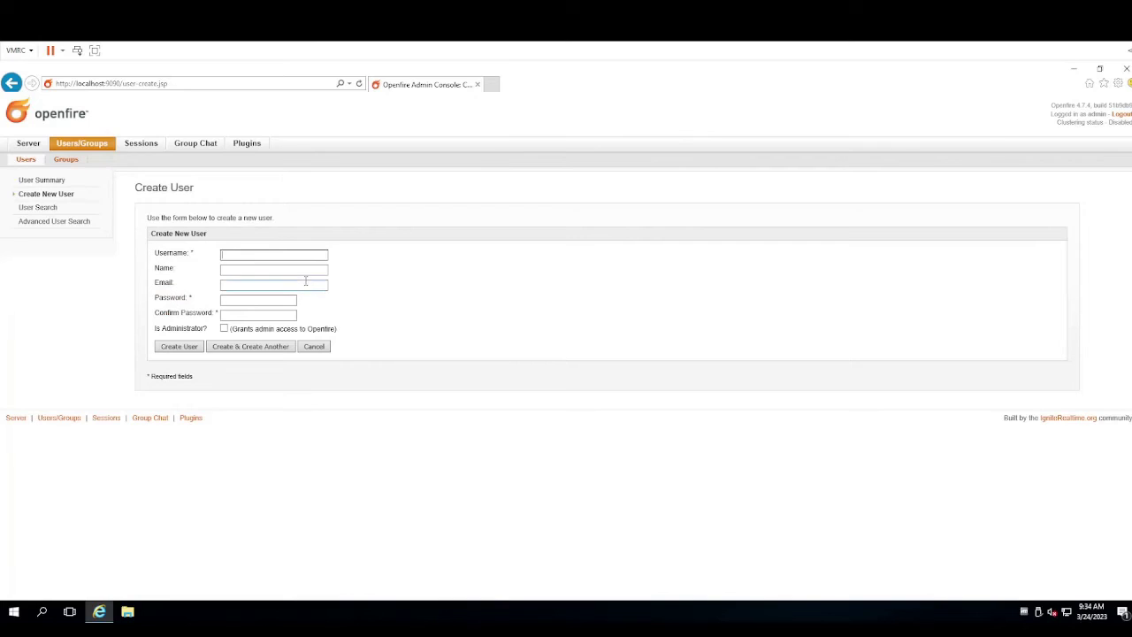
pyautogui.click(249, 254)
pyautogui.click(49, 209)
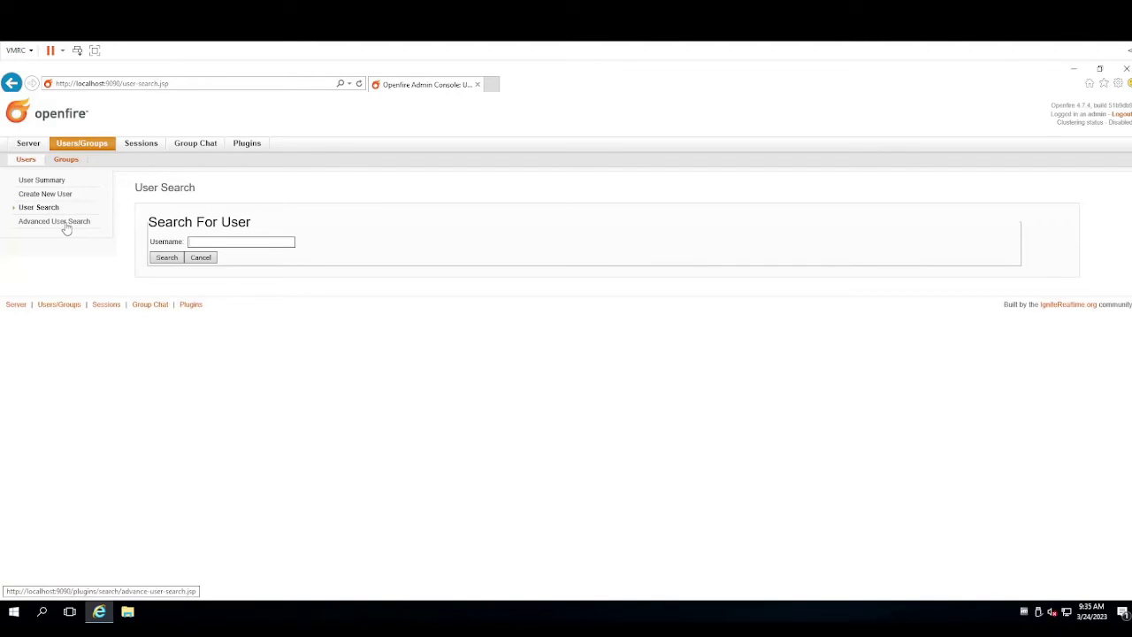
pyautogui.click(64, 223)
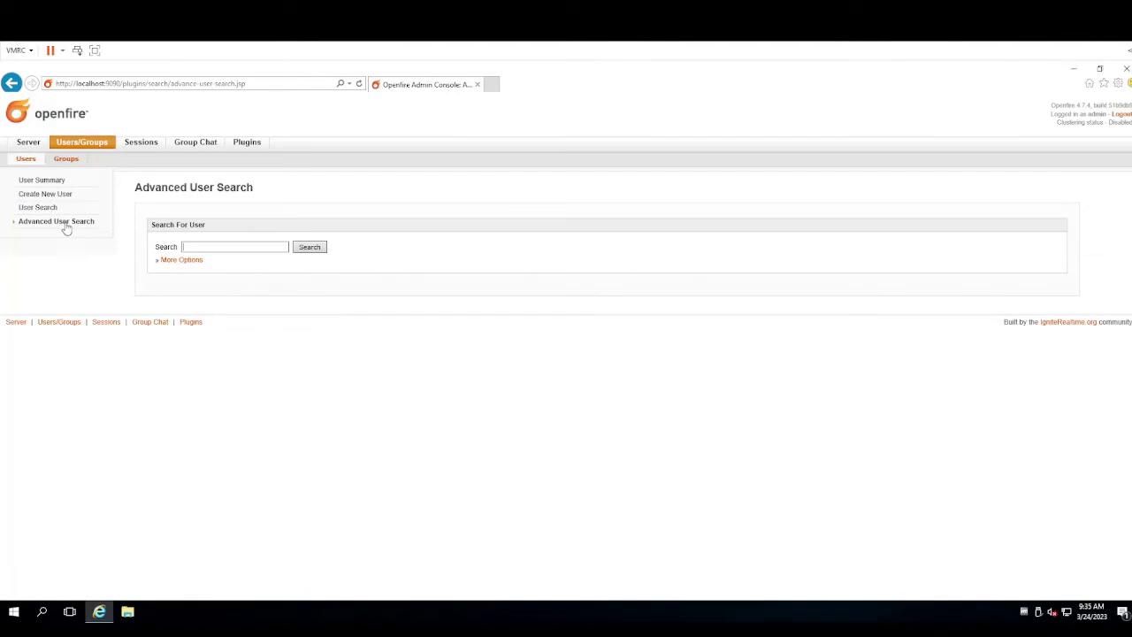
pyautogui.click(168, 261)
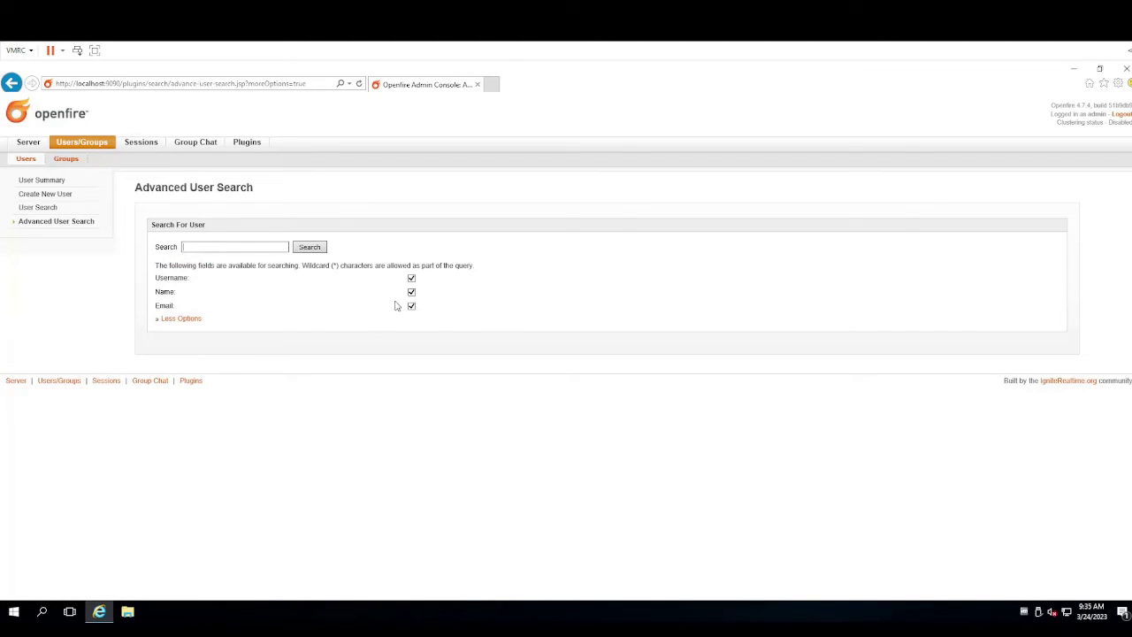
# View the Groups list and Create New Group form, then Client Sessions showing none active
pyautogui.click(44, 180)
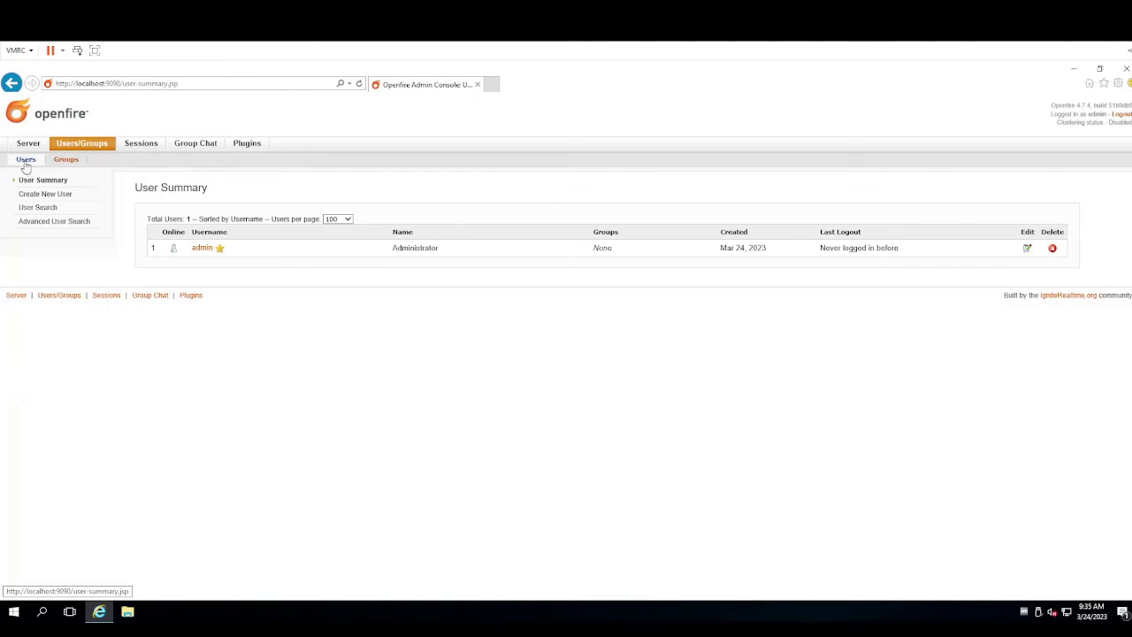
pyautogui.click(65, 159)
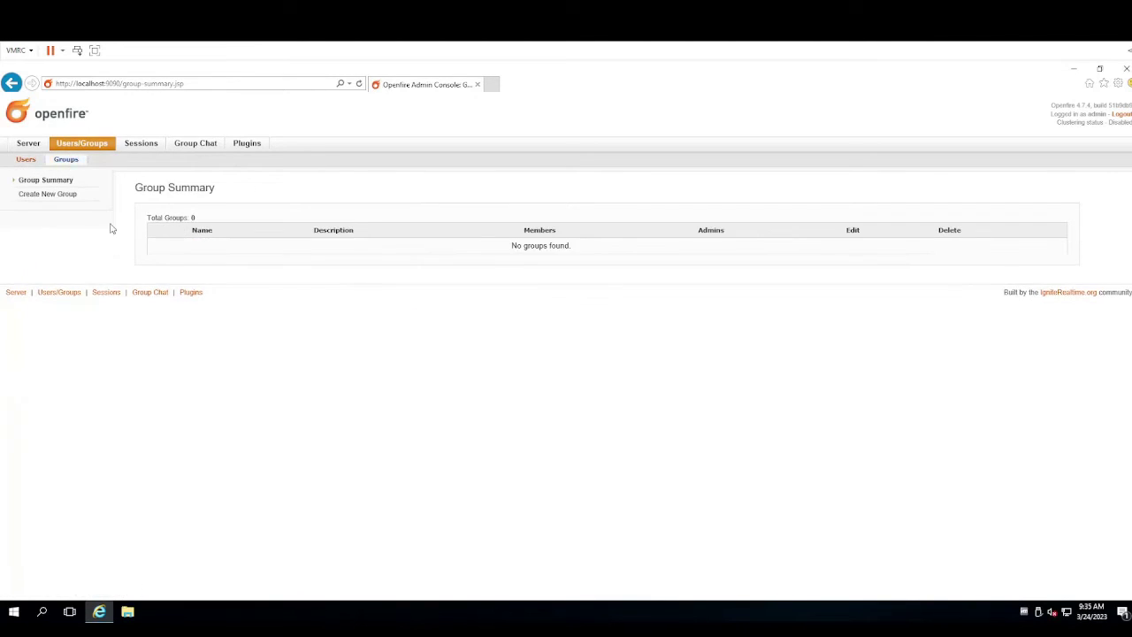
pyautogui.click(58, 196)
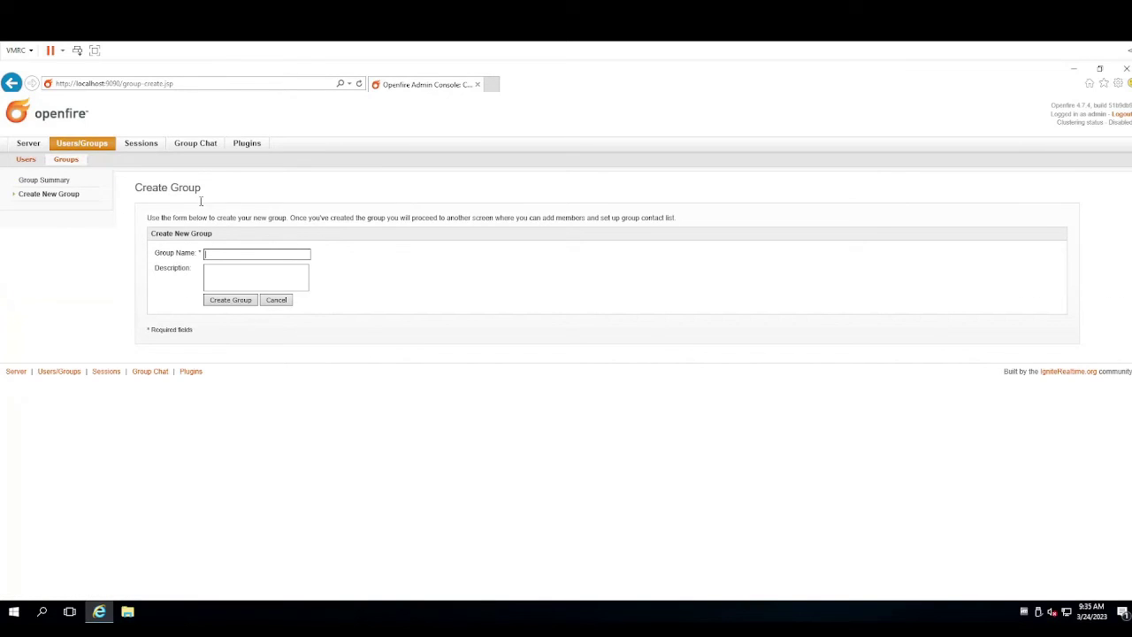
pyautogui.click(147, 147)
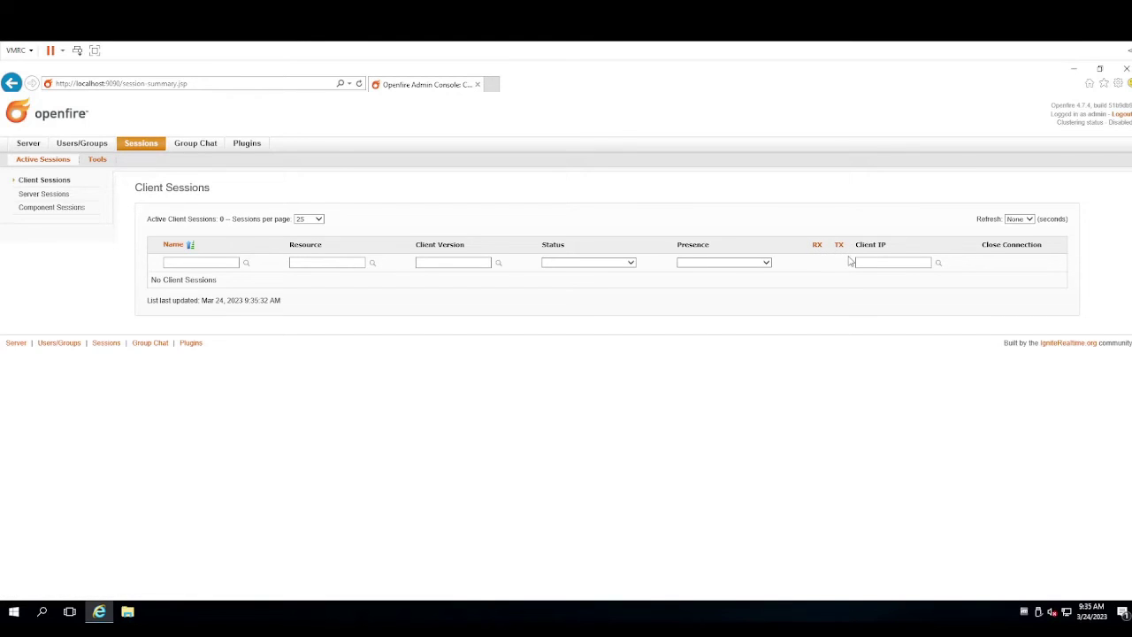
# Check Server Sessions and view the empty Room Summary for conference.openfire01
pyautogui.click(53, 196)
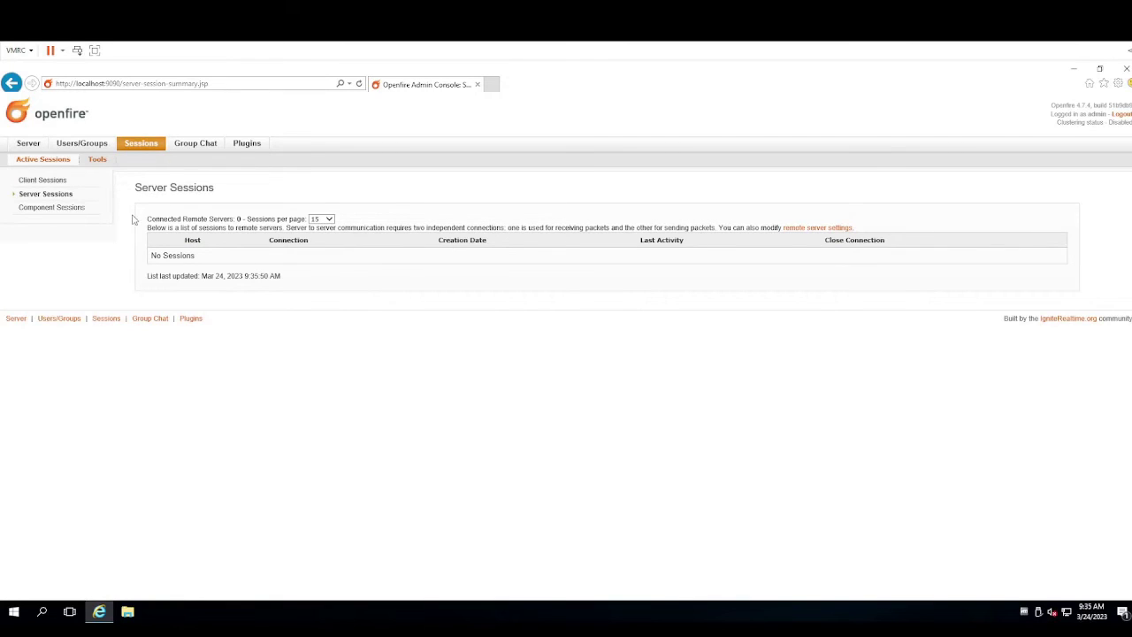
pyautogui.click(190, 146)
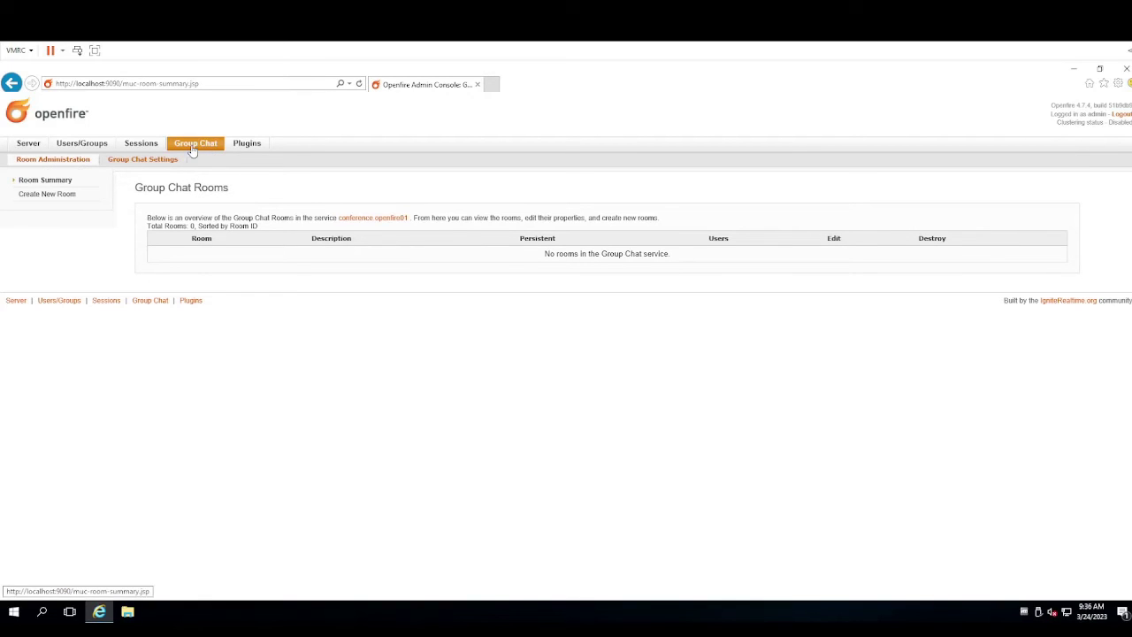
# Start a new chat room with Room ID Test, name Test, description 'Room used for testing'
pyautogui.click(64, 199)
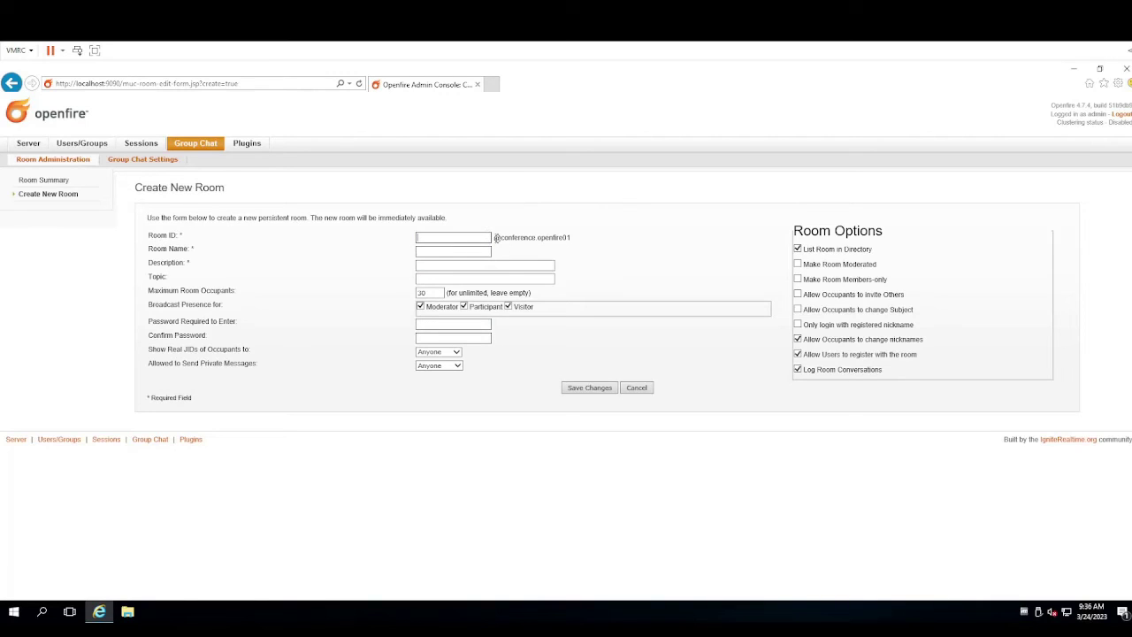
pyautogui.moveTo(497, 238); pyautogui.dragTo(573, 238)
pyautogui.click(457, 237)
pyautogui.click(470, 252)
pyautogui.click(446, 265)
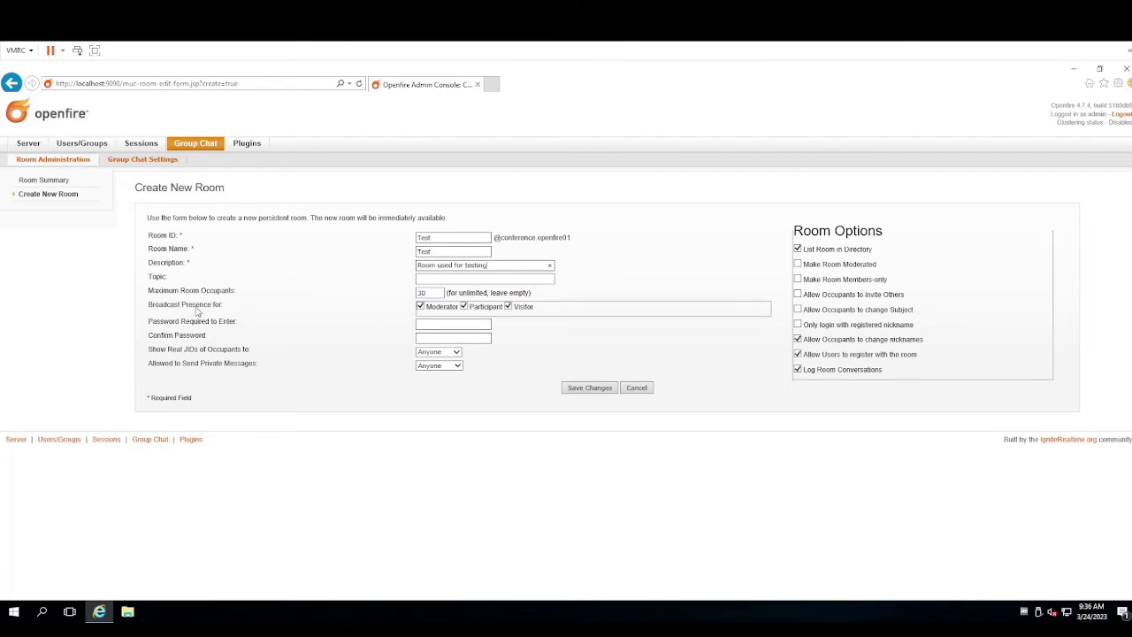
# Keep Anyone for showing real JIDs and other defaults, and save the room
pyautogui.moveTo(151, 303); pyautogui.dragTo(223, 307)
pyautogui.click(461, 324)
pyautogui.click(436, 353)
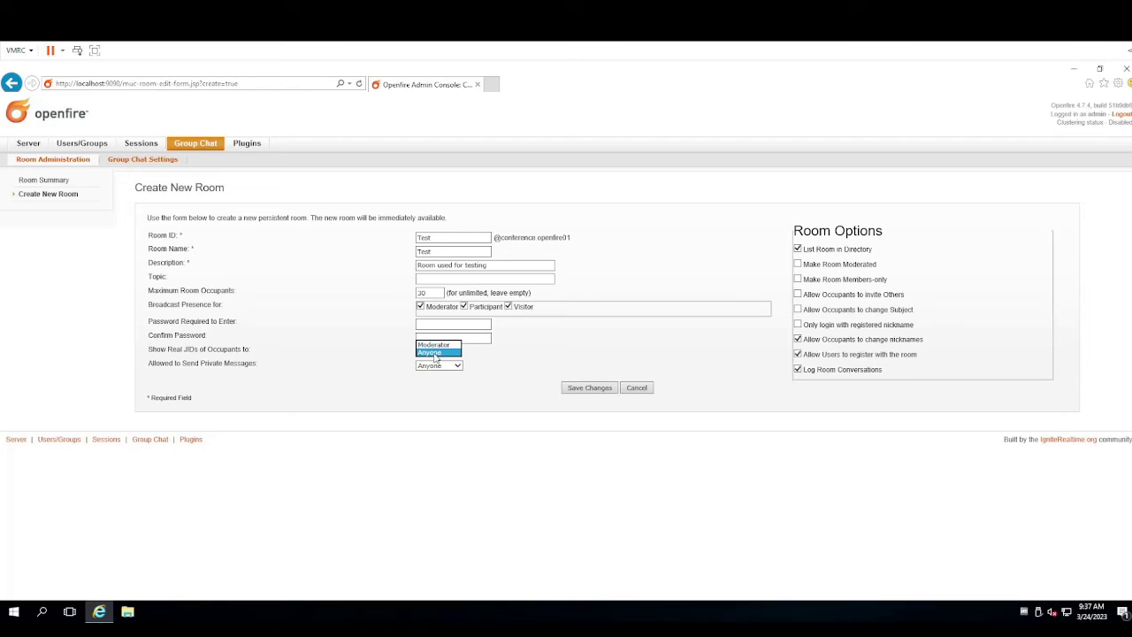
pyautogui.click(363, 366)
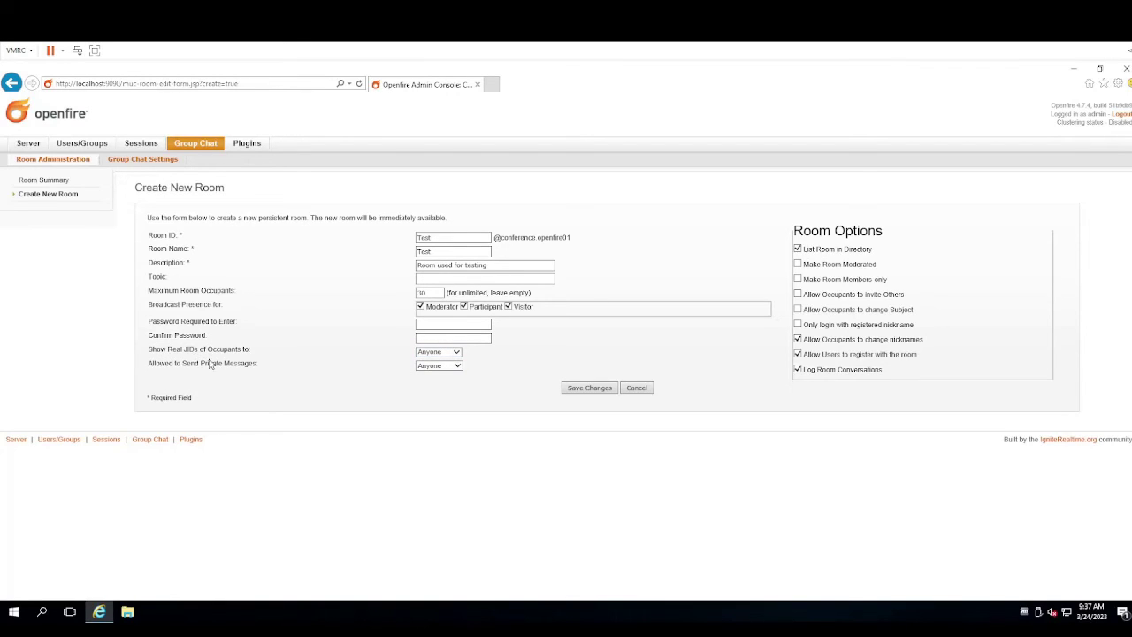
pyautogui.press('Tab')
pyautogui.click(595, 389)
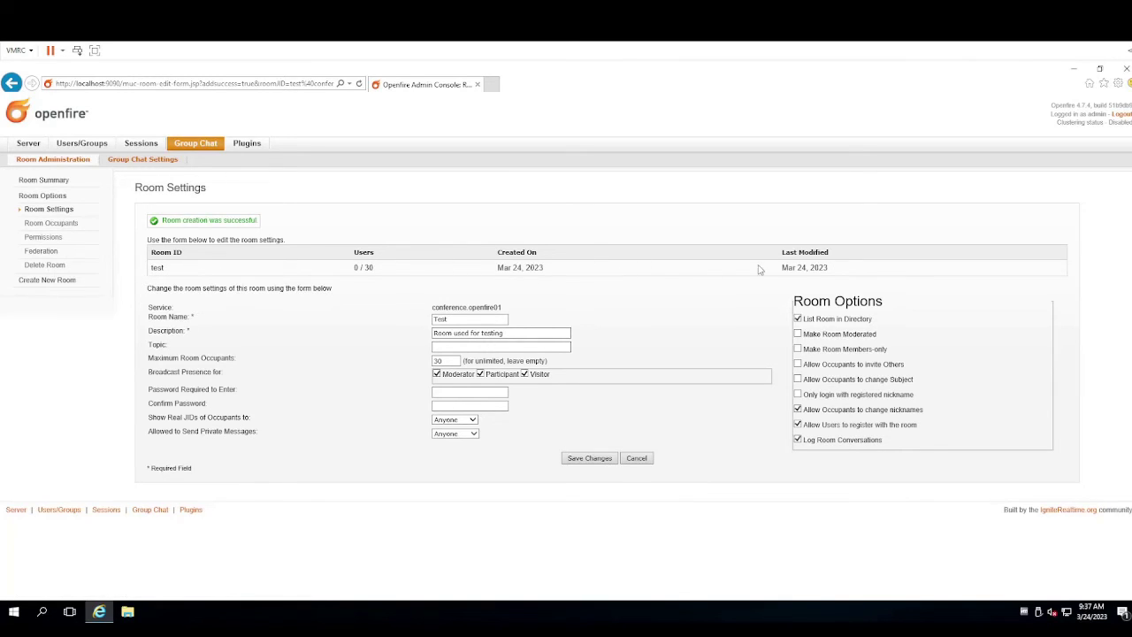
# Open the Test room's occupant list, showing 0 of 30 users
pyautogui.click(60, 228)
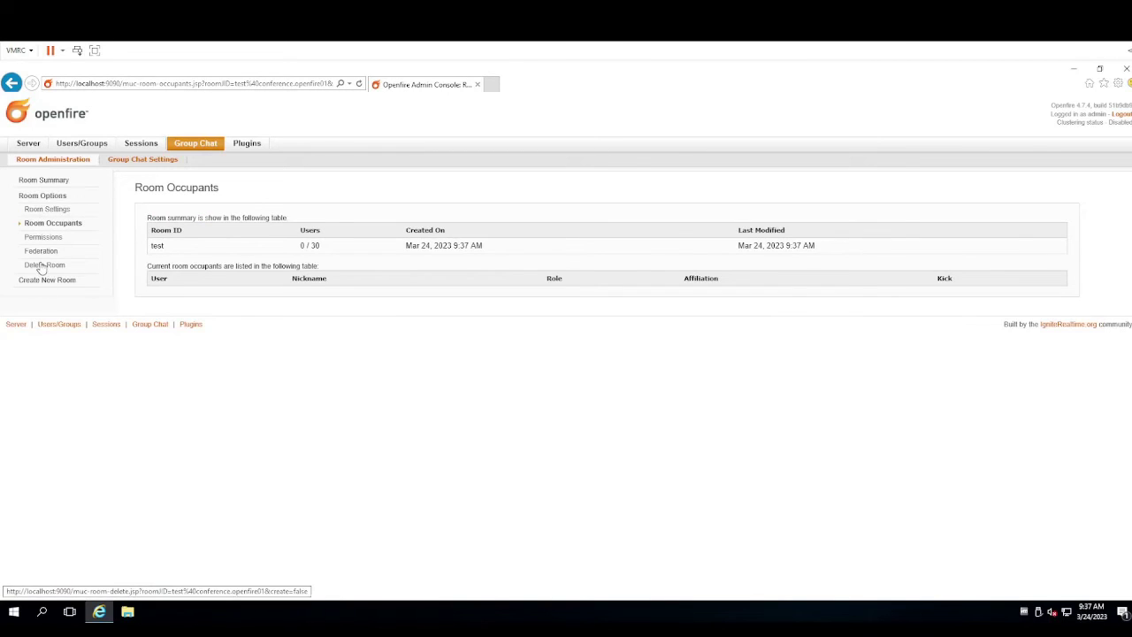
# View the Test room's Permissions, Federation and Delete Room pages
pyautogui.click(40, 237)
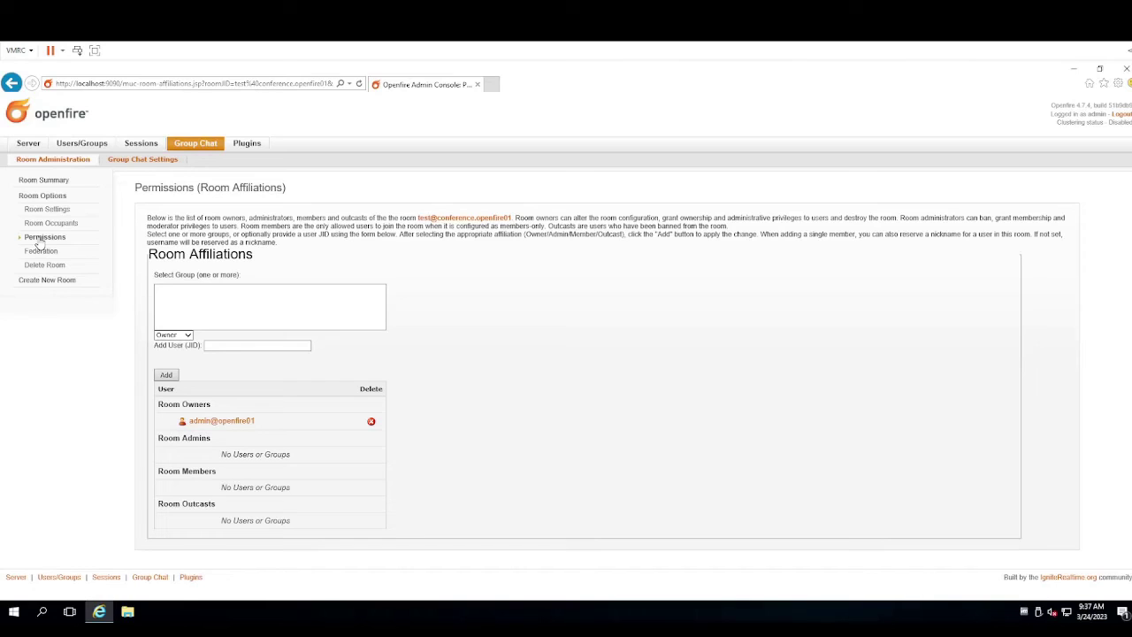
pyautogui.click(42, 251)
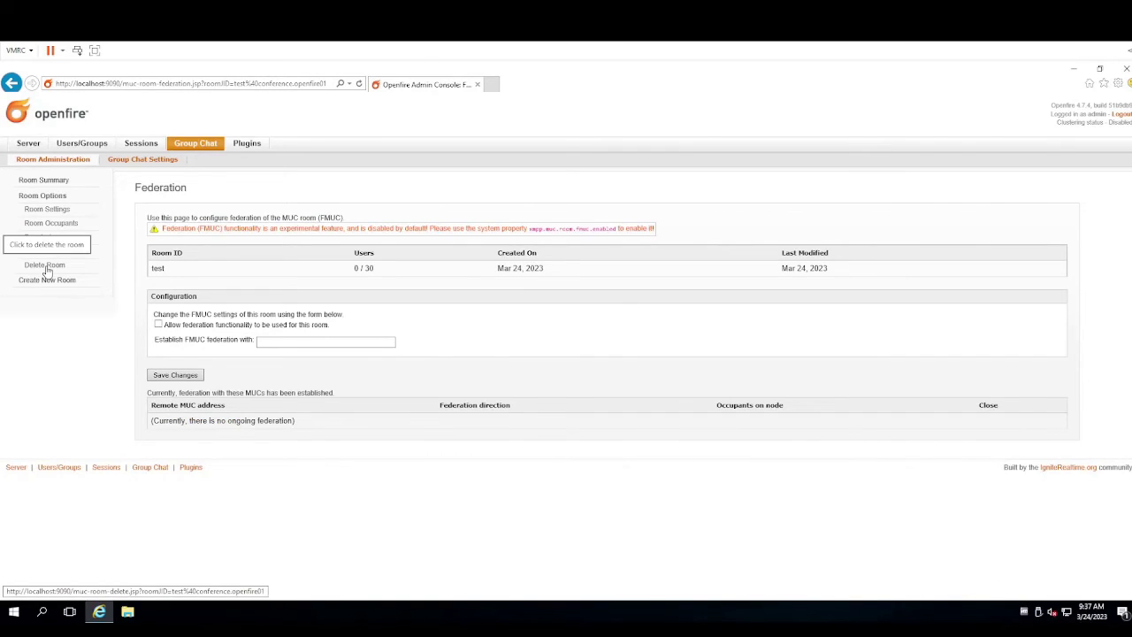
pyautogui.click(44, 265)
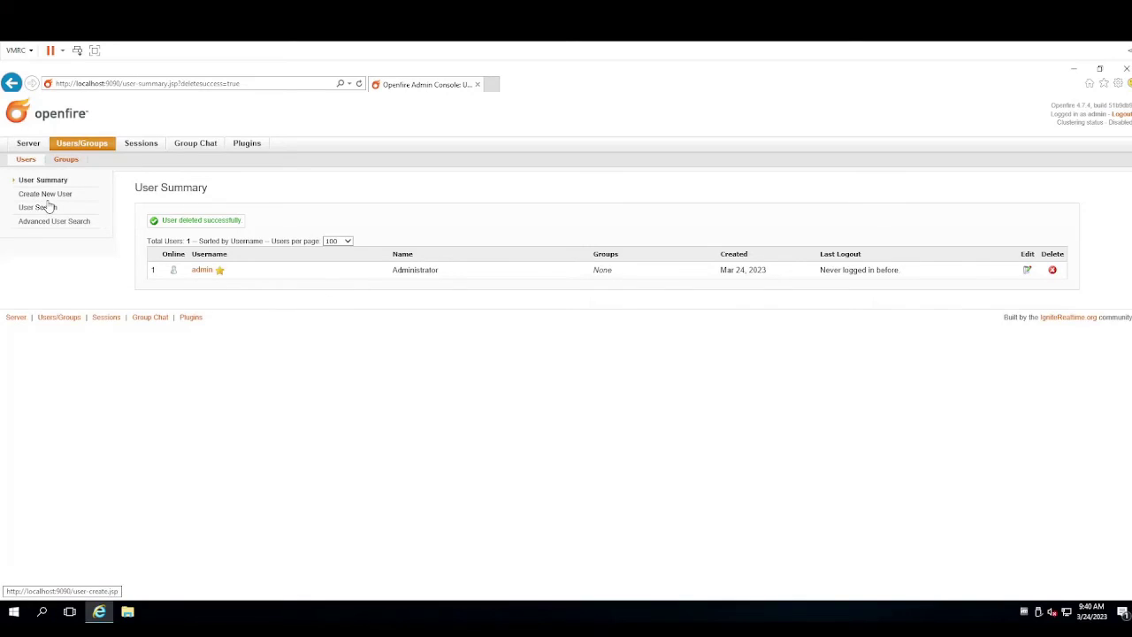
# Create the non-admin user 'kalem' with display name kalem and a matching password
pyautogui.click(53, 197)
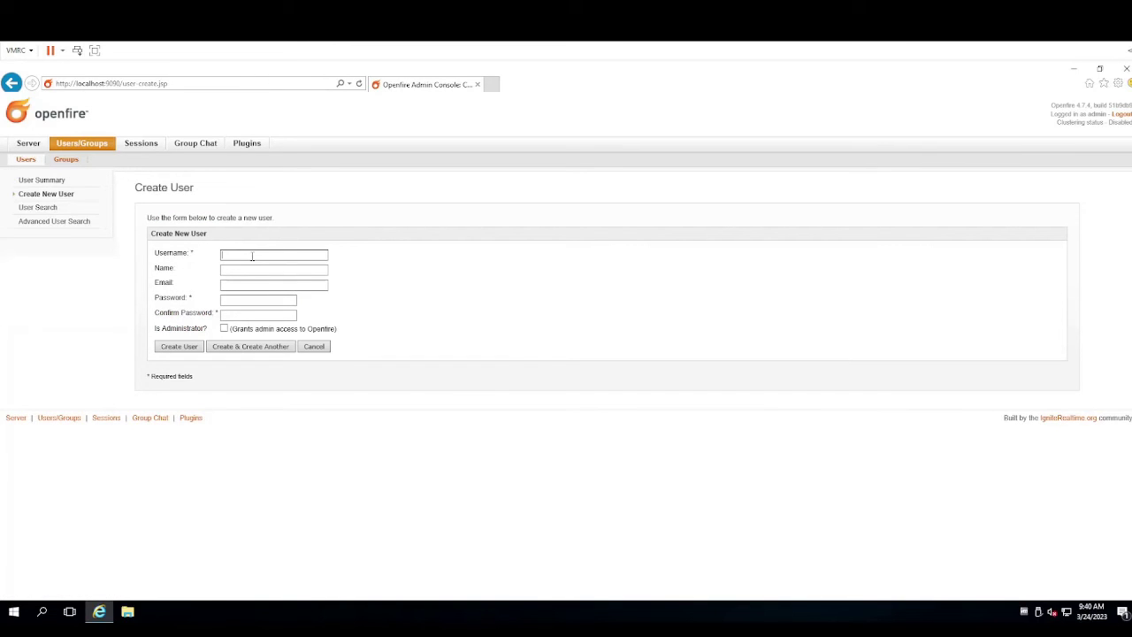
pyautogui.write('kalem')
pyautogui.press('Tab')
pyautogui.write('kalem')
pyautogui.press('Tab')
pyautogui.press('Tab')
pyautogui.write('k••••••••••••')
pyautogui.press('Tab')
pyautogui.write('••••••••••••')
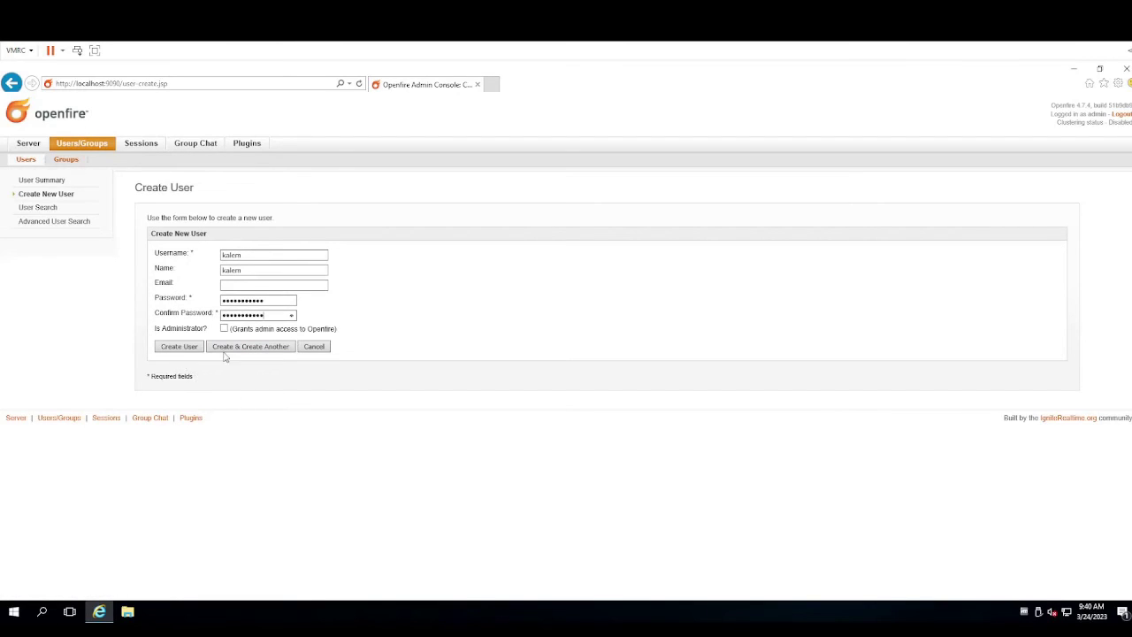
pyautogui.click(182, 347)
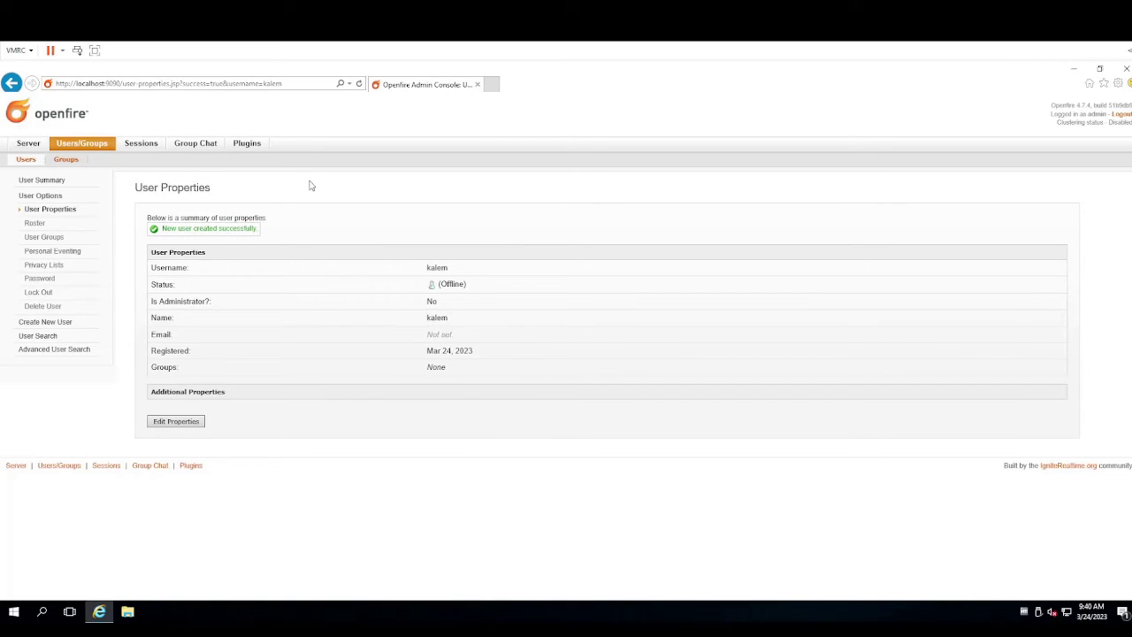
# Open the Groups list from the new user's properties page
pyautogui.click(65, 160)
# Open the group chat rooms overview
pyautogui.click(188, 146)
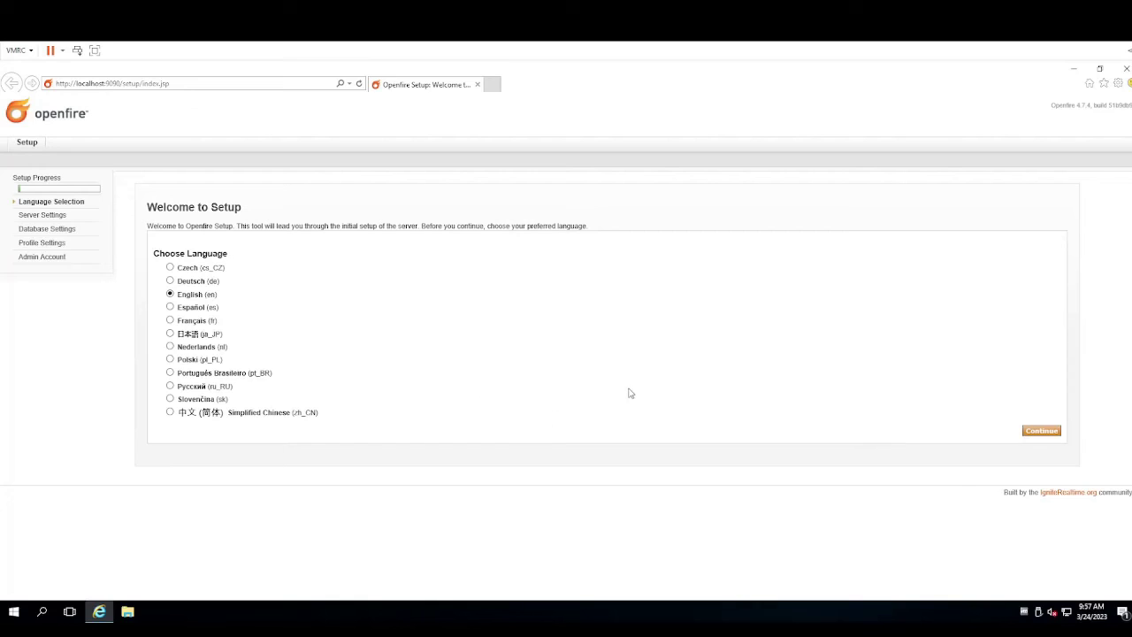
# Keep English and default server settings, choose Embedded Database, then Directory Server (LDAP)
pyautogui.click(1034, 432)
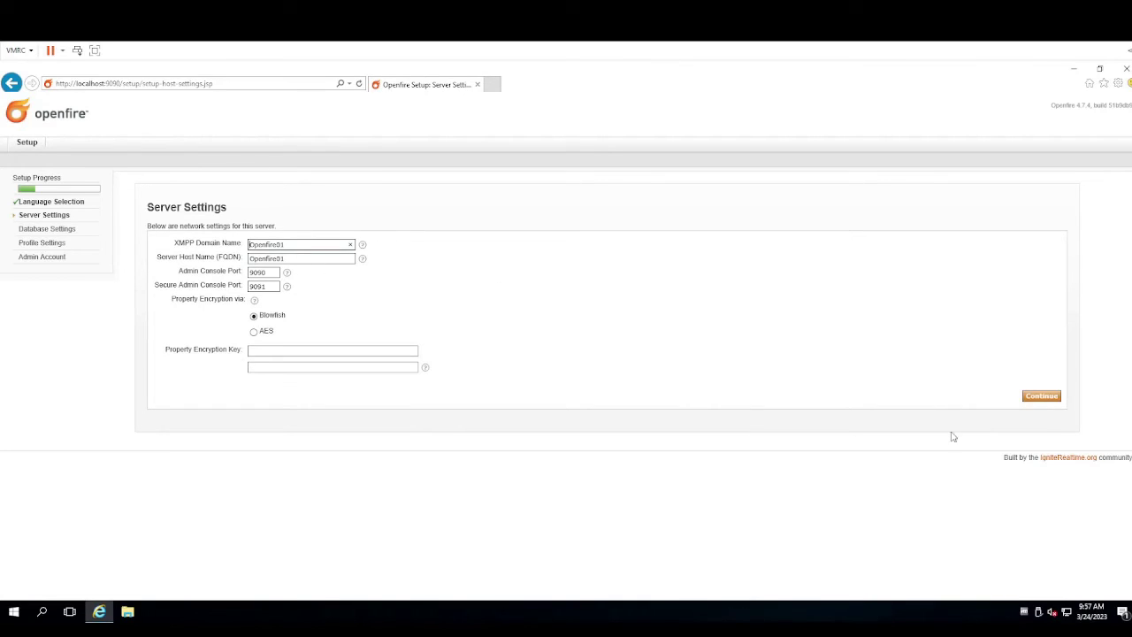
pyautogui.click(1041, 400)
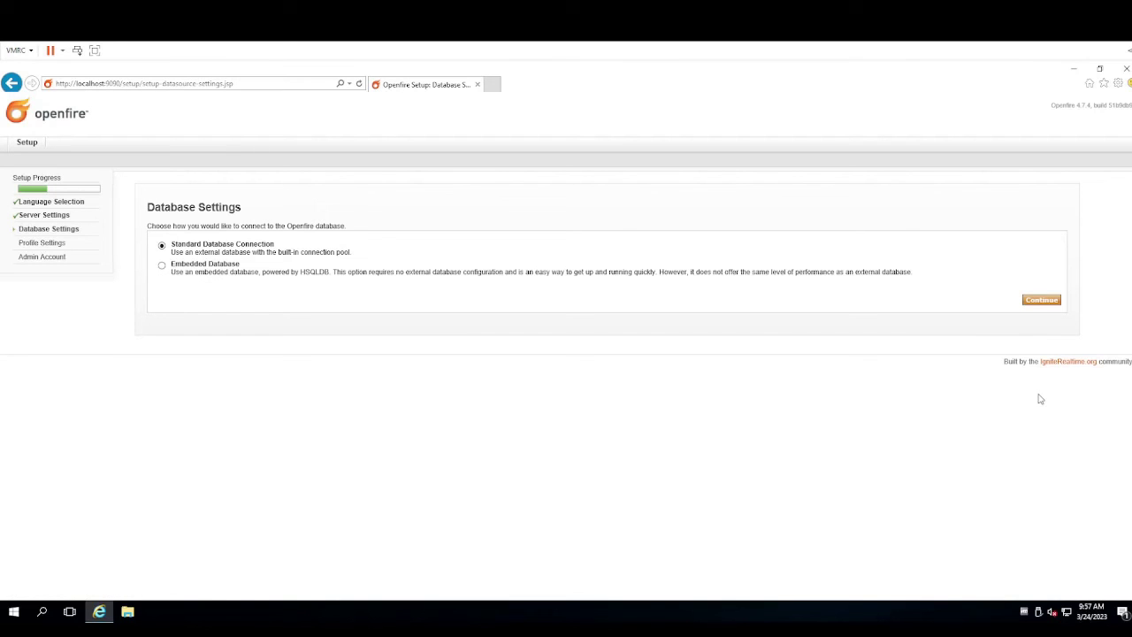
pyautogui.click(162, 266)
pyautogui.click(1051, 303)
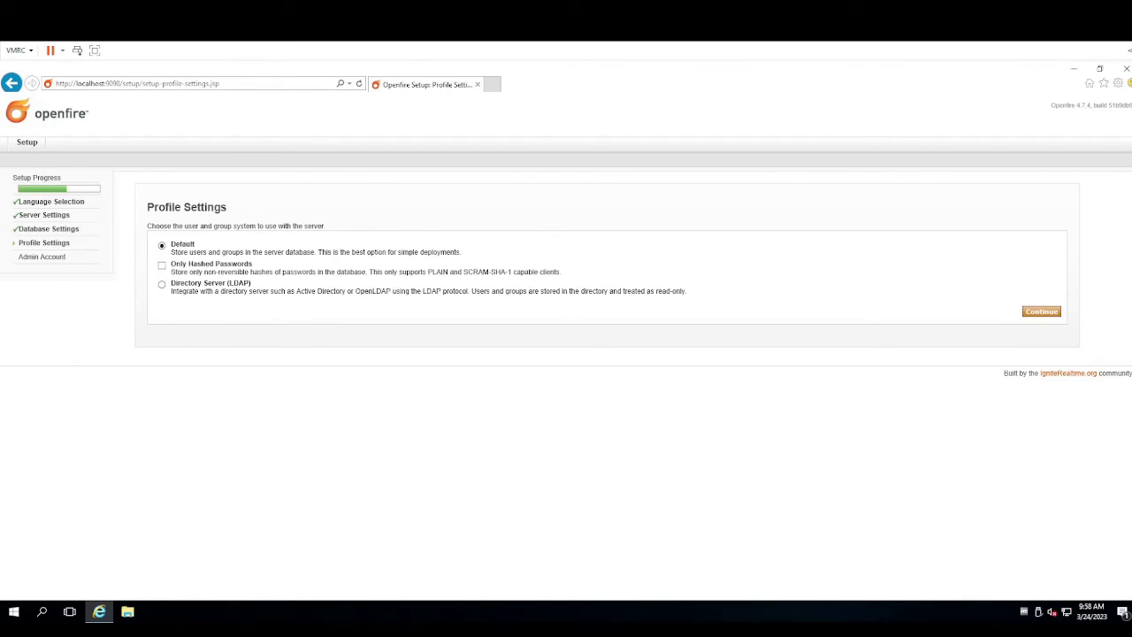
pyautogui.click(162, 284)
pyautogui.click(1042, 311)
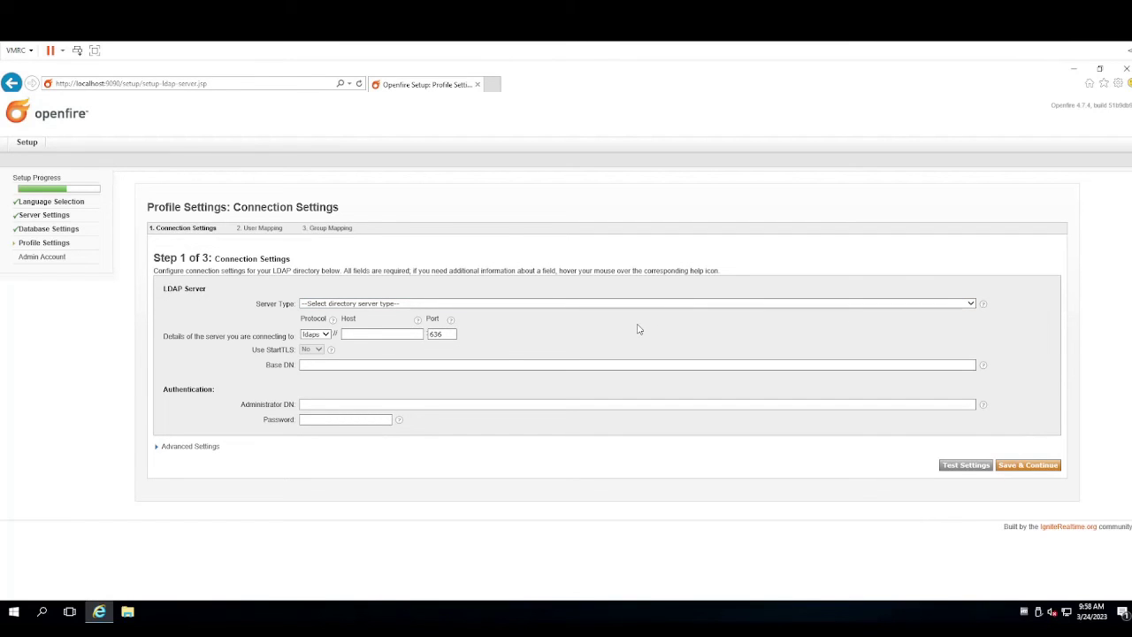
# Choose Active Directory as the LDAP server type
pyautogui.click(492, 306)
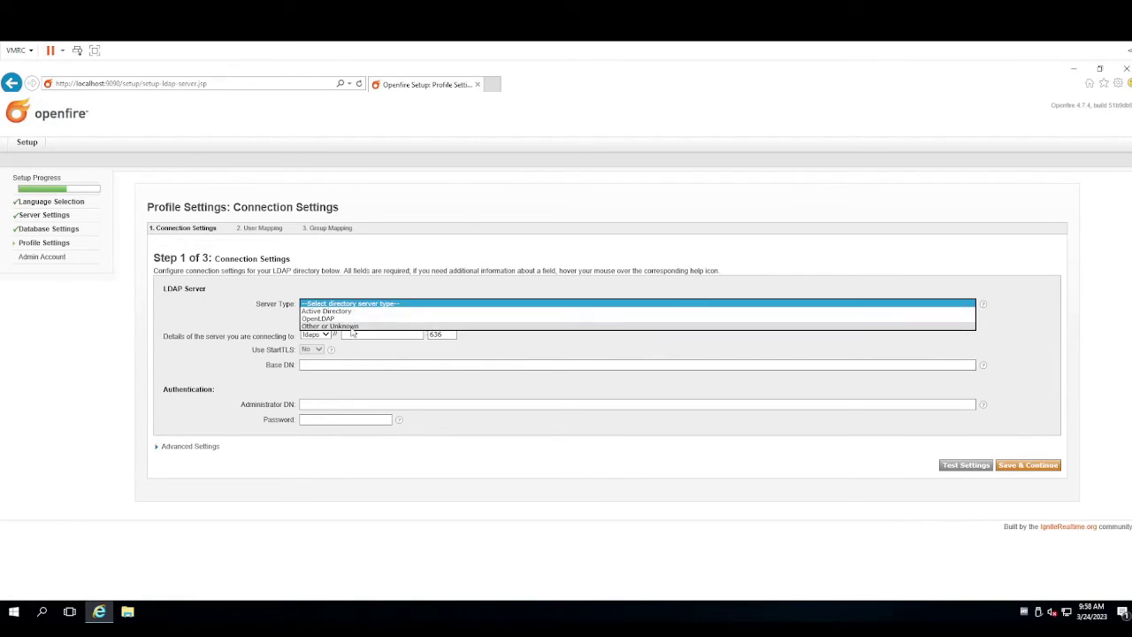
pyautogui.click(352, 311)
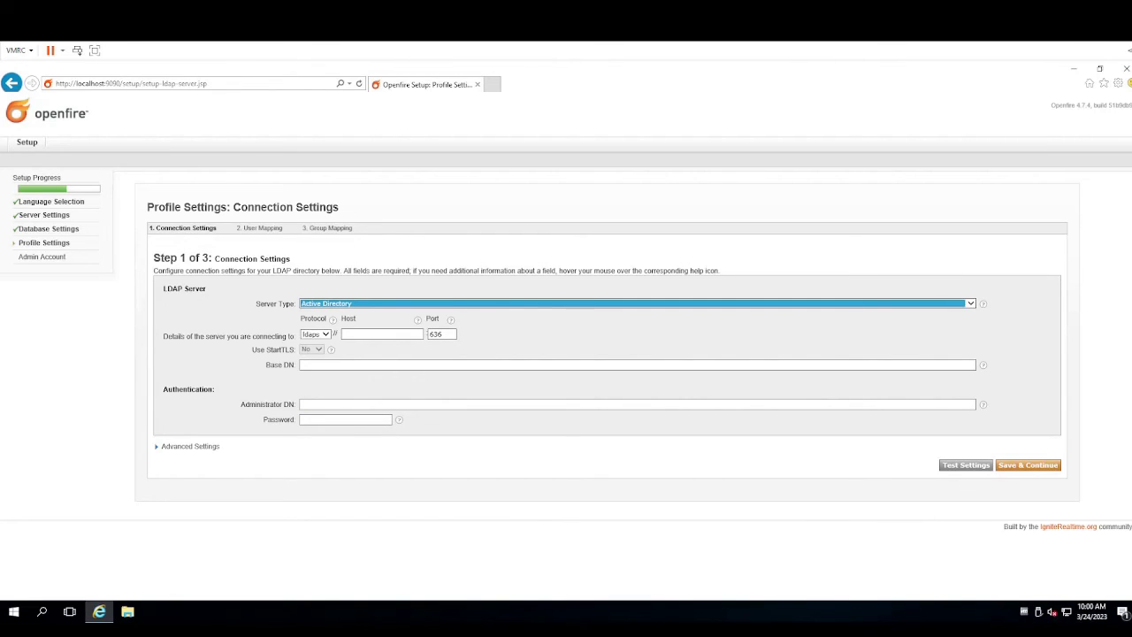
# Switch the protocol to plain ldap on port 389 and enter host dsnet.local
pyautogui.click(324, 334)
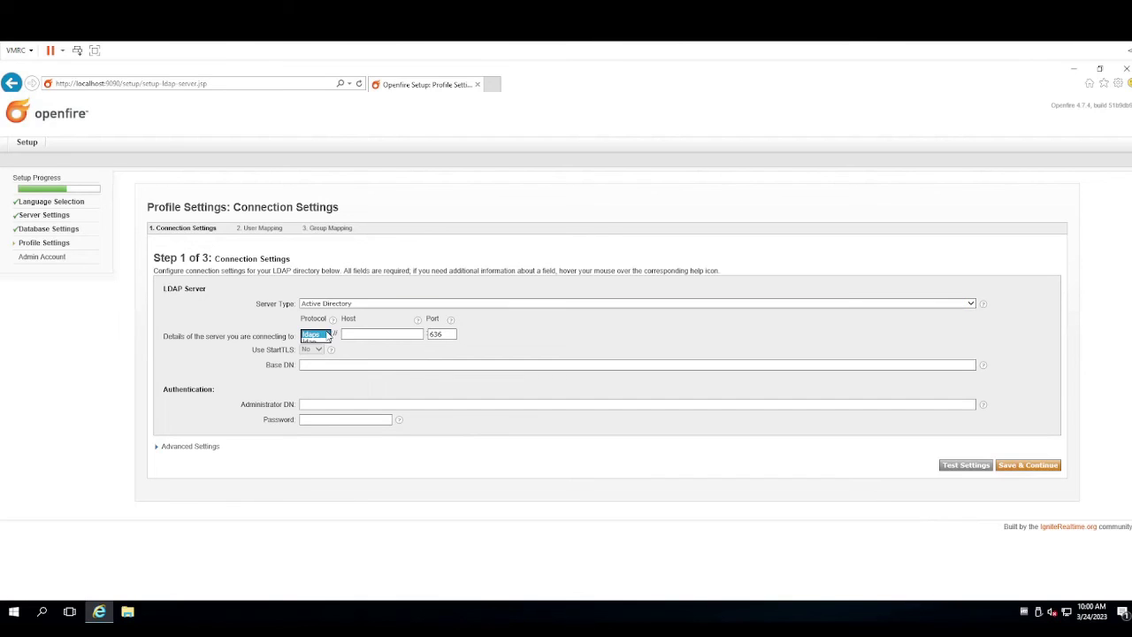
pyautogui.click(317, 342)
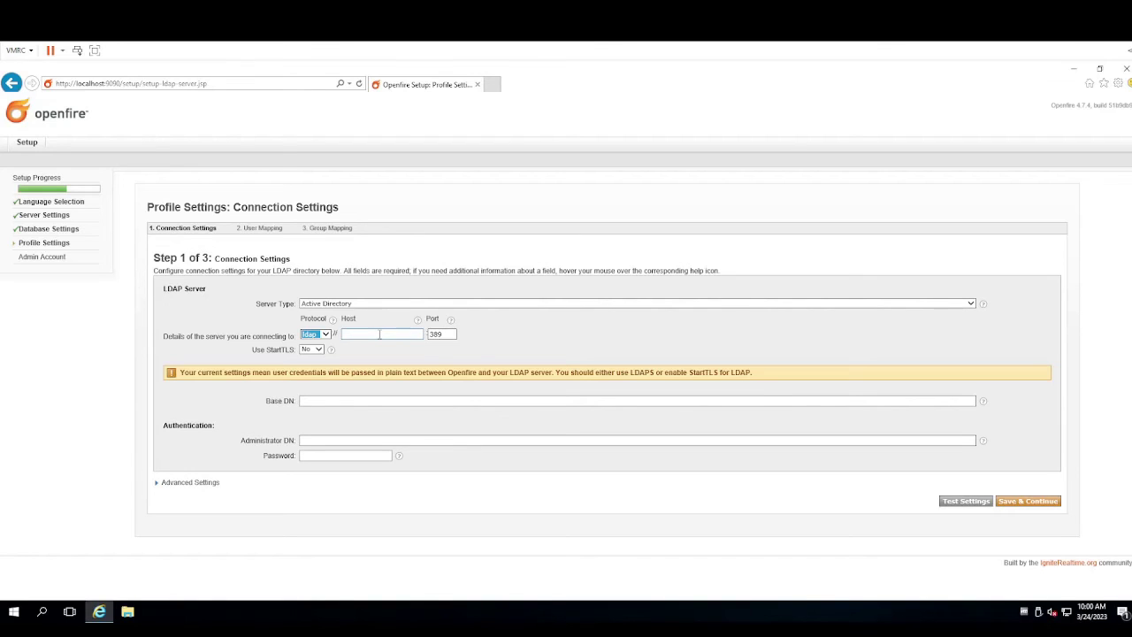
pyautogui.click(379, 333)
pyautogui.write('d')
pyautogui.write('sl')
pyautogui.write('et.local')
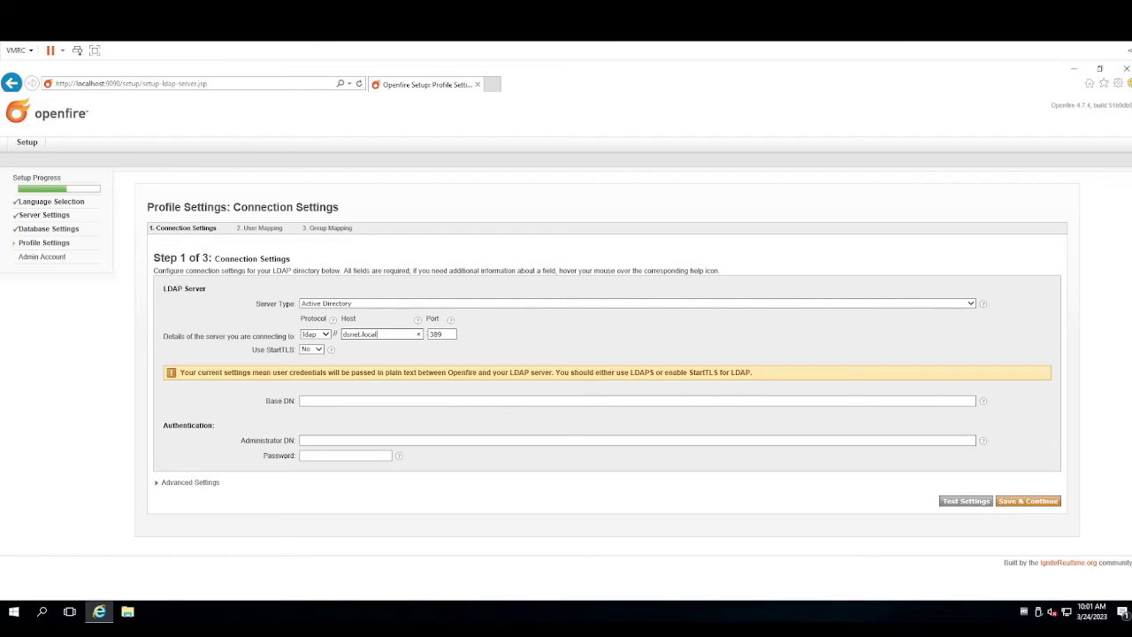
# Enter the Base DN 'ou=dsnet,dc=dsnet', adjust it, and move to the Administrator DN field
pyautogui.click(362, 401)
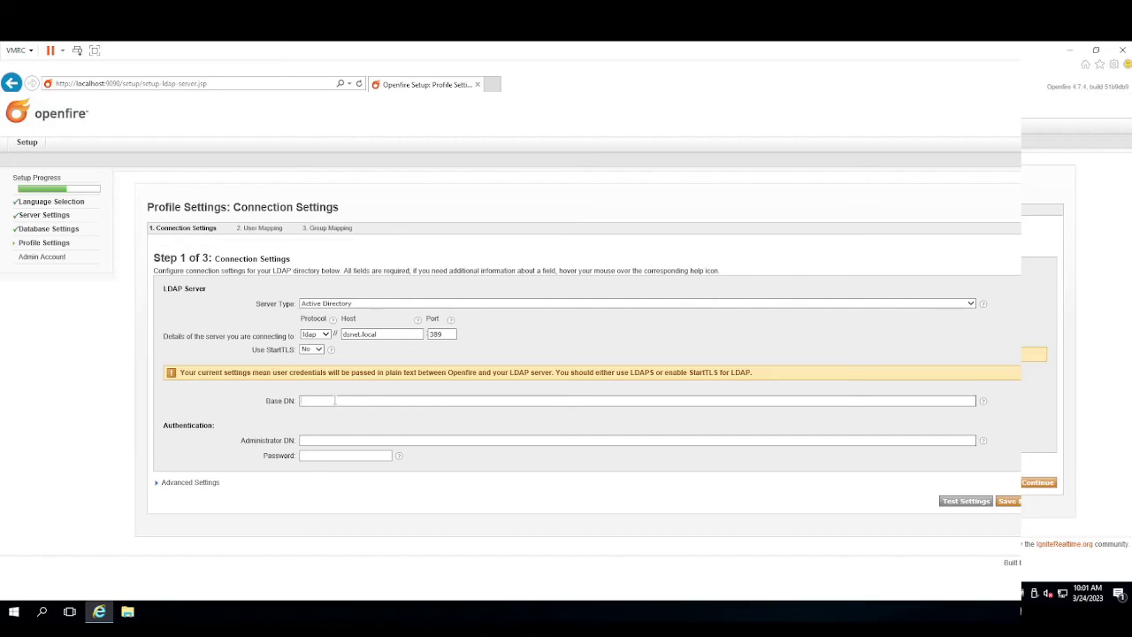
pyautogui.write('ou=dsnet,dc=dsnet,dc=local')
pyautogui.moveTo(330, 403); pyautogui.dragTo(314, 402)
pyautogui.click(331, 402)
pyautogui.click(355, 442)
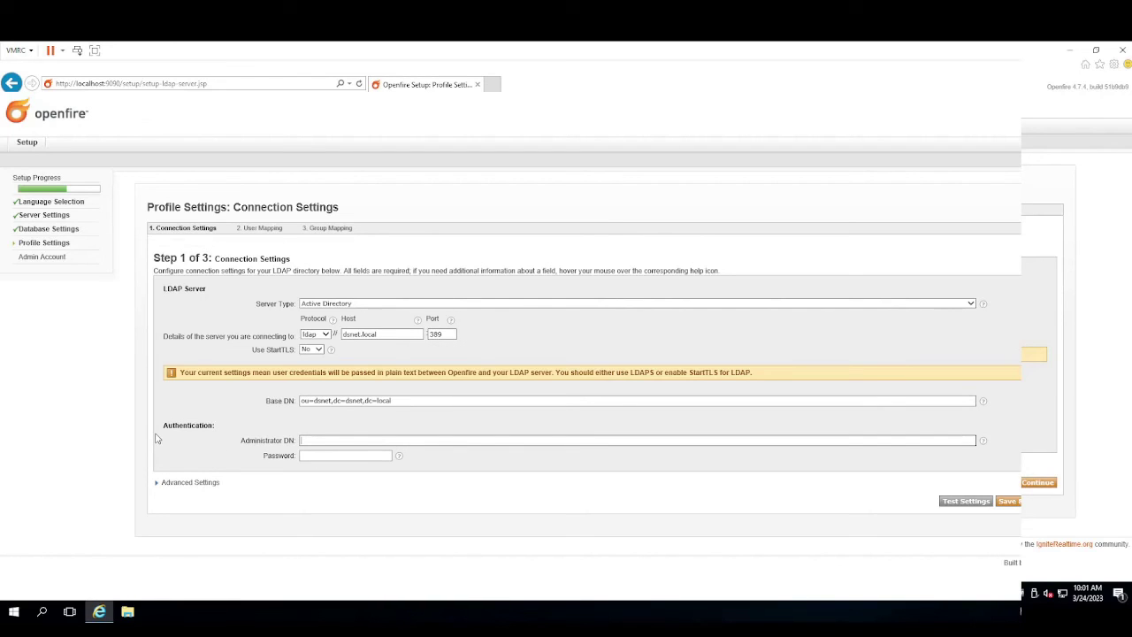
pyautogui.click(314, 455)
pyautogui.hotkey('shift', 'Tab')
# Open the DN text file from the 192.168.1.249 demo share and copy the administrator's distinguished name
pyautogui.hotkey('alt', 'Tab')
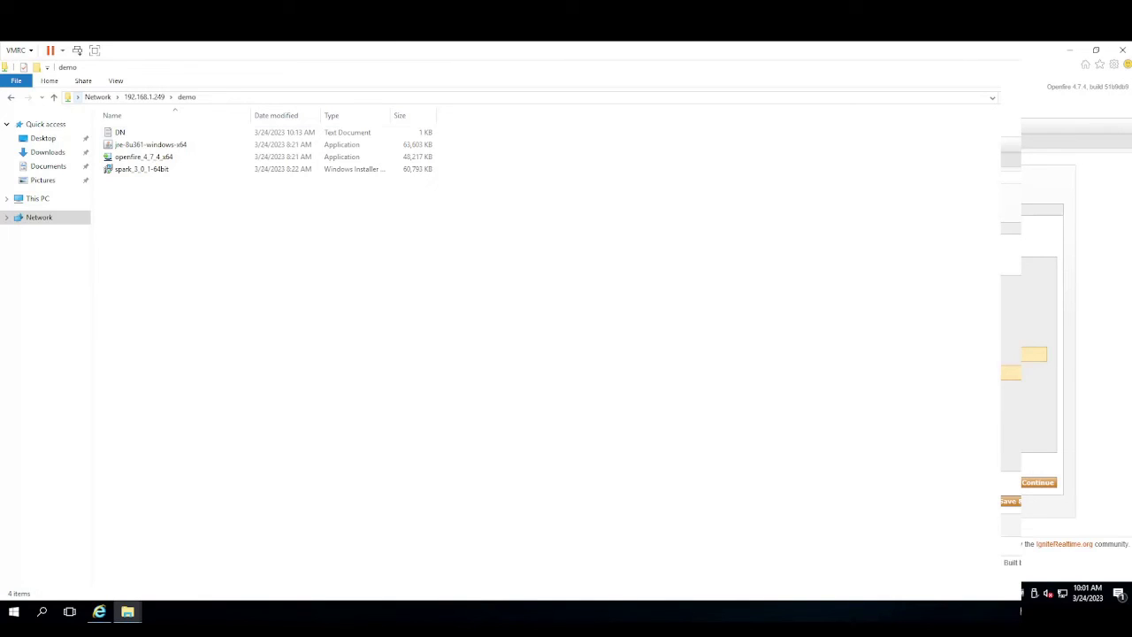
pyautogui.click(117, 132)
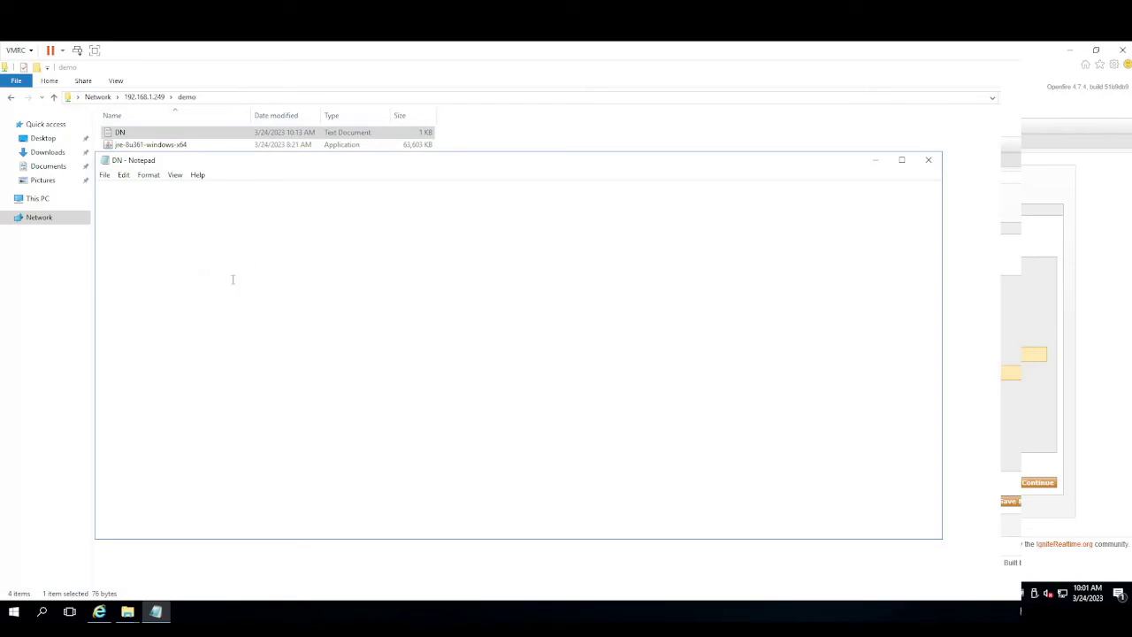
pyautogui.moveTo(460, 191); pyautogui.dragTo(99, 187)
pyautogui.hotkey('ctrl', 'c')
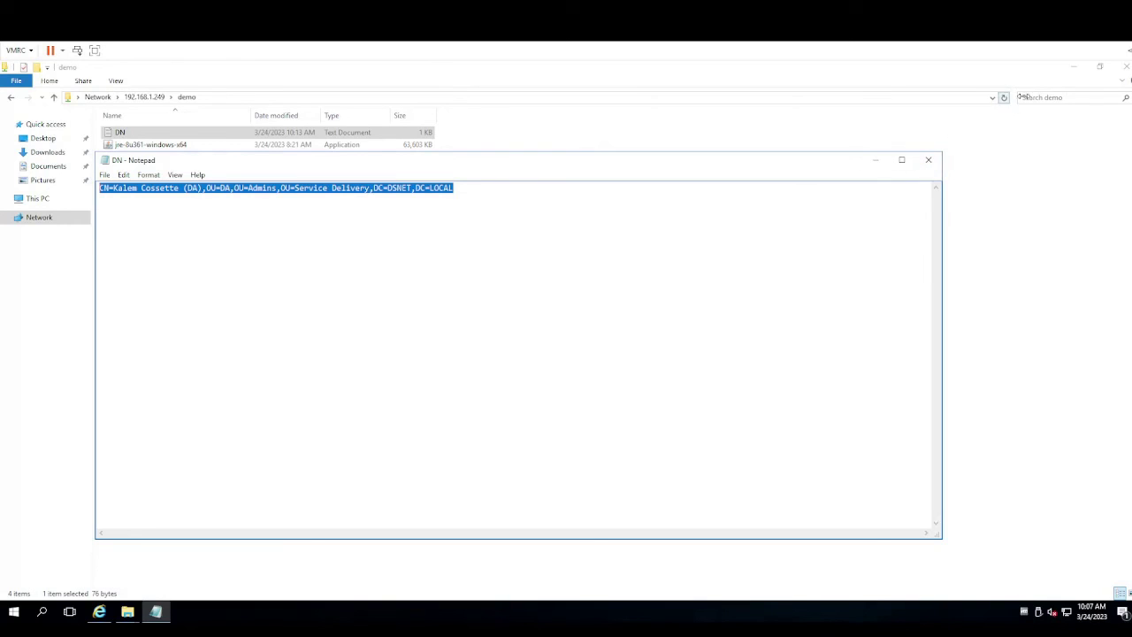
pyautogui.click(1075, 68)
# Paste the copied distinguished name once into the Administrator DN field
pyautogui.click(876, 160)
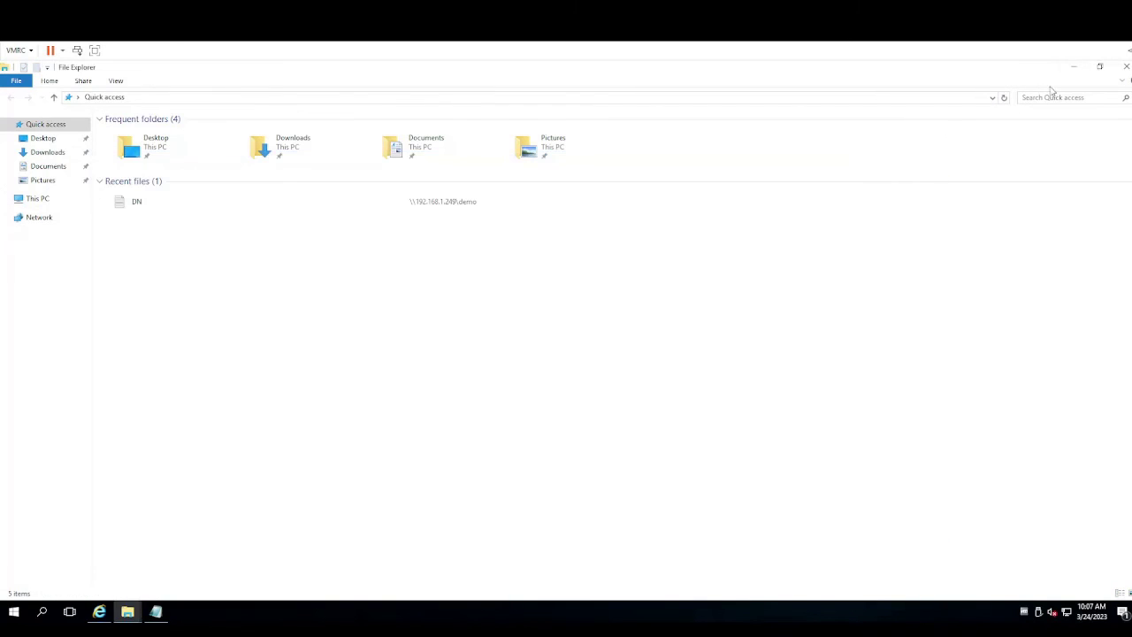
pyautogui.click(1073, 68)
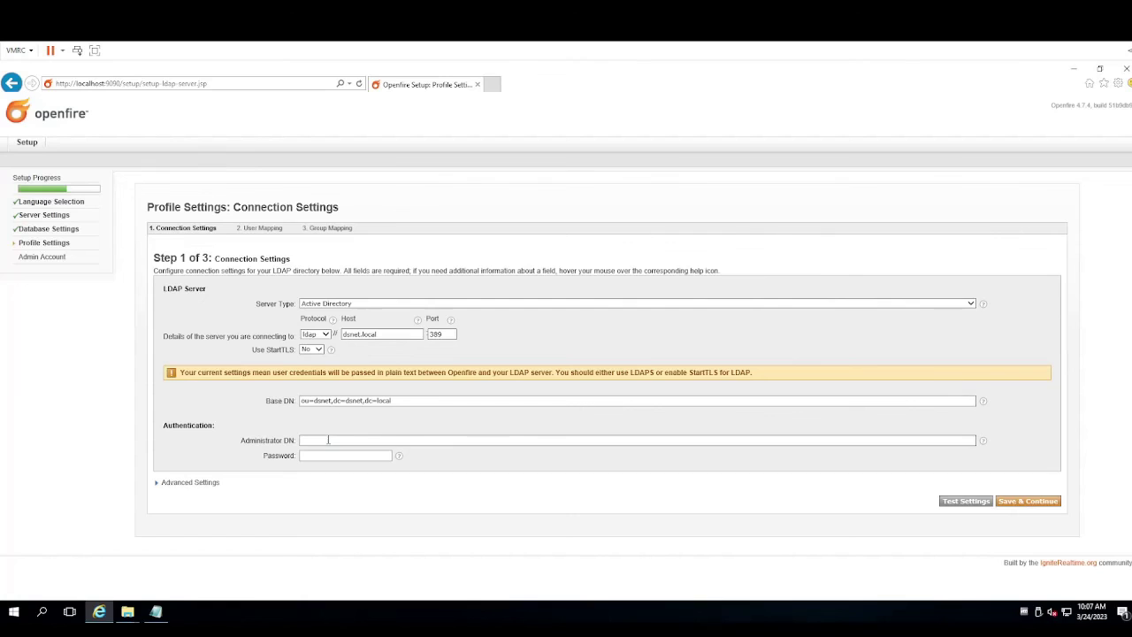
pyautogui.click(328, 439)
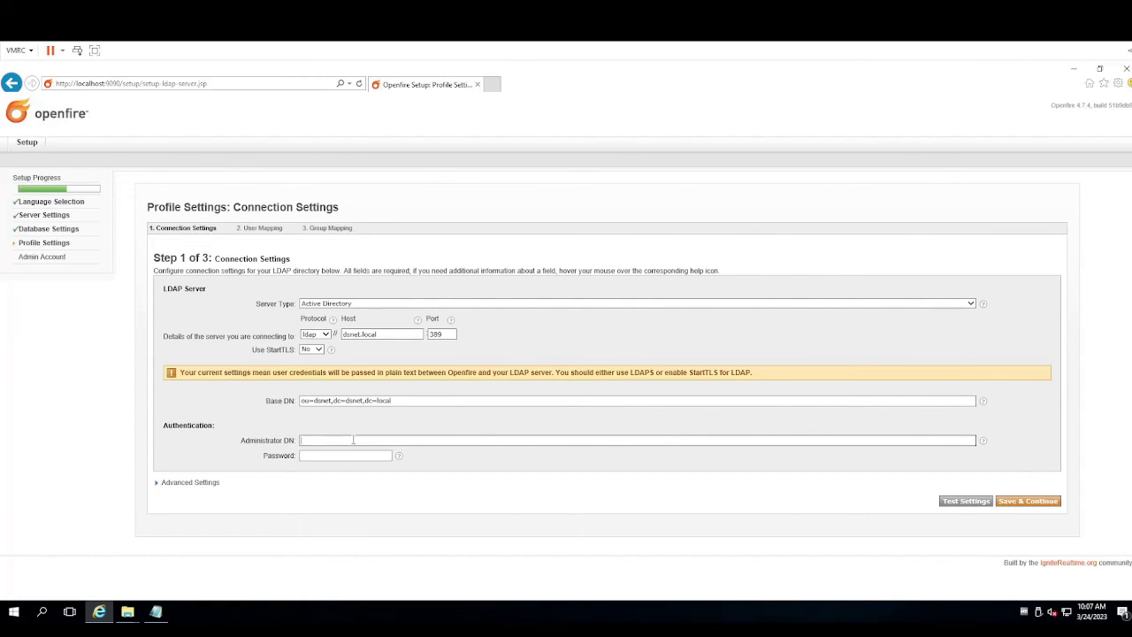
pyautogui.write('CN=Kalem CossCN=Kalem Cossette (DA),OU=DA,OU=Admins,OU=Service Delivery,DC=DSNET,DC=LOCALette (DA),OU=DA,OU=Admins,OU=Service Delivery,DC=DSNET,DC=LOCAL')
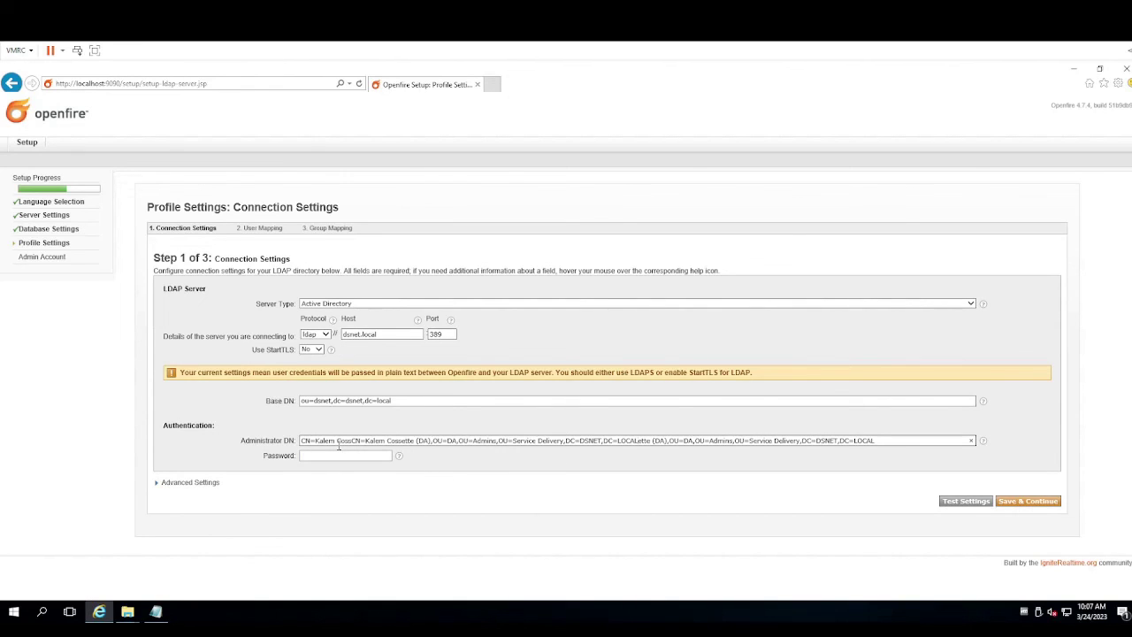
pyautogui.moveTo(884, 441); pyautogui.dragTo(238, 456)
pyautogui.press('BackSpace')
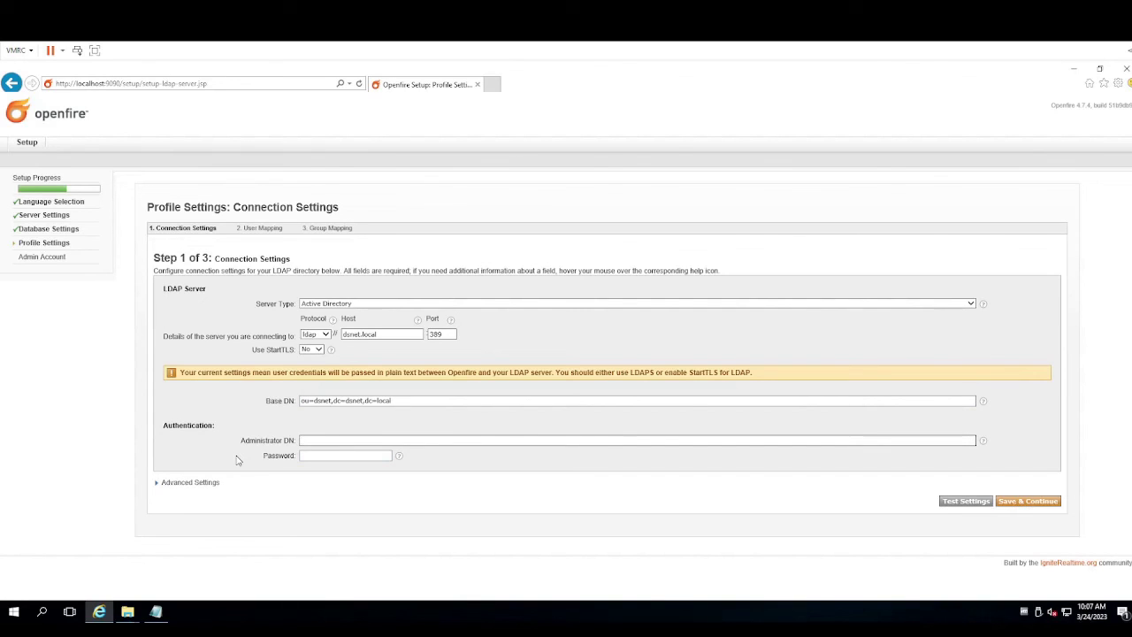
pyautogui.hotkey('ctrl', 'v')
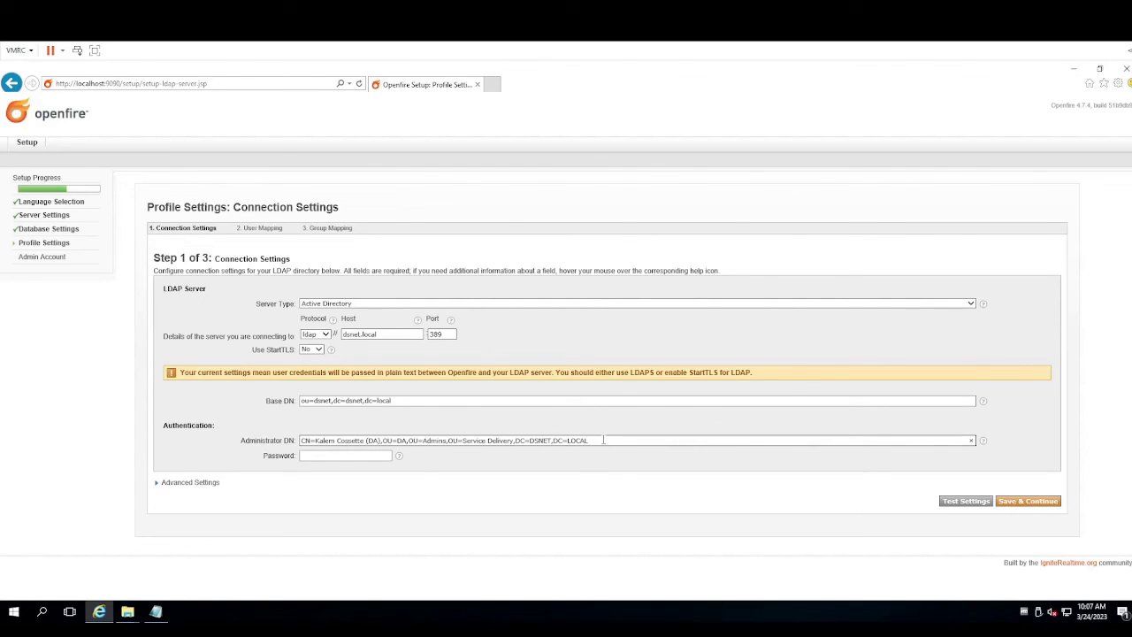
pyautogui.moveTo(984, 444)
# Enter the administrator password, test the LDAP connection, and decline saving the password
pyautogui.write('**********')
pyautogui.moveTo(400, 460)
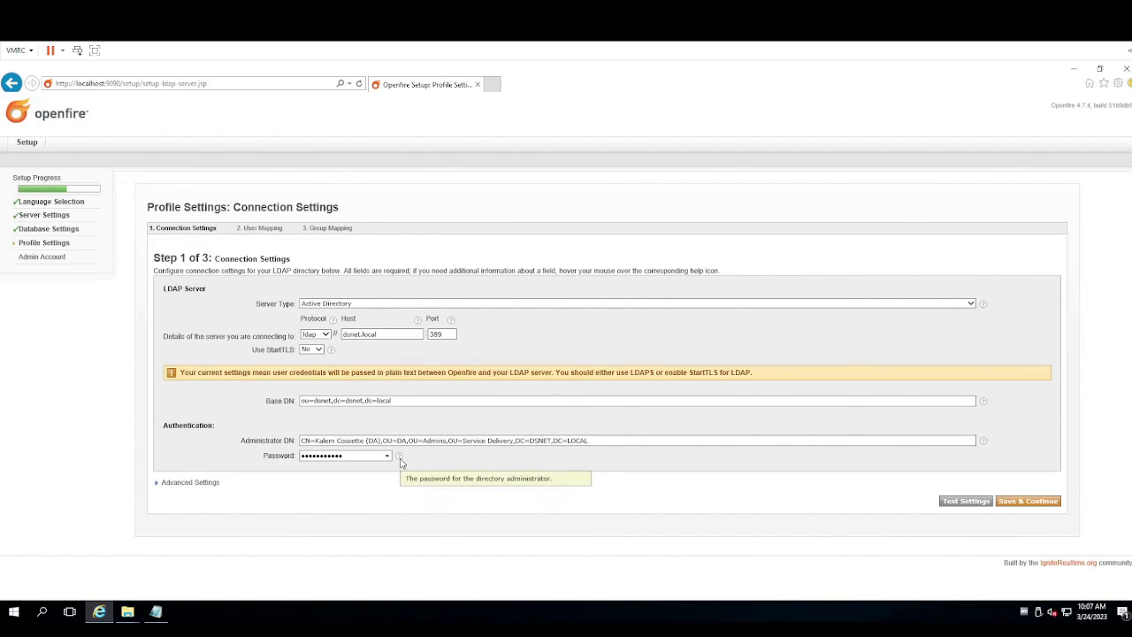
pyautogui.click(958, 502)
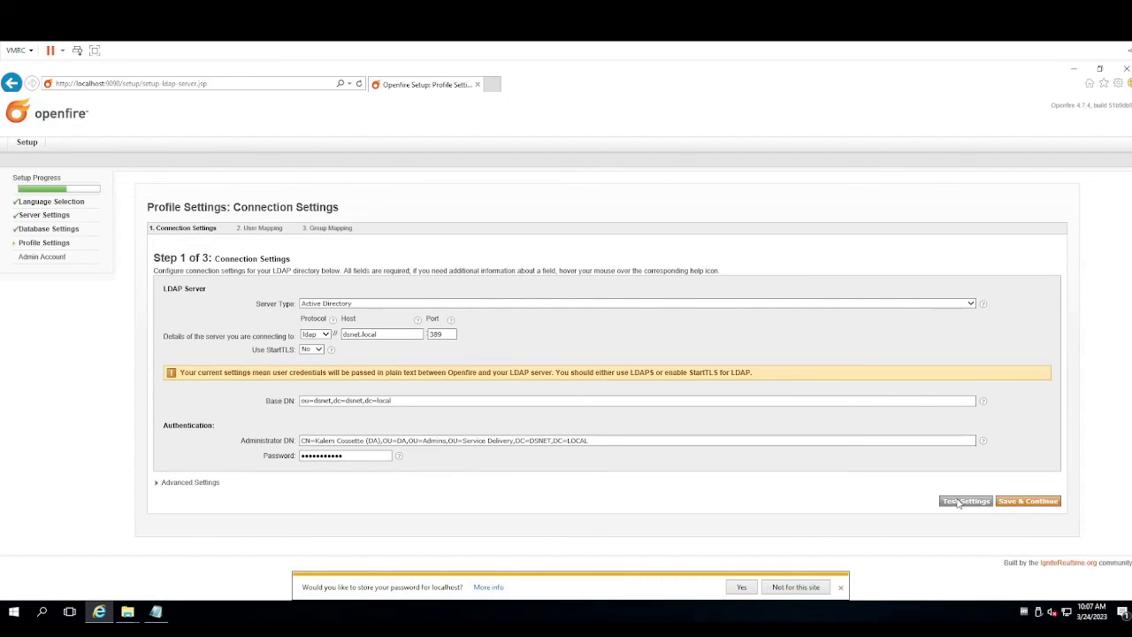
pyautogui.click(805, 591)
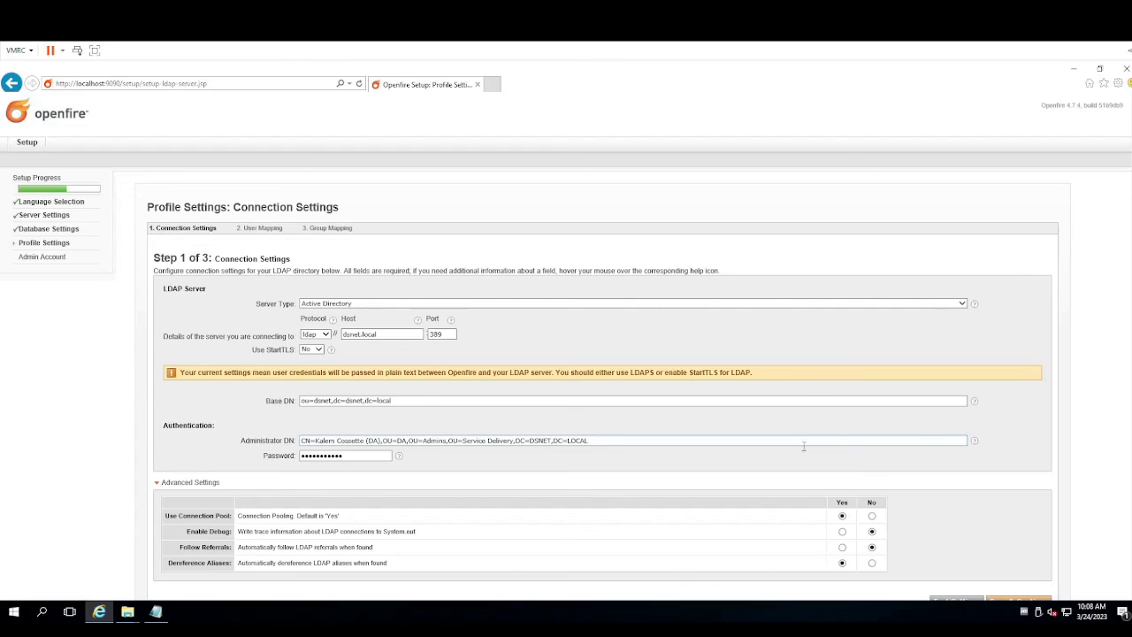
pyautogui.scroll(-2, 930, 498)
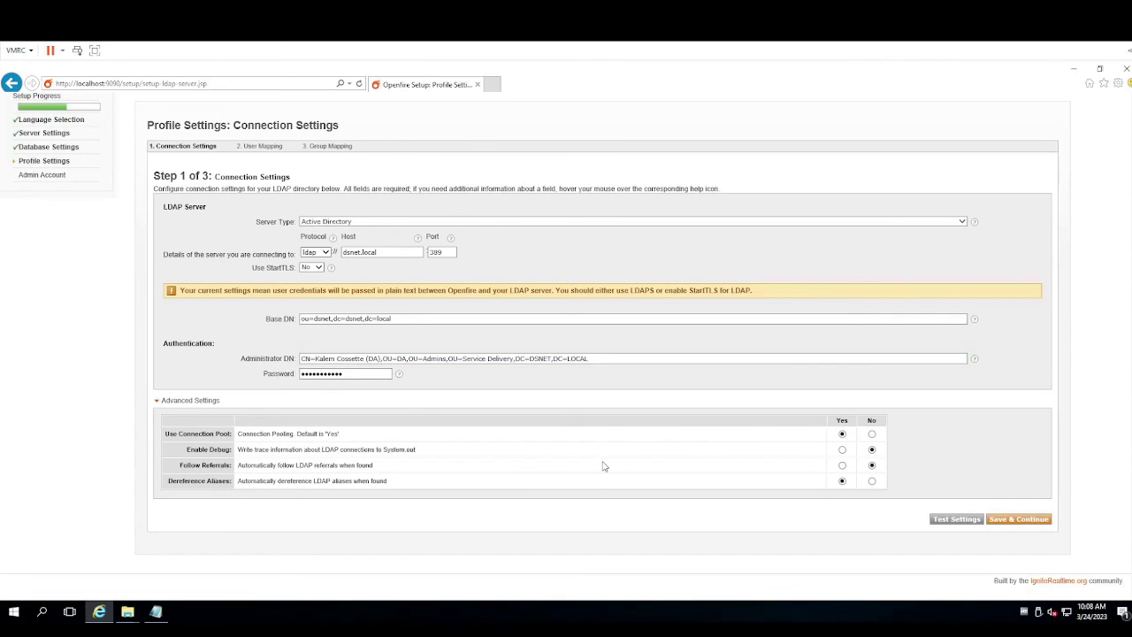
# Save the LDAP connection settings and review User Mapping with sAMAccountName as the username field
pyautogui.click(1019, 520)
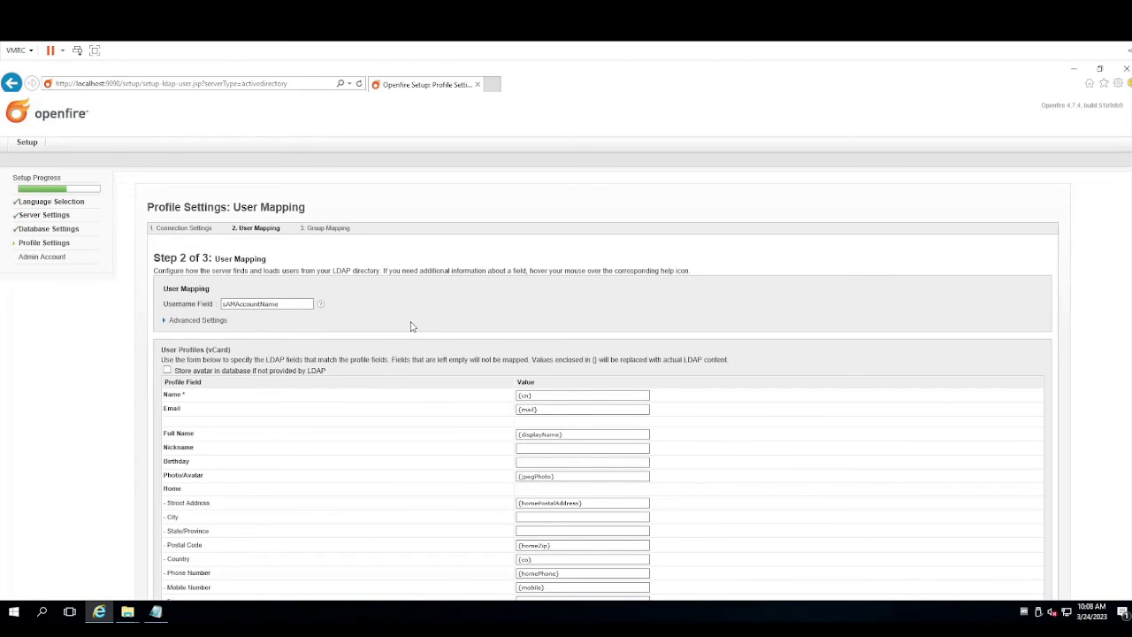
pyautogui.scroll(-5, 410, 326)
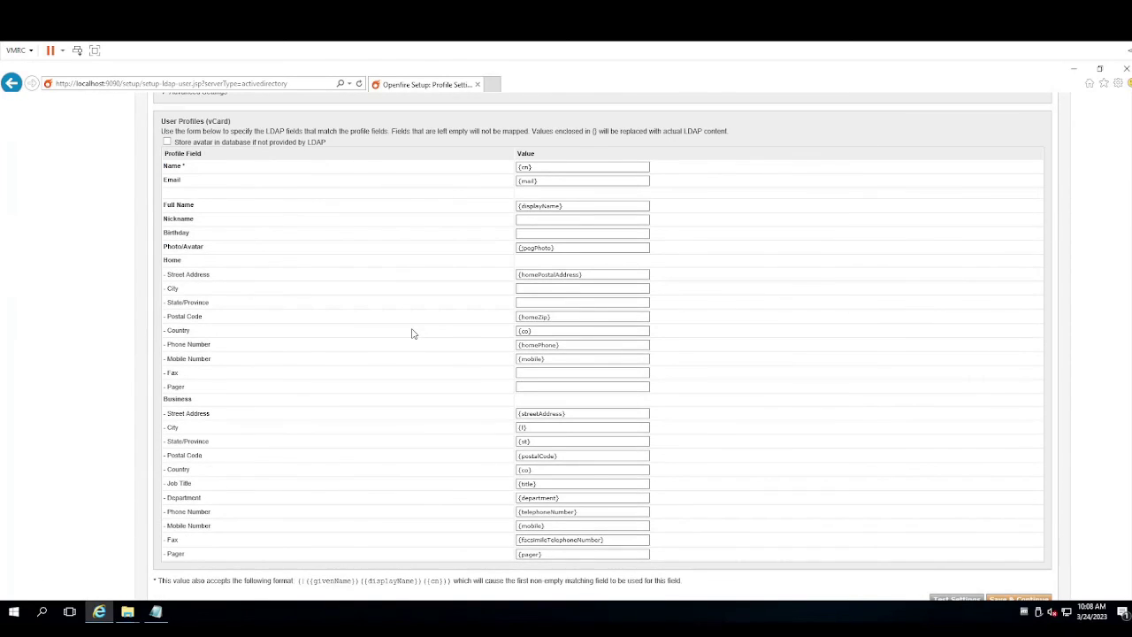
pyautogui.scroll(-2, 412, 334)
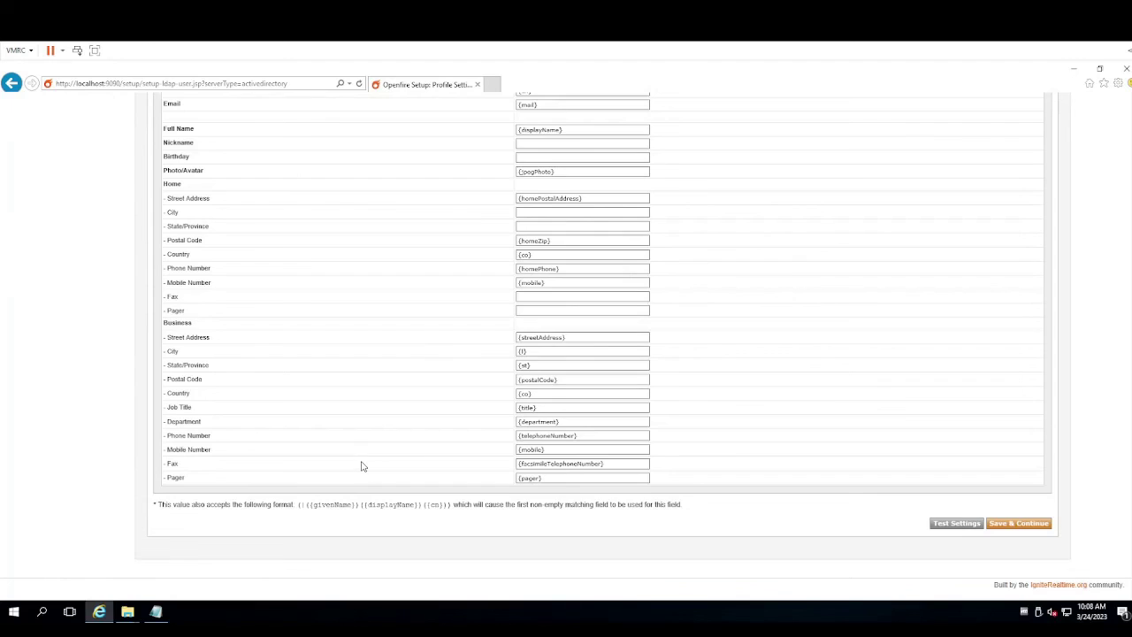
pyautogui.scroll(4, 362, 455)
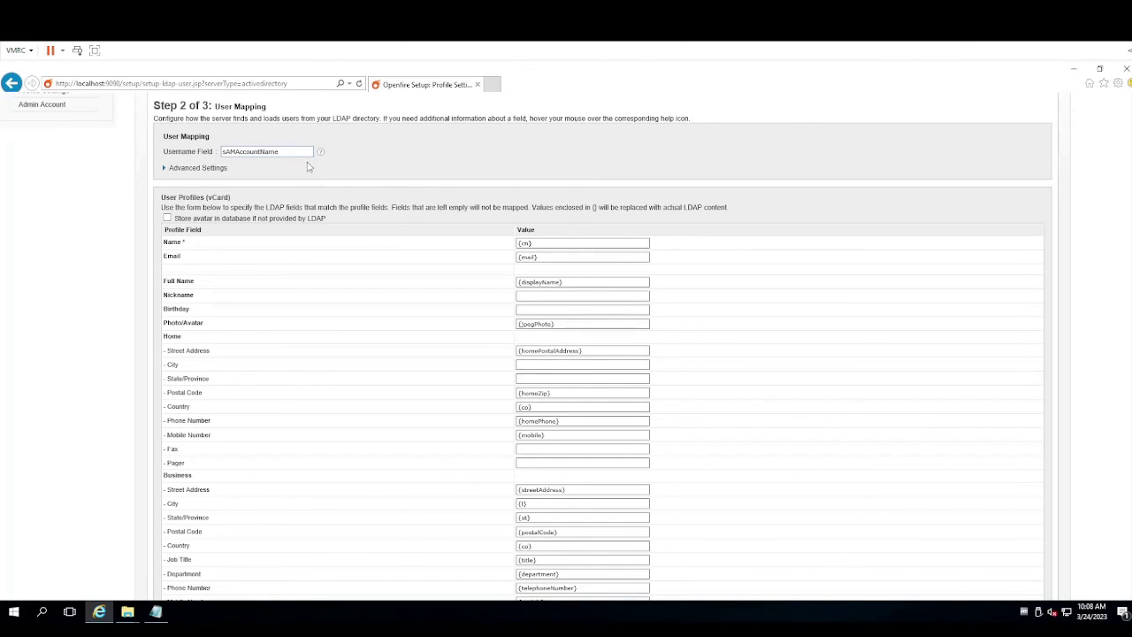
pyautogui.scroll(-4, 831, 345)
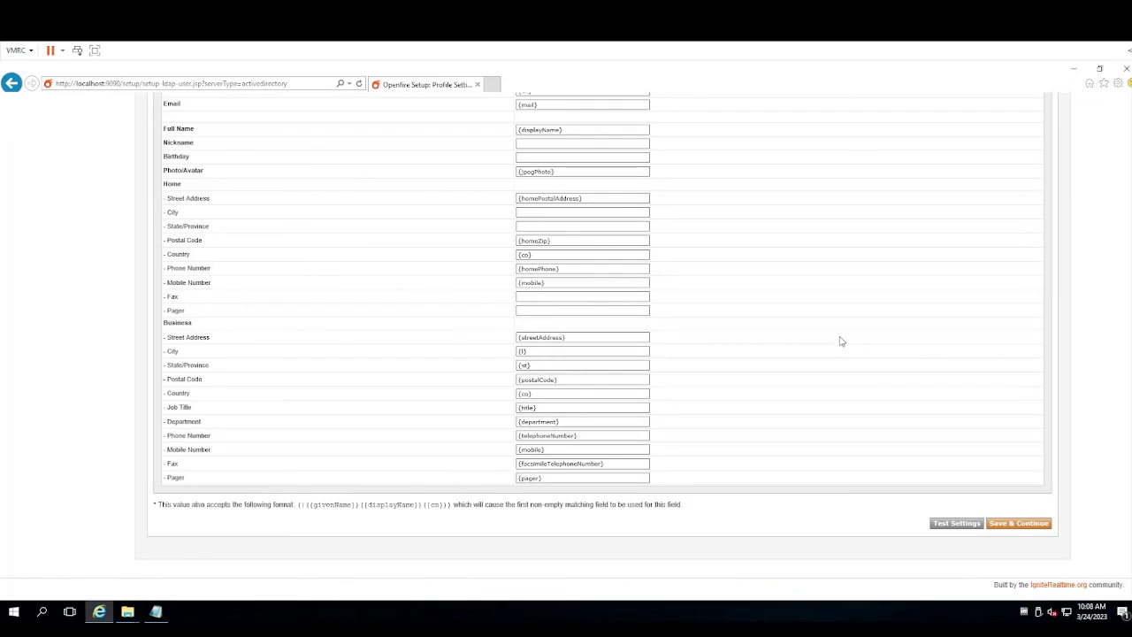
# Save the LDAP user mapping and keep the default cn/member/description group mapping
pyautogui.click(1014, 523)
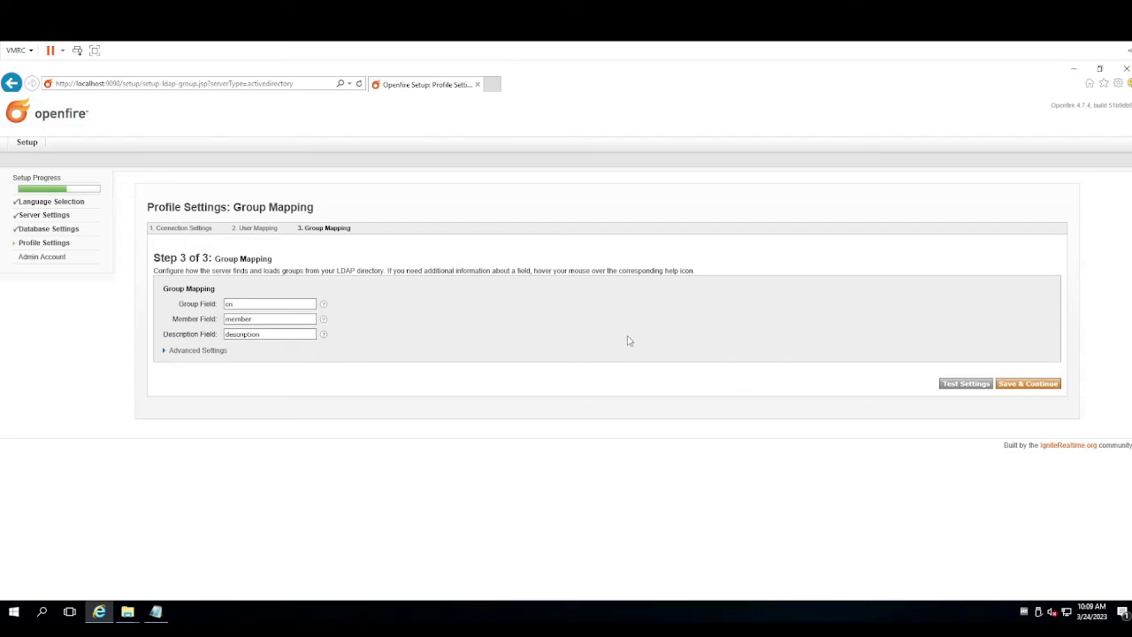
pyautogui.click(1033, 385)
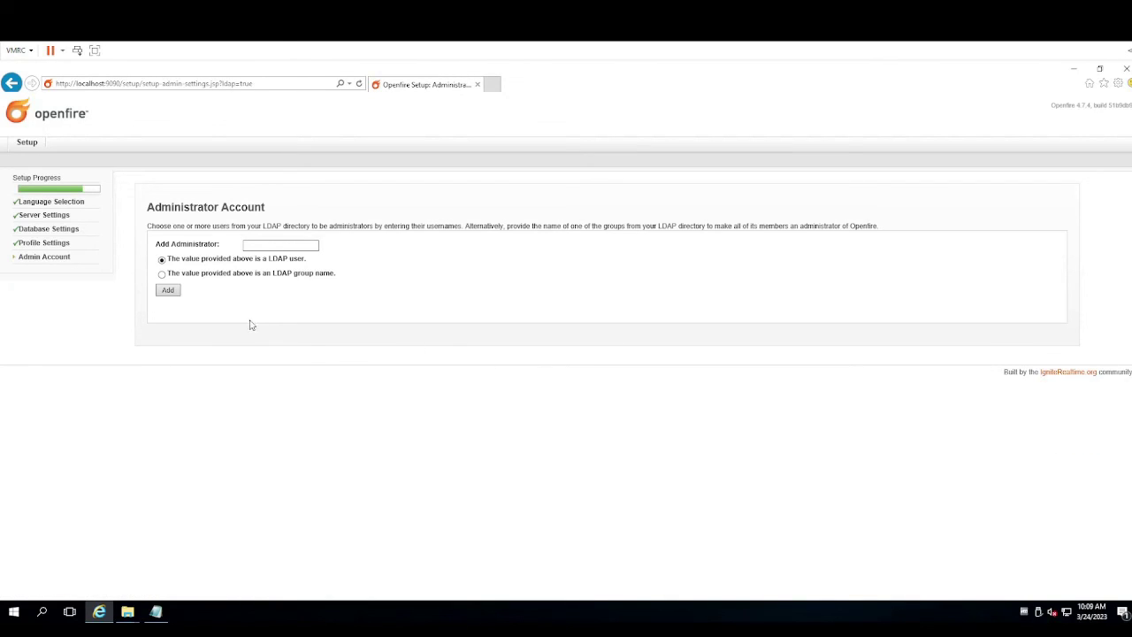
# Enter an LDAP user's username and add it as an Openfire administrator
pyautogui.click(255, 243)
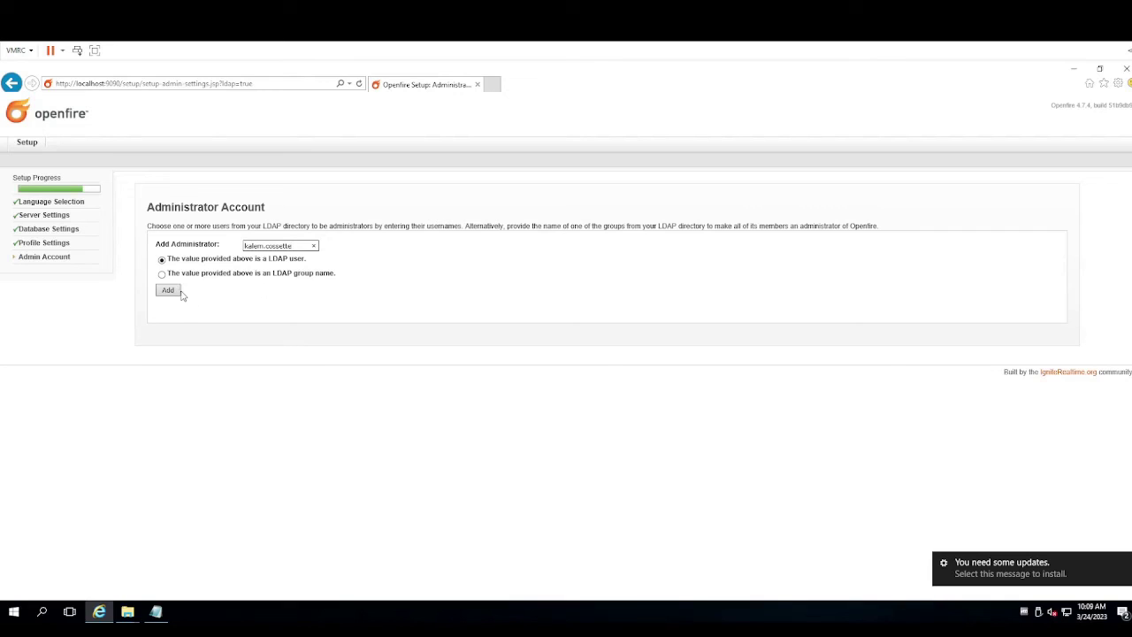
pyautogui.moveTo(302, 245); pyautogui.dragTo(224, 240)
pyautogui.write('kalem')
pyautogui.click(169, 290)
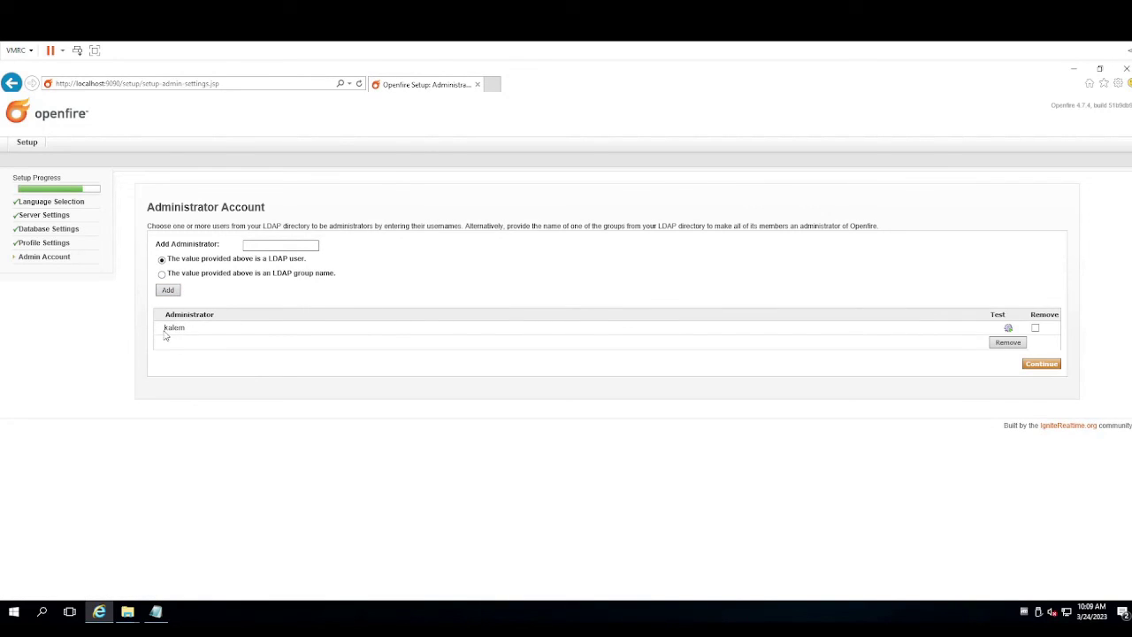
# Test that the added administrator resolves in LDAP, then finish setup
pyautogui.moveTo(165, 335); pyautogui.dragTo(188, 331)
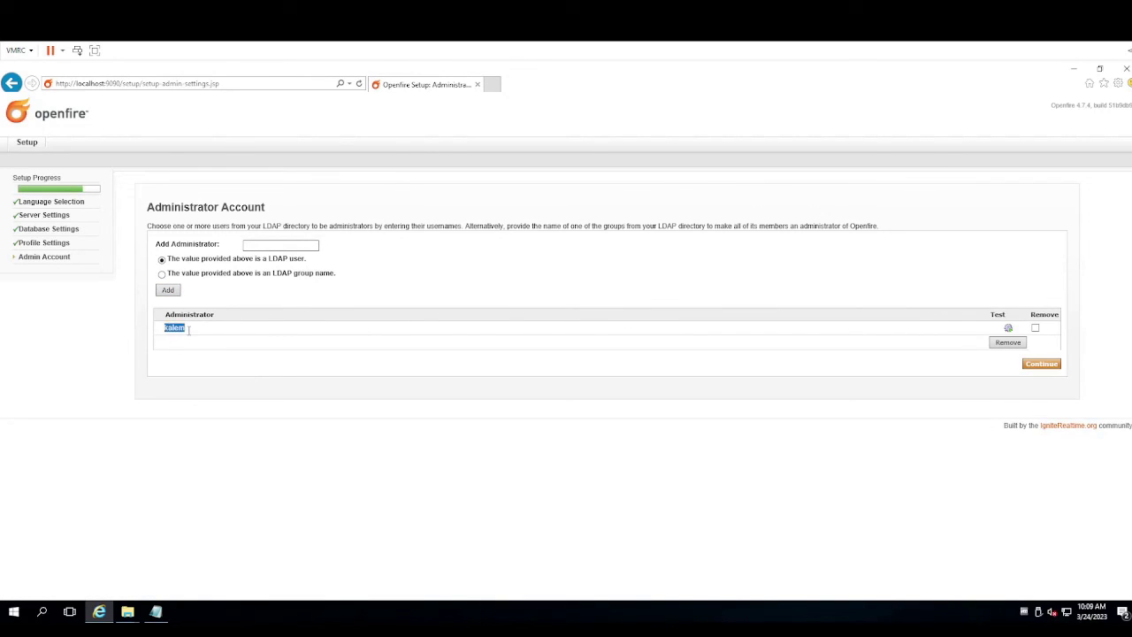
pyautogui.click(1009, 329)
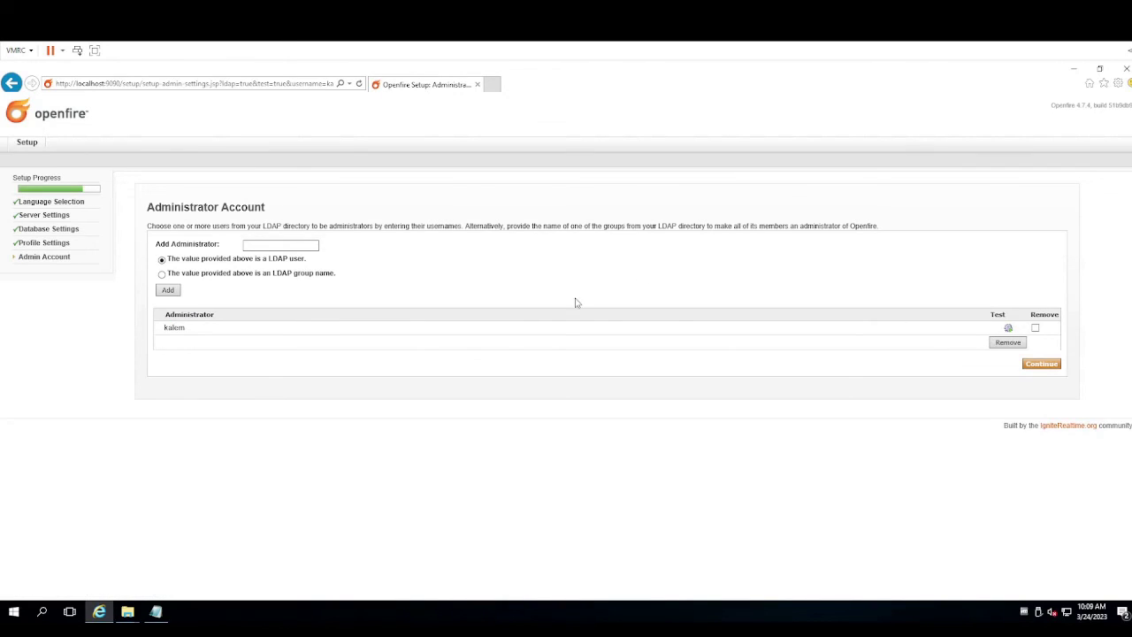
pyautogui.click(1042, 365)
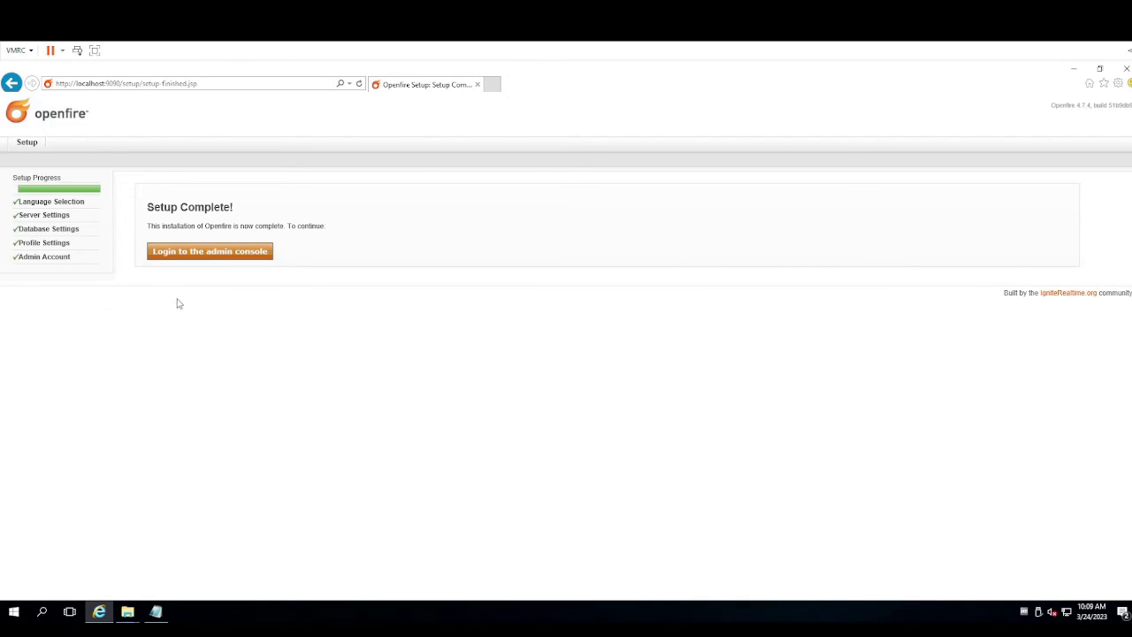
# Log in to the admin console with the LDAP administrator's username and password, declining password saving
pyautogui.click(252, 253)
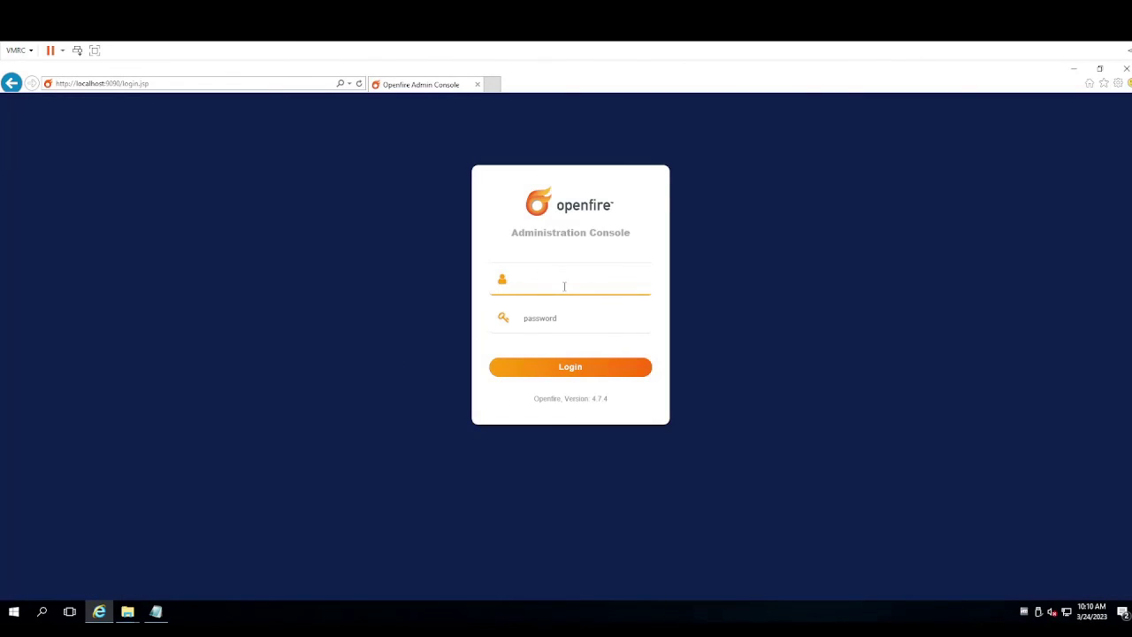
pyautogui.write('em')
pyautogui.press('Tab')
pyautogui.write('a')
pyautogui.press('Return')
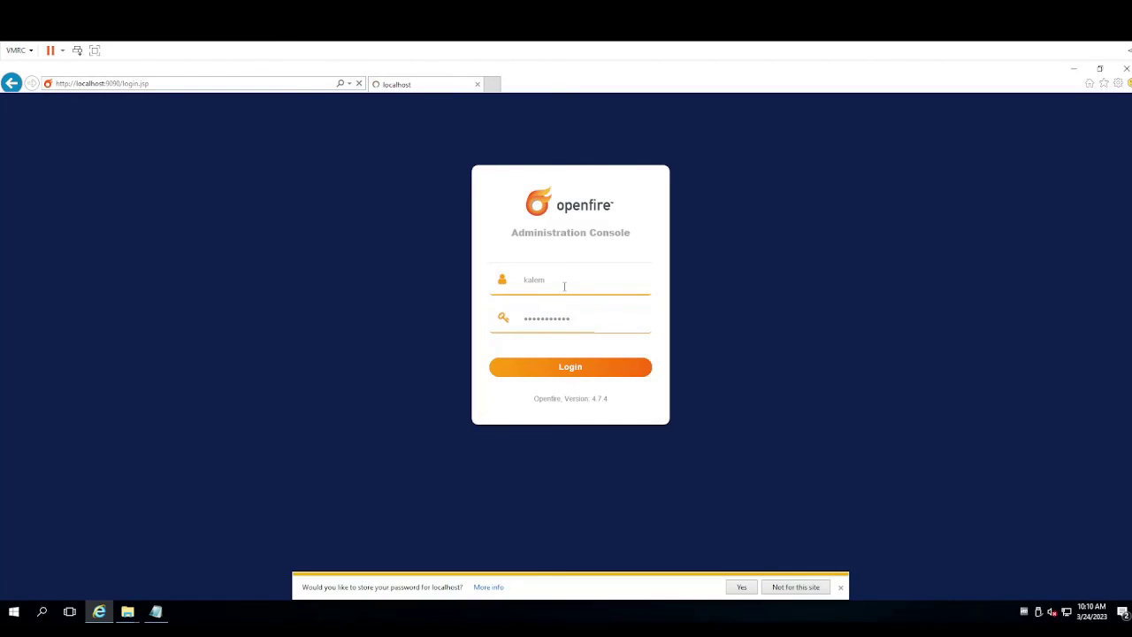
pyautogui.click(811, 589)
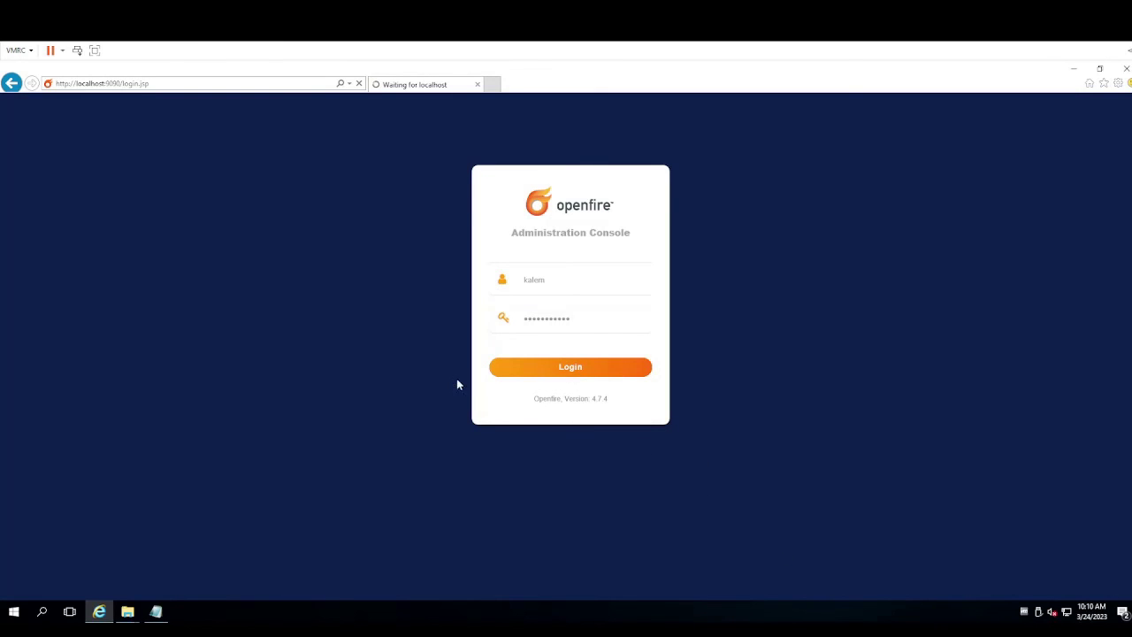
pyautogui.click(515, 327)
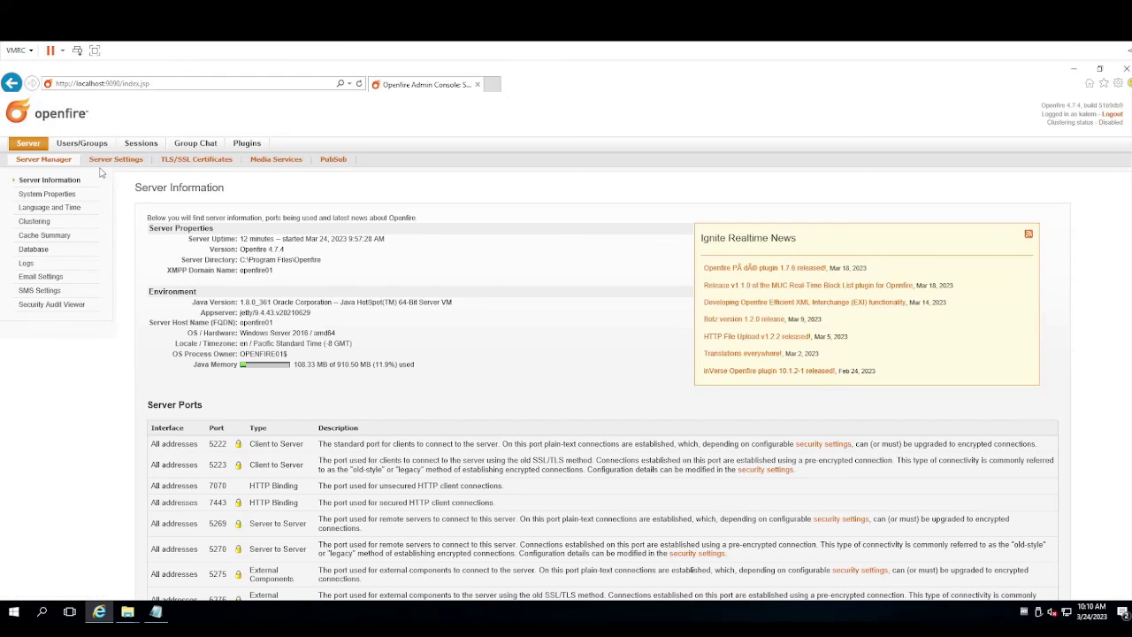
# Browse the 51 Active Directory users and the two groups, including Grounded Kids
pyautogui.click(77, 146)
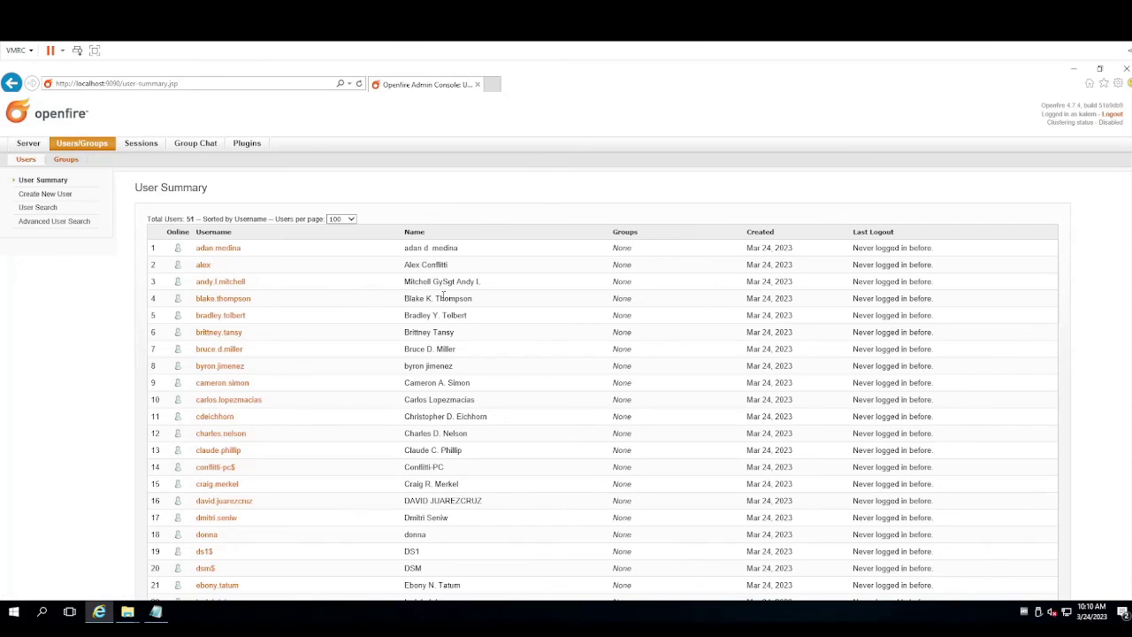
pyautogui.scroll(-6, 448, 330)
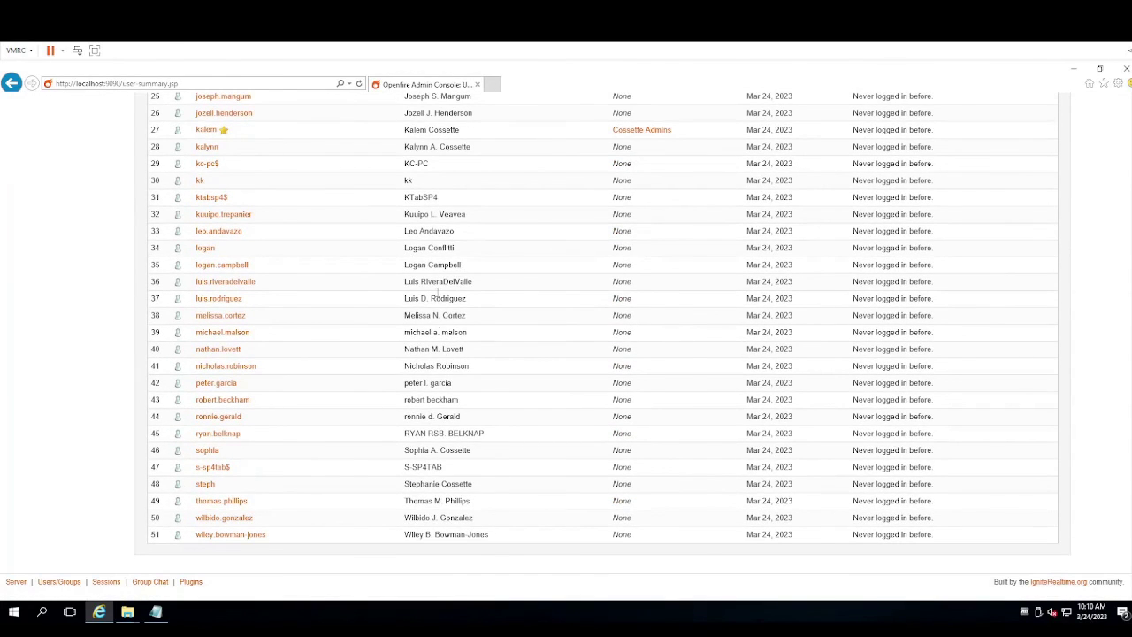
pyautogui.scroll(5, 436, 324)
pyautogui.scroll(3, 436, 327)
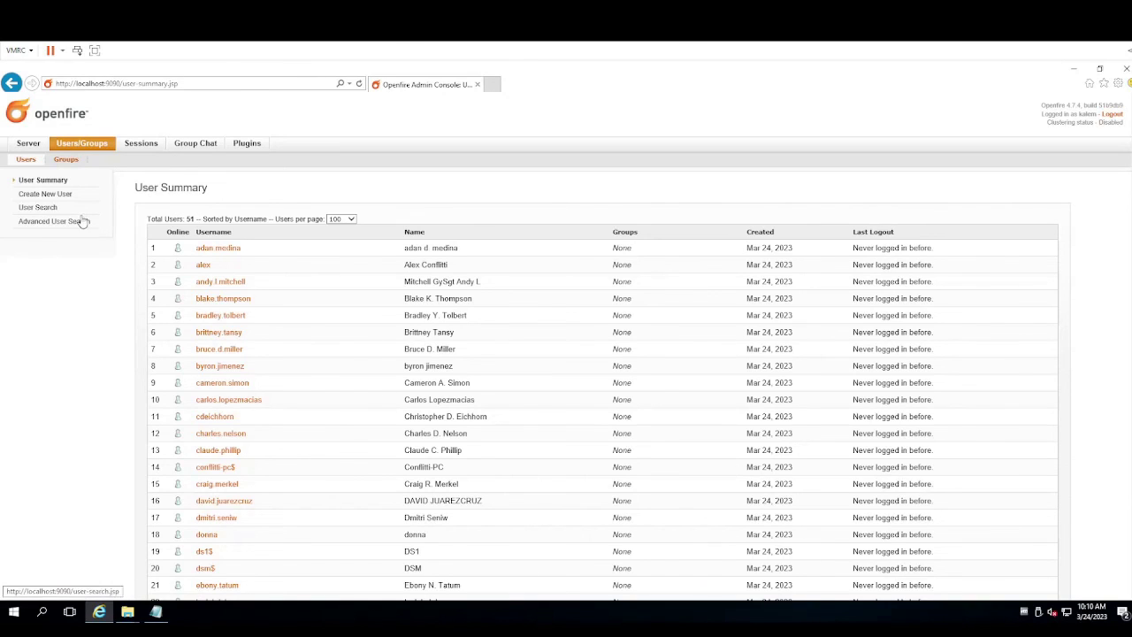
pyautogui.click(68, 163)
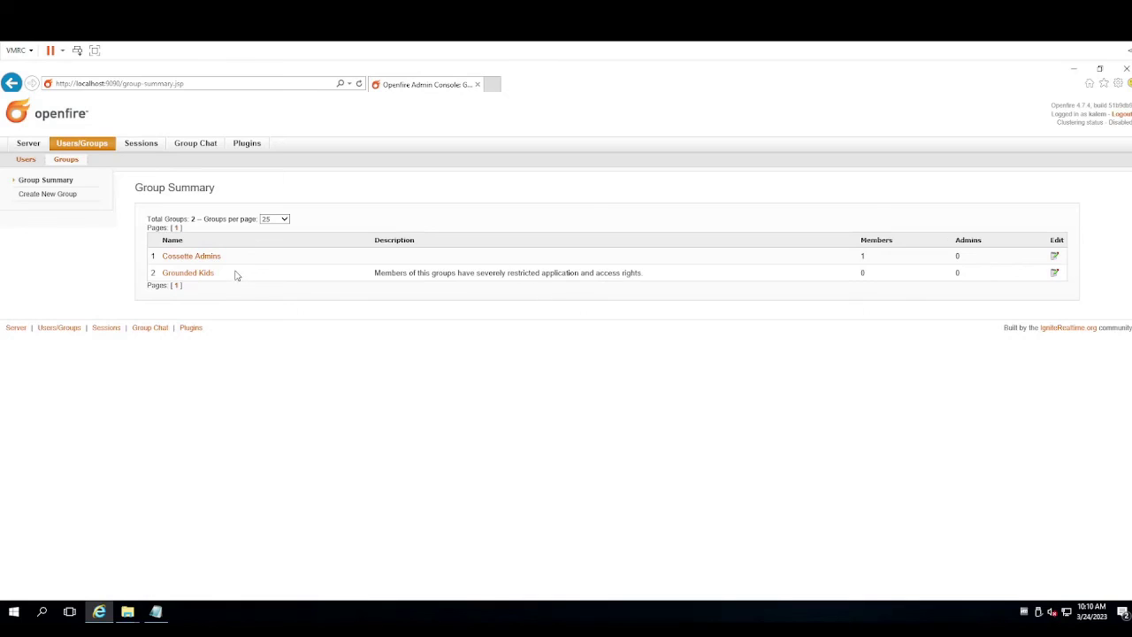
pyautogui.tripleClick(168, 274)
pyautogui.click(355, 298)
# Scroll through the user list again and return to the server information overview
pyautogui.click(29, 160)
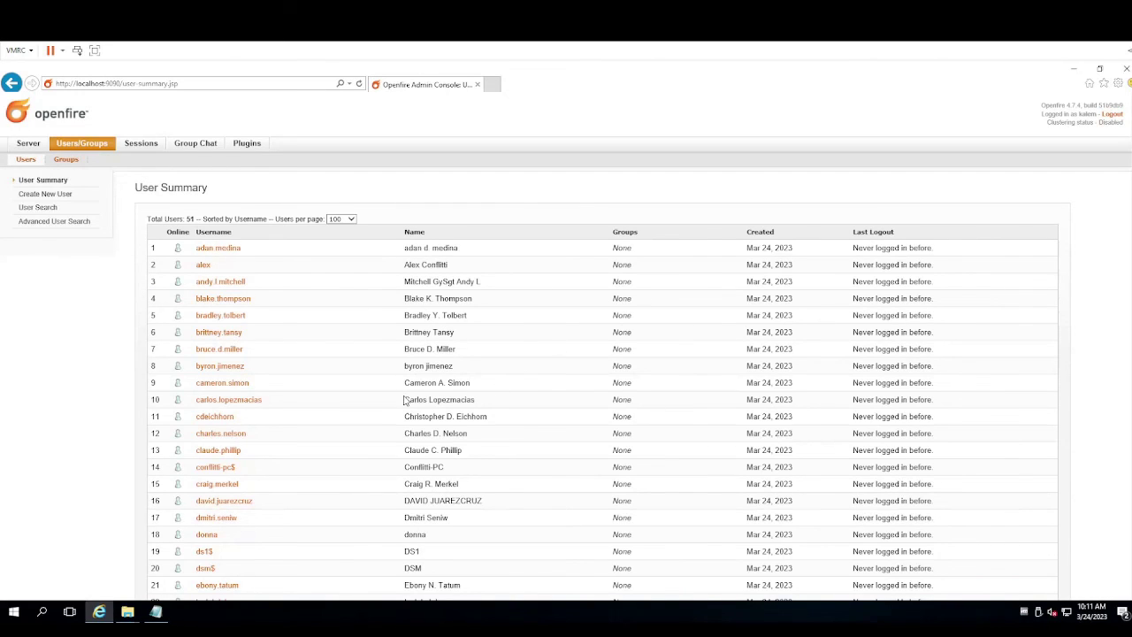
pyautogui.scroll(-1, 403, 400)
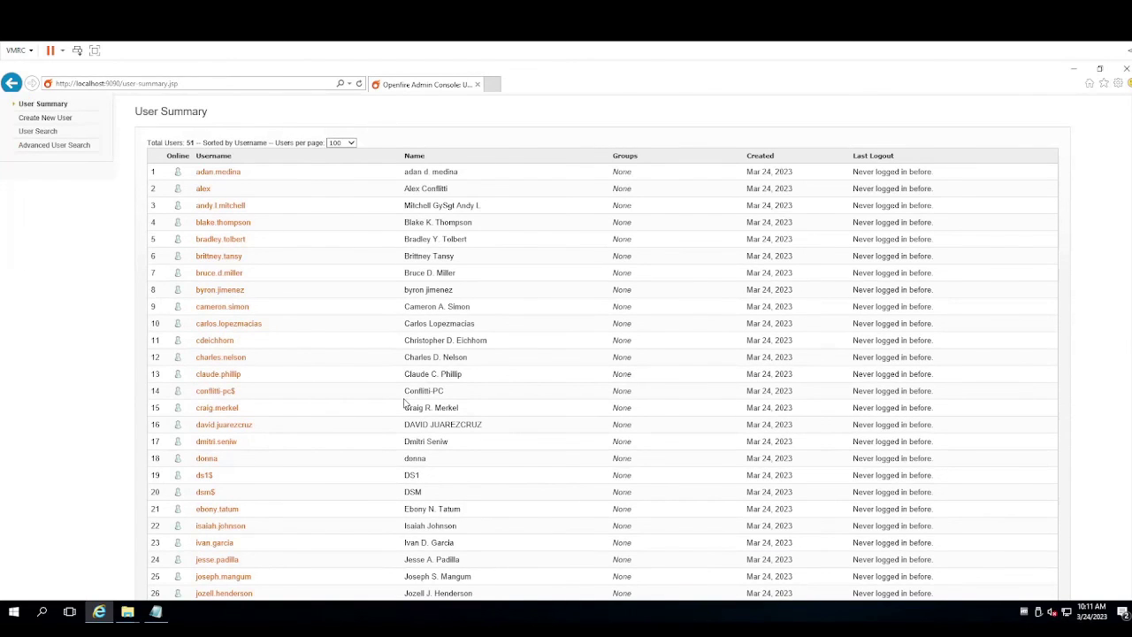
pyautogui.scroll(1, 491, 427)
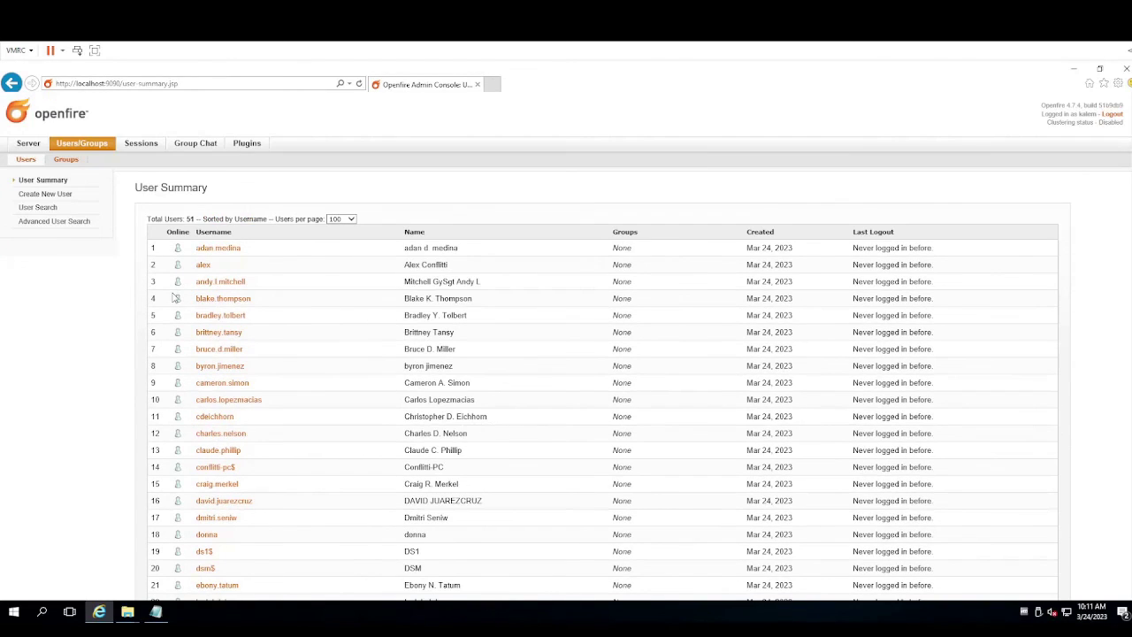
pyautogui.click(25, 145)
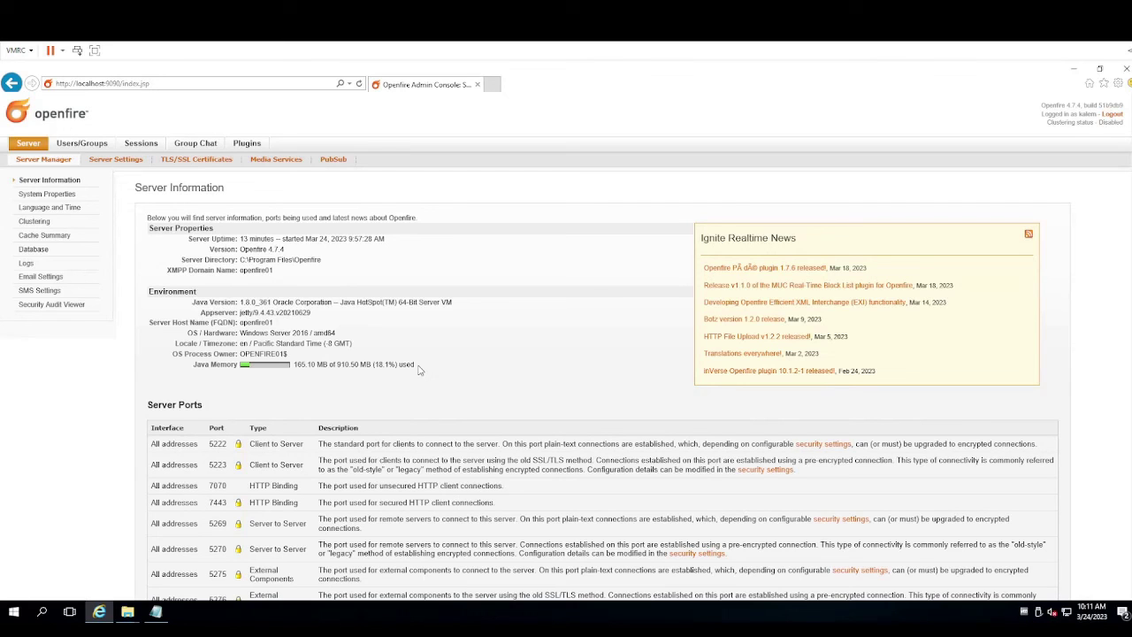
# Revisit users and groups, confirm new groups can't be created, and view Client Sessions (0 active)
pyautogui.click(94, 151)
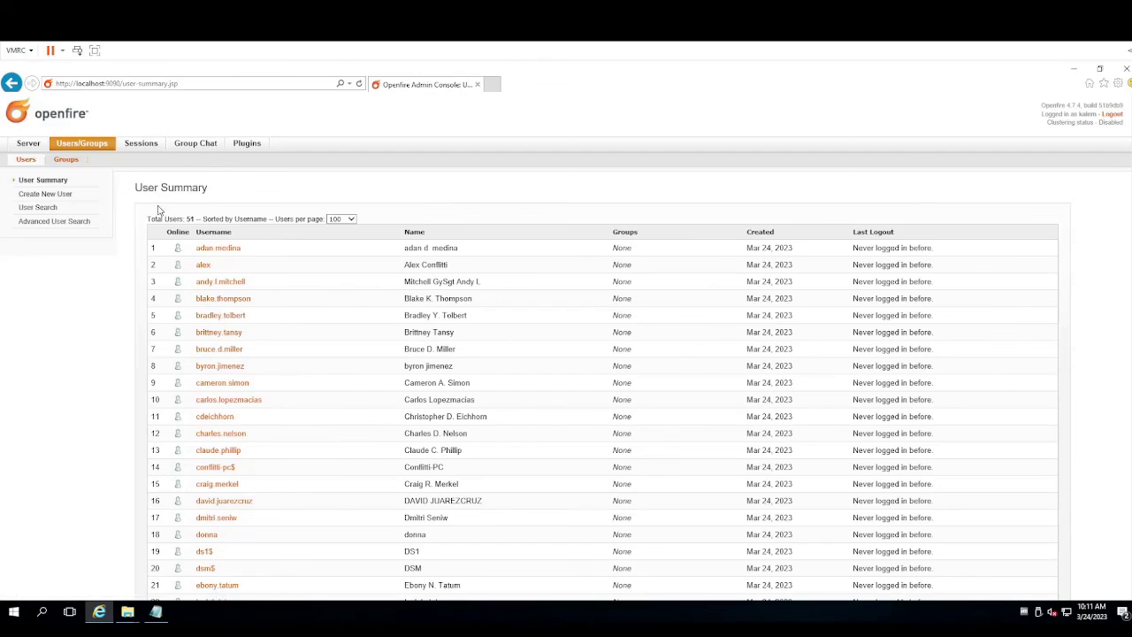
pyautogui.click(64, 161)
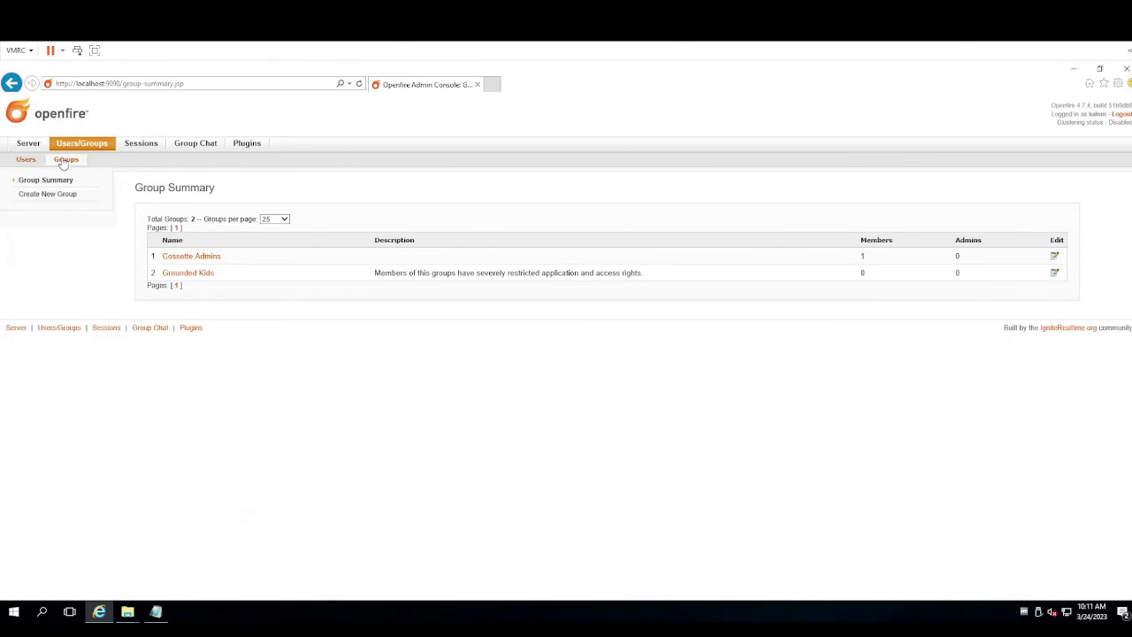
pyautogui.click(71, 194)
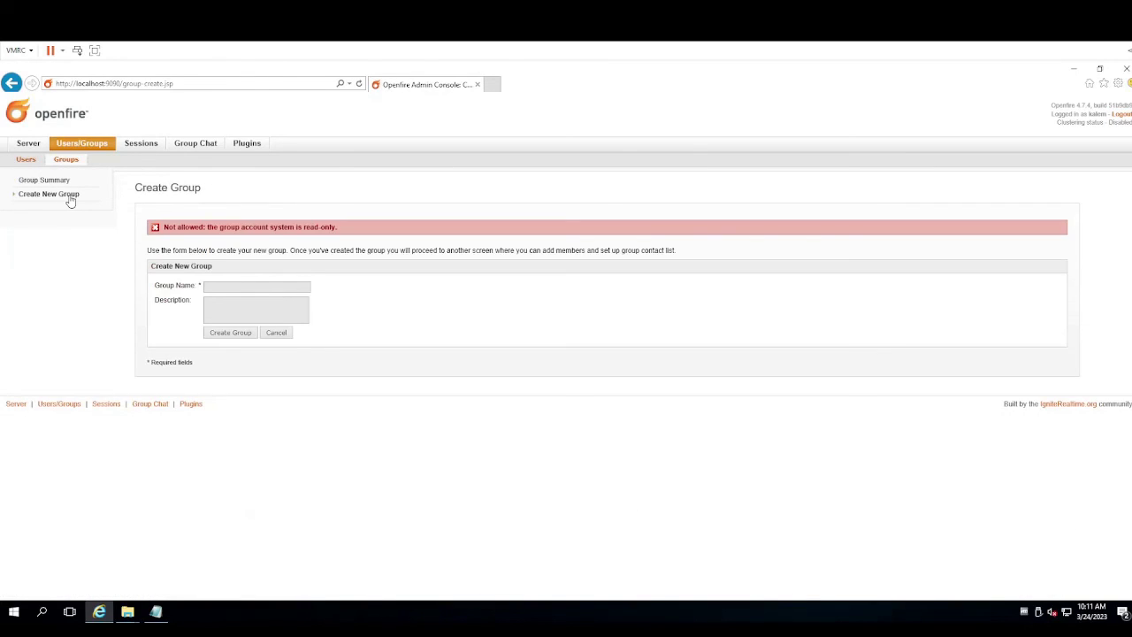
pyautogui.click(158, 147)
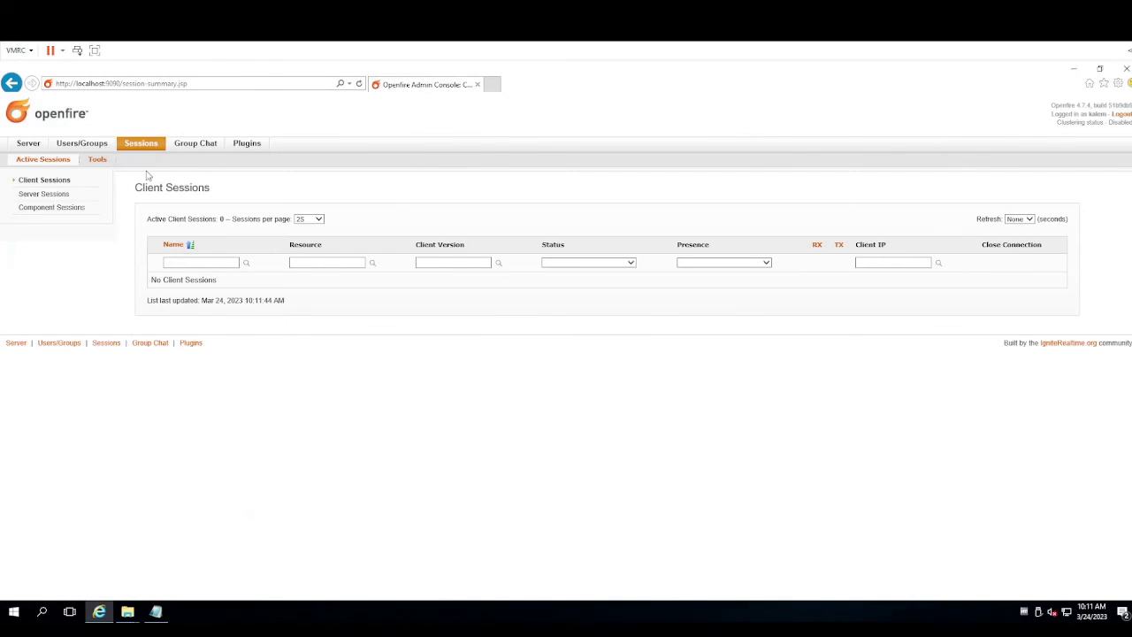
# Under Group Chat, create and save a new room with ID, name and description 'test'
pyautogui.click(195, 144)
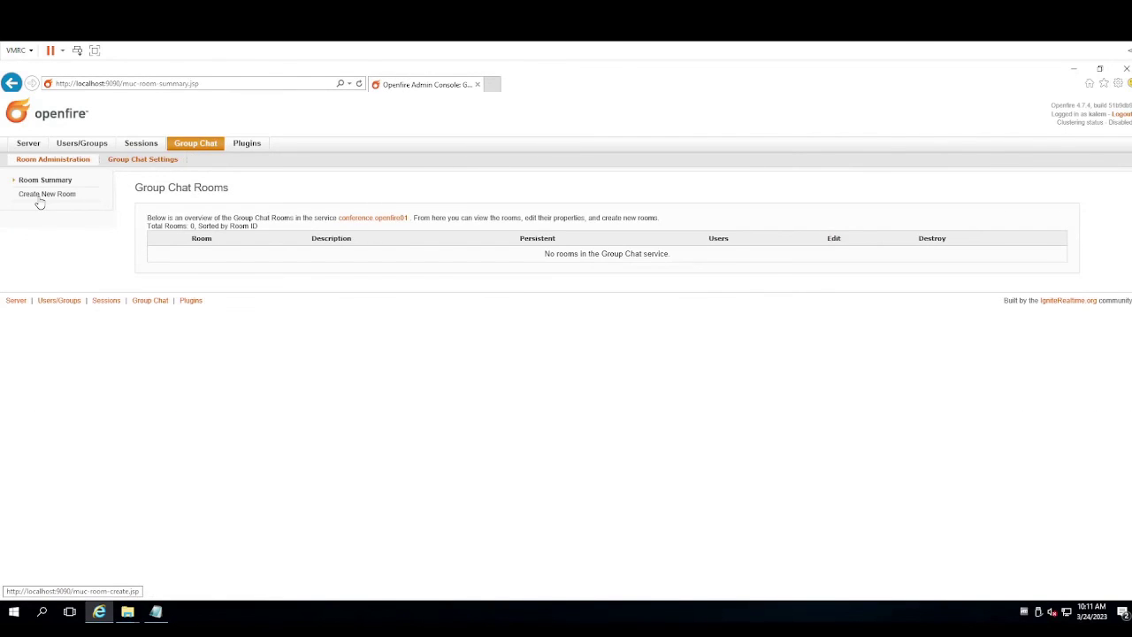
pyautogui.click(39, 202)
pyautogui.click(449, 238)
pyautogui.click(455, 251)
pyautogui.write('test')
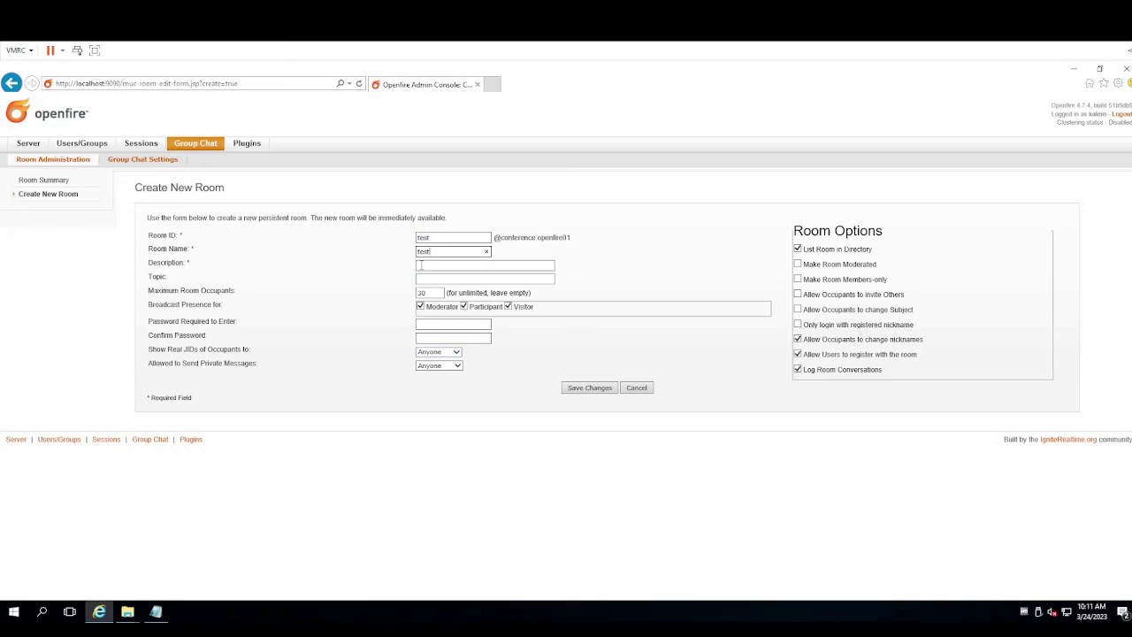
pyautogui.click(434, 264)
pyautogui.write('test')
pyautogui.click(582, 387)
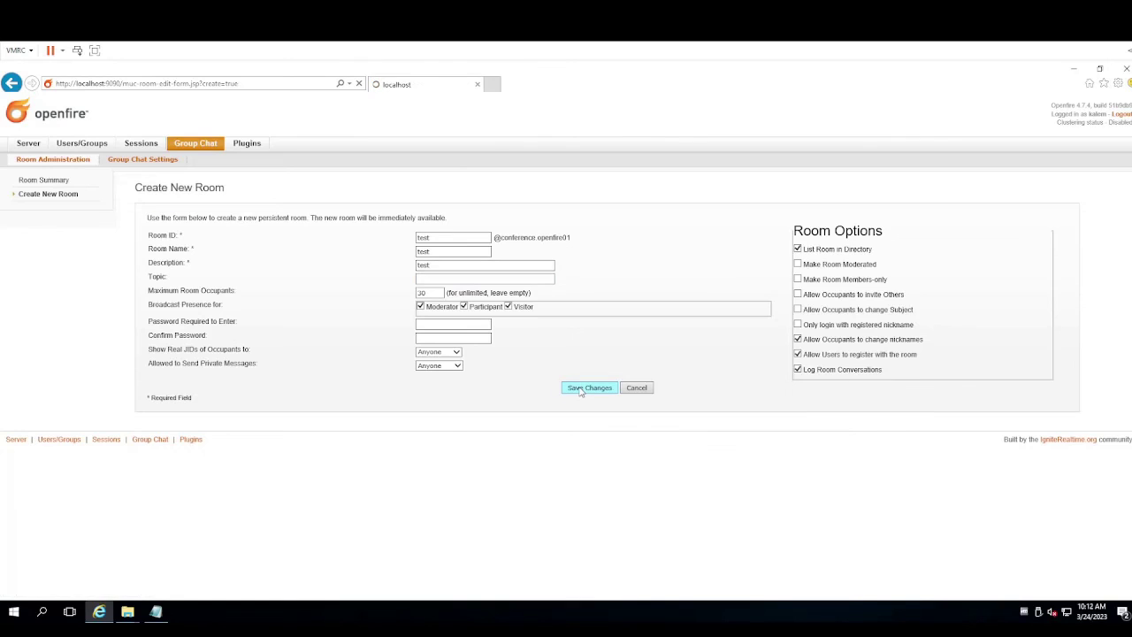